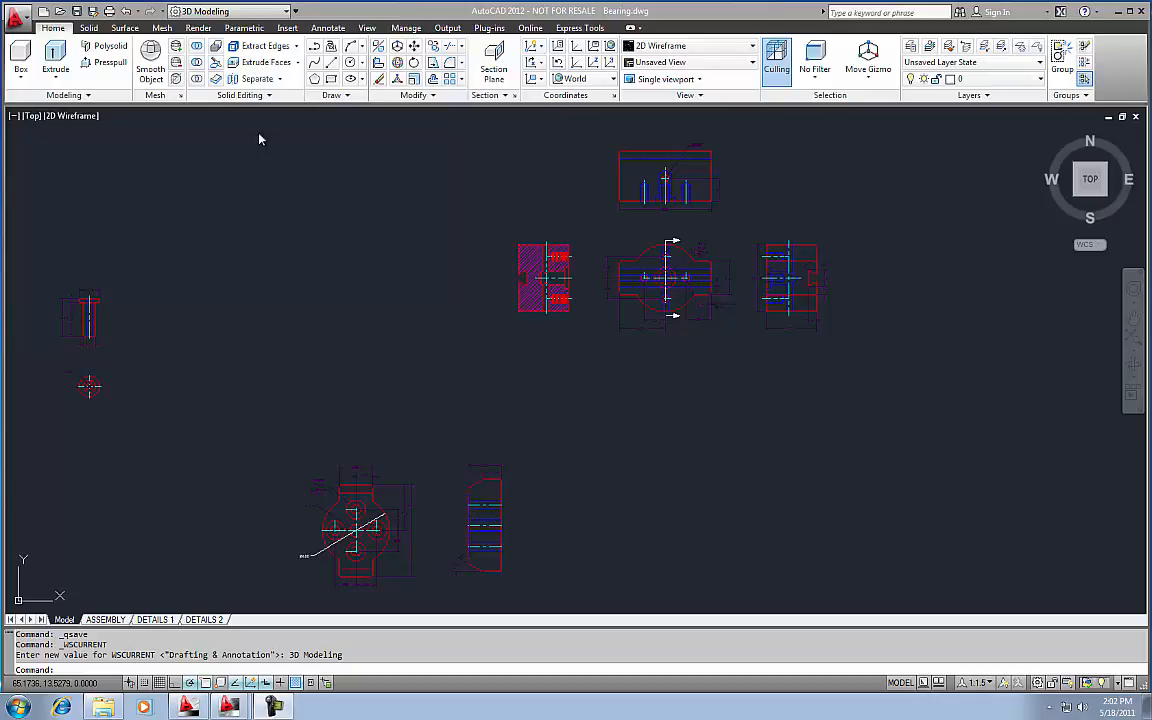
# Step: Save a copy of the drawing to the Desktop under the file name Bearing3d.dwg
pyautogui.click(22, 20)
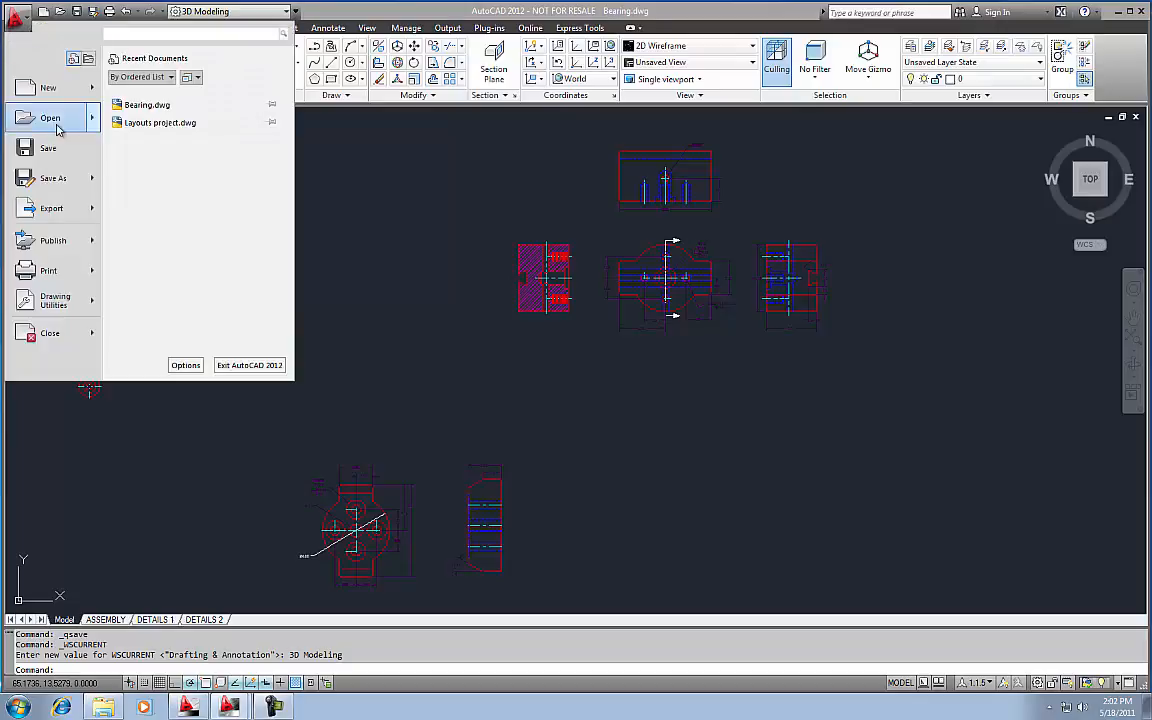
pyautogui.click(57, 181)
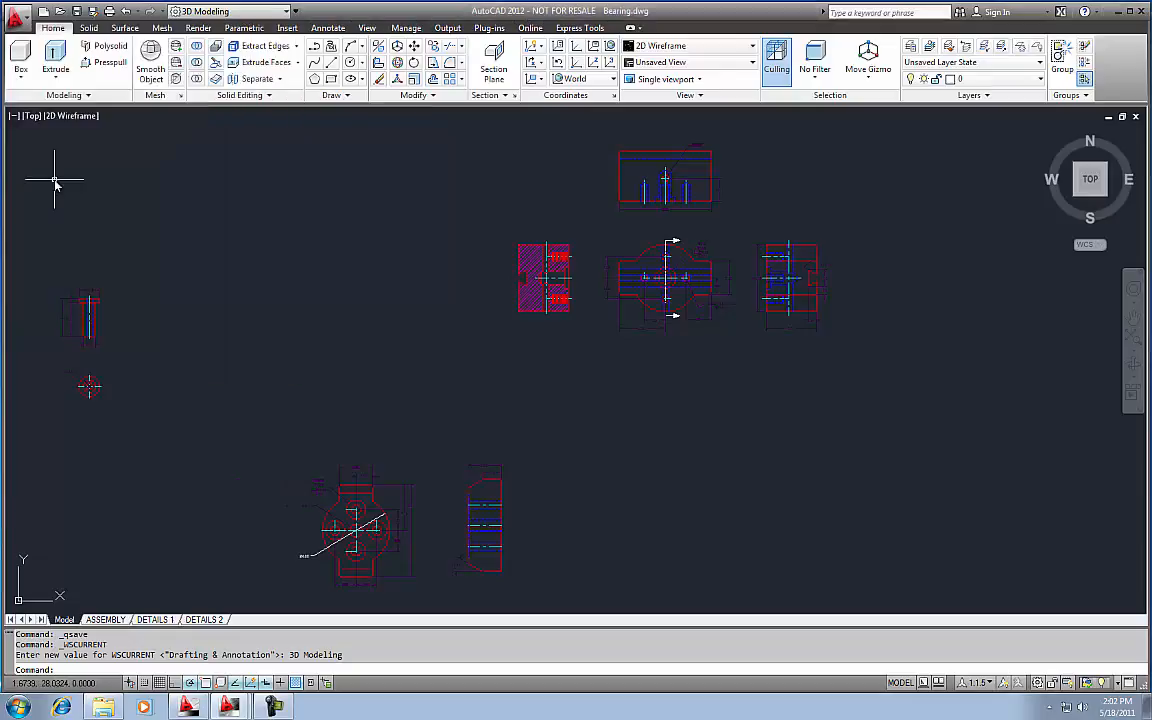
pyautogui.click(404, 424)
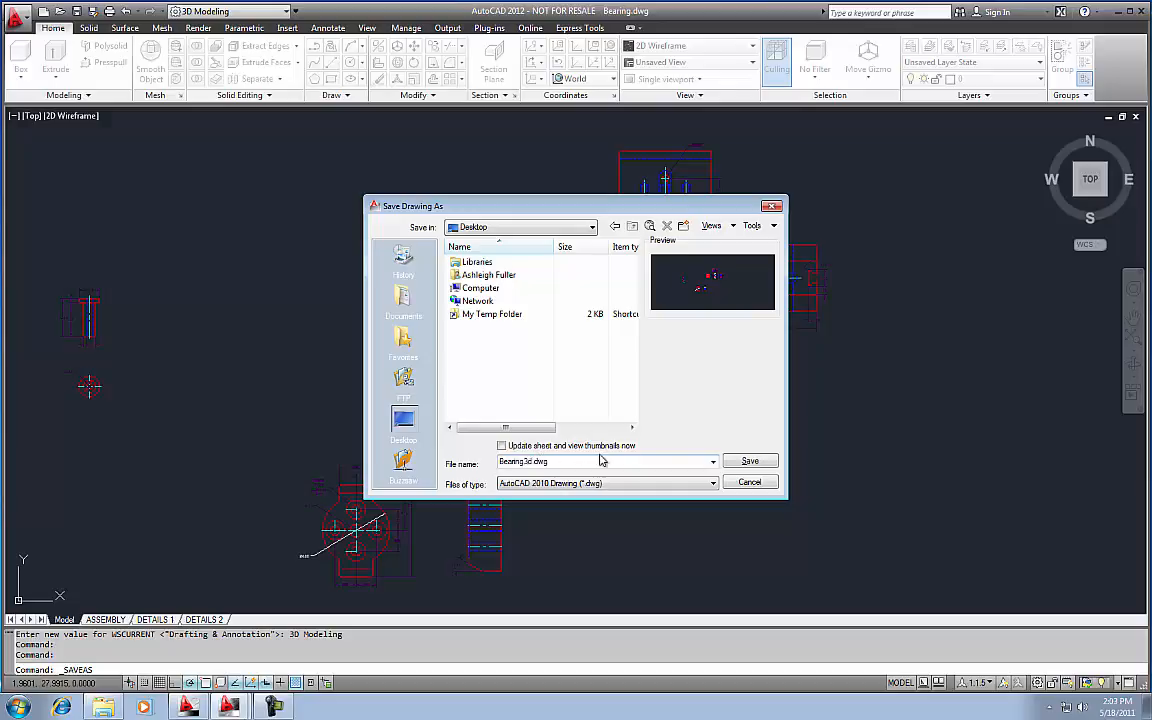
pyautogui.click(776, 464)
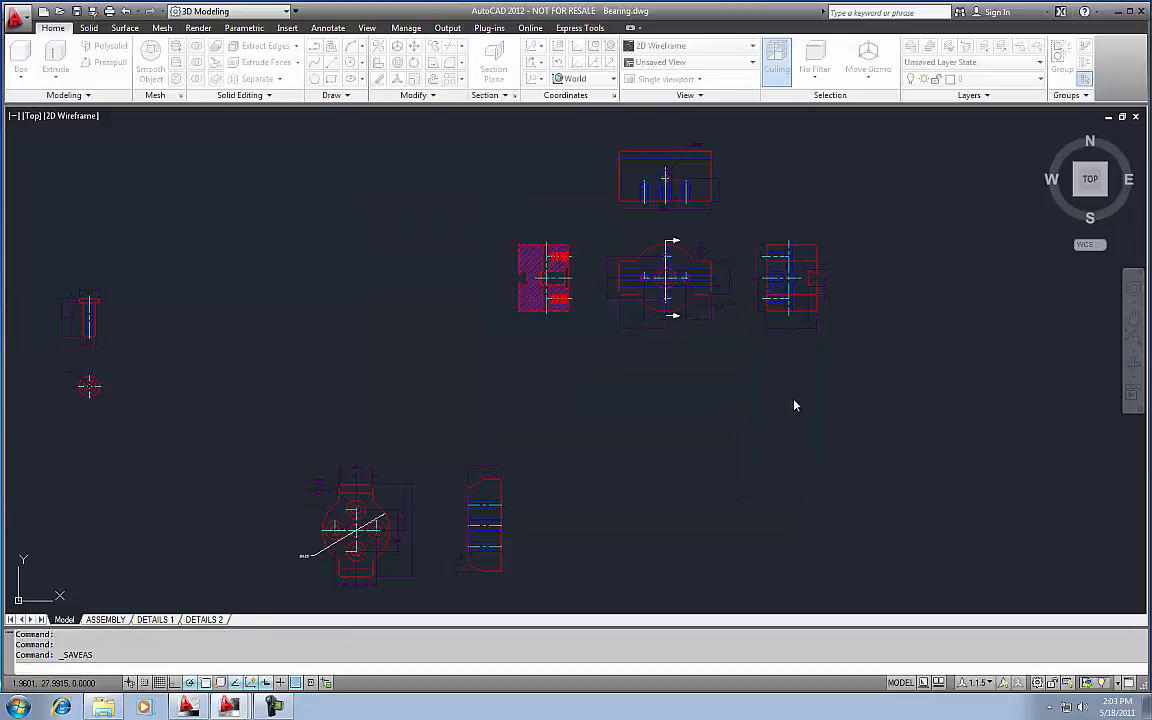
# Step: Isolate the layer of the red outlines, with the isolation settings set to Off for other layers and for paper space viewports
pyautogui.moveTo(769, 424); pyautogui.dragTo(751, 428, button='middle')
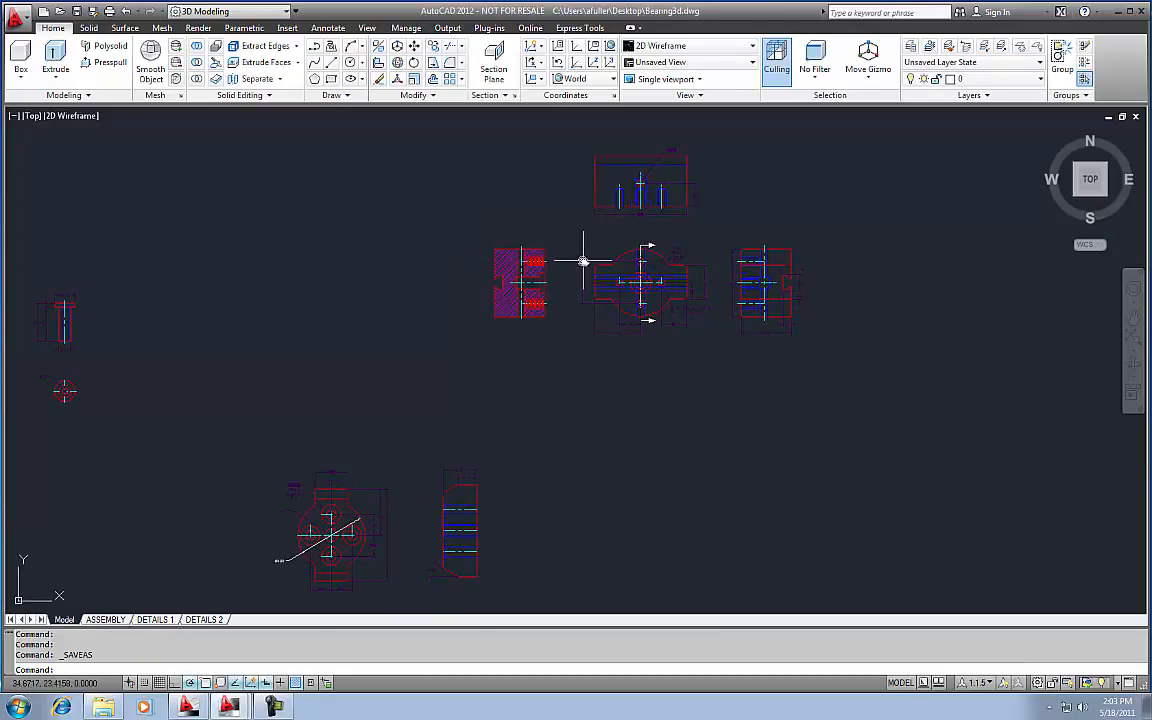
pyautogui.moveTo(253, 349); pyautogui.dragTo(256, 349, button='middle')
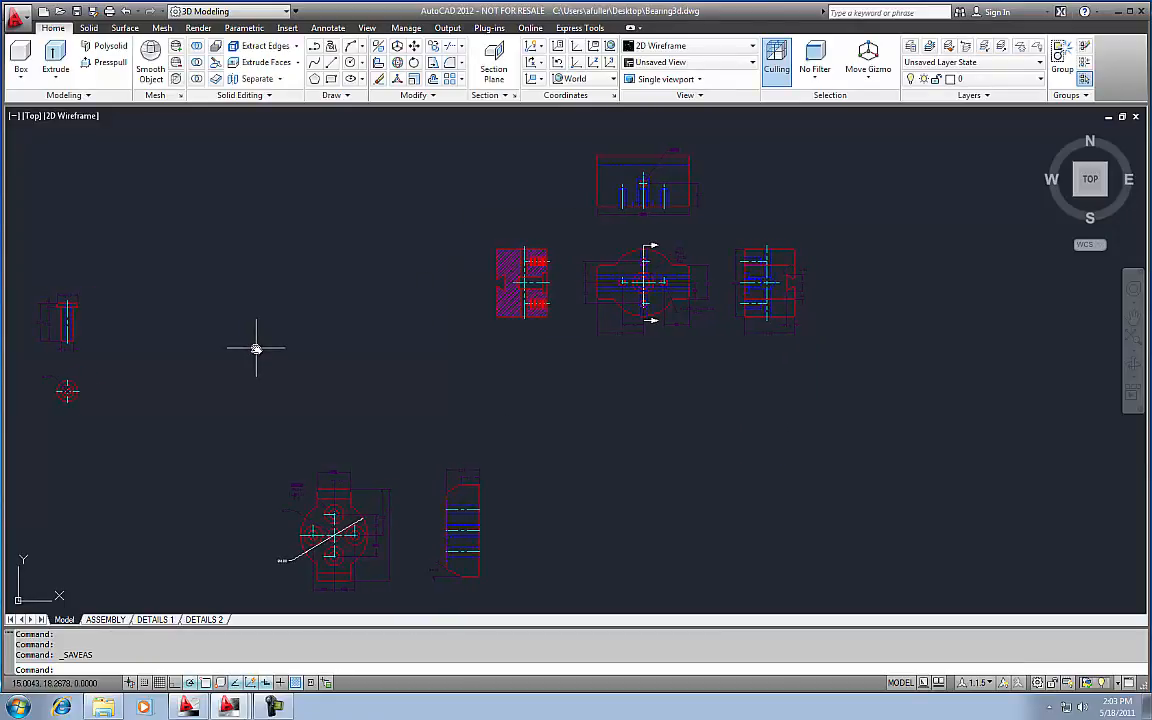
pyautogui.scroll(2, 738, 249)
pyautogui.moveTo(733, 249); pyautogui.dragTo(708, 341, button='middle')
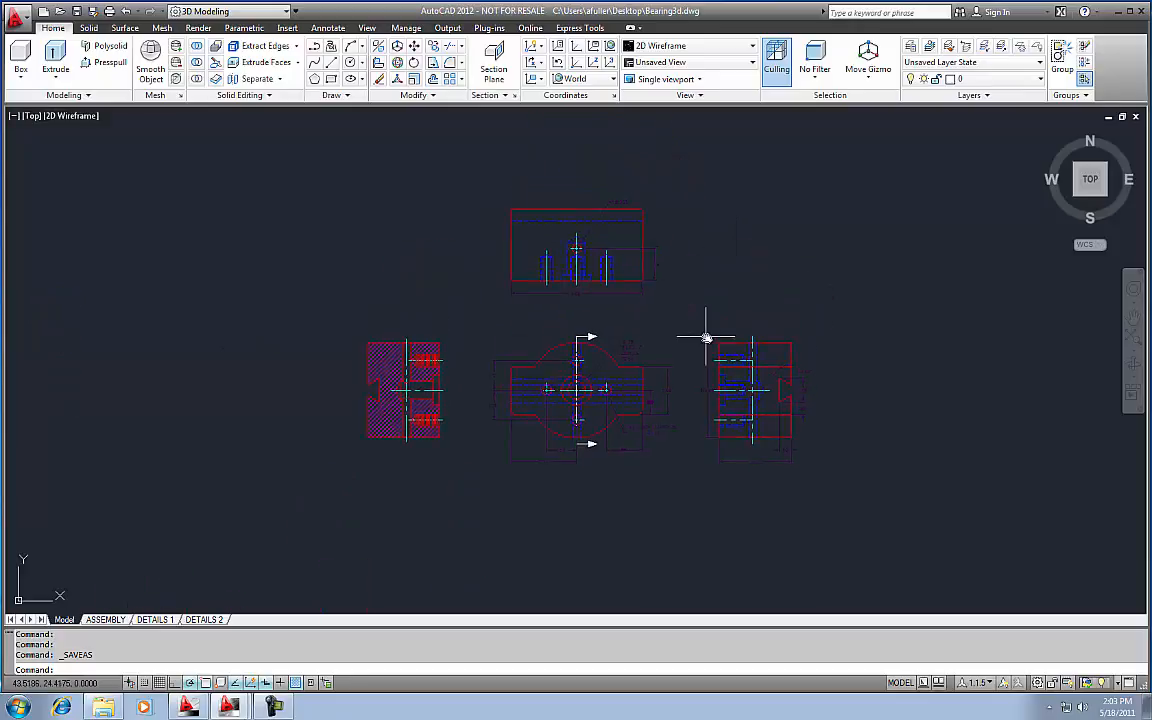
pyautogui.scroll(2, 708, 341)
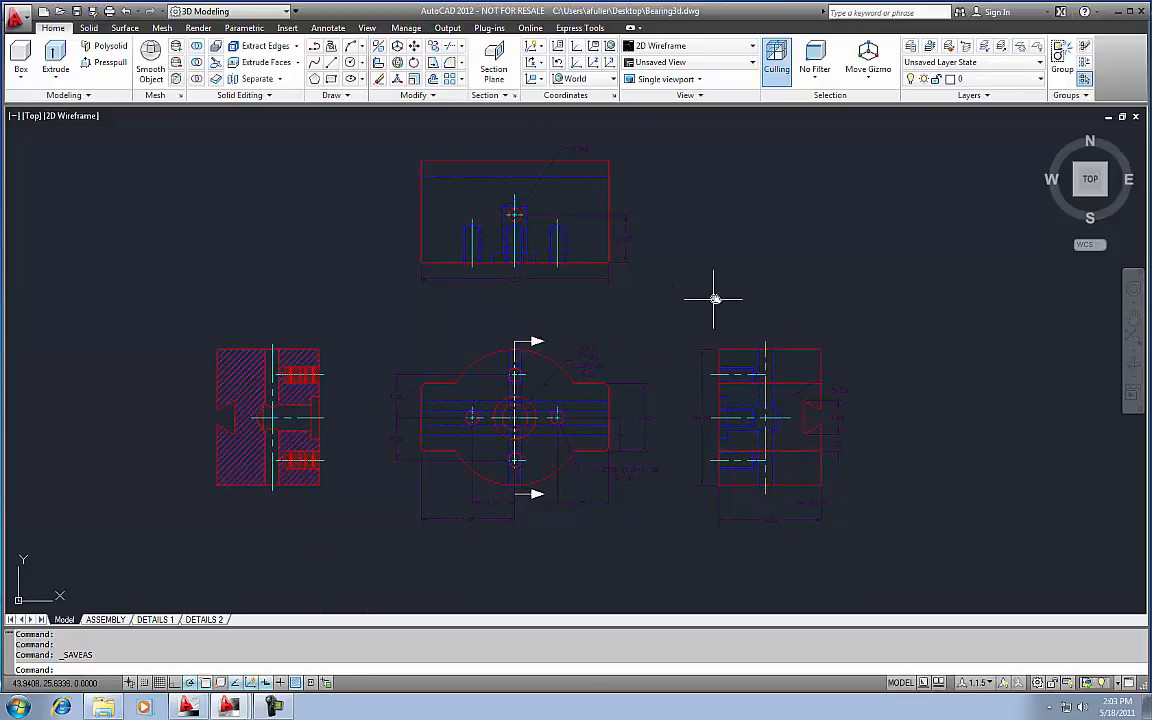
pyautogui.click(985, 48)
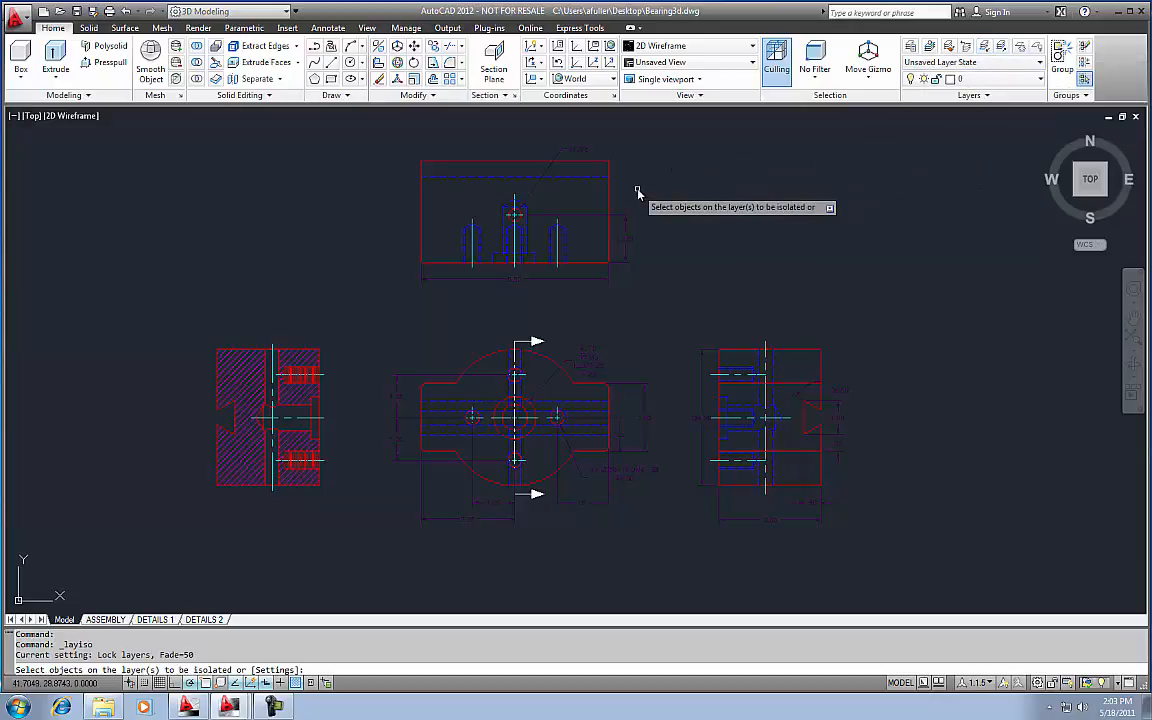
pyautogui.write('s')
pyautogui.press('Return')
pyautogui.write('o')
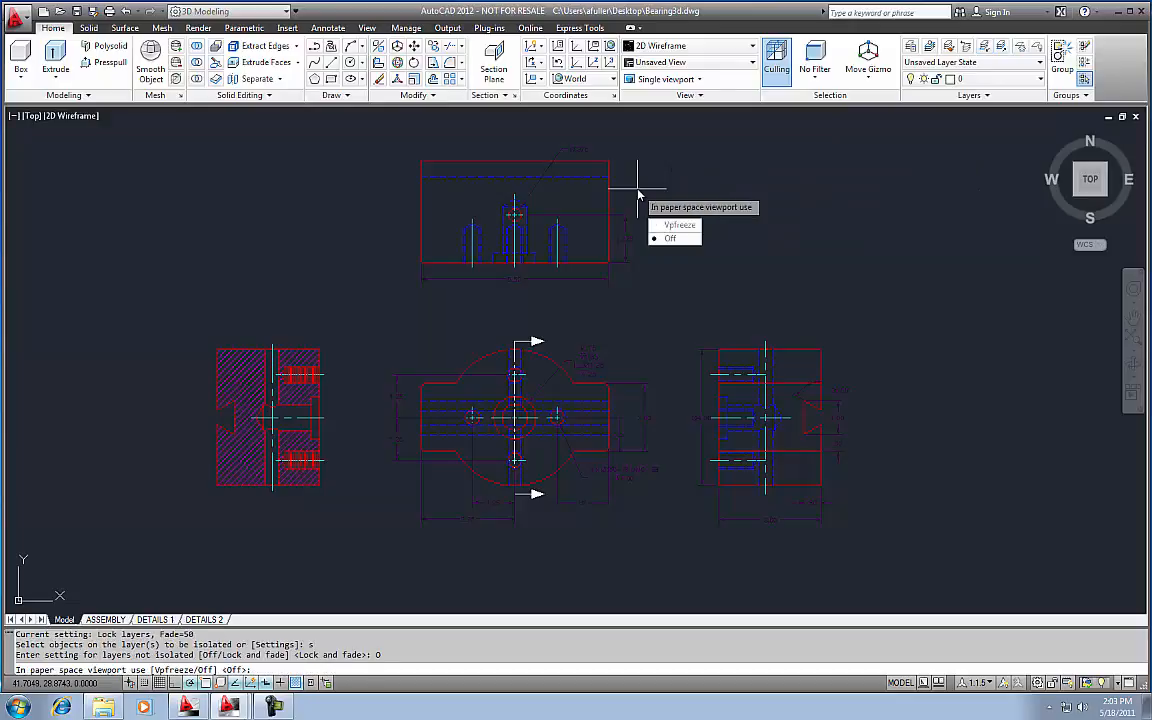
pyautogui.press('Return')
pyautogui.press('Return')
pyautogui.click(611, 198)
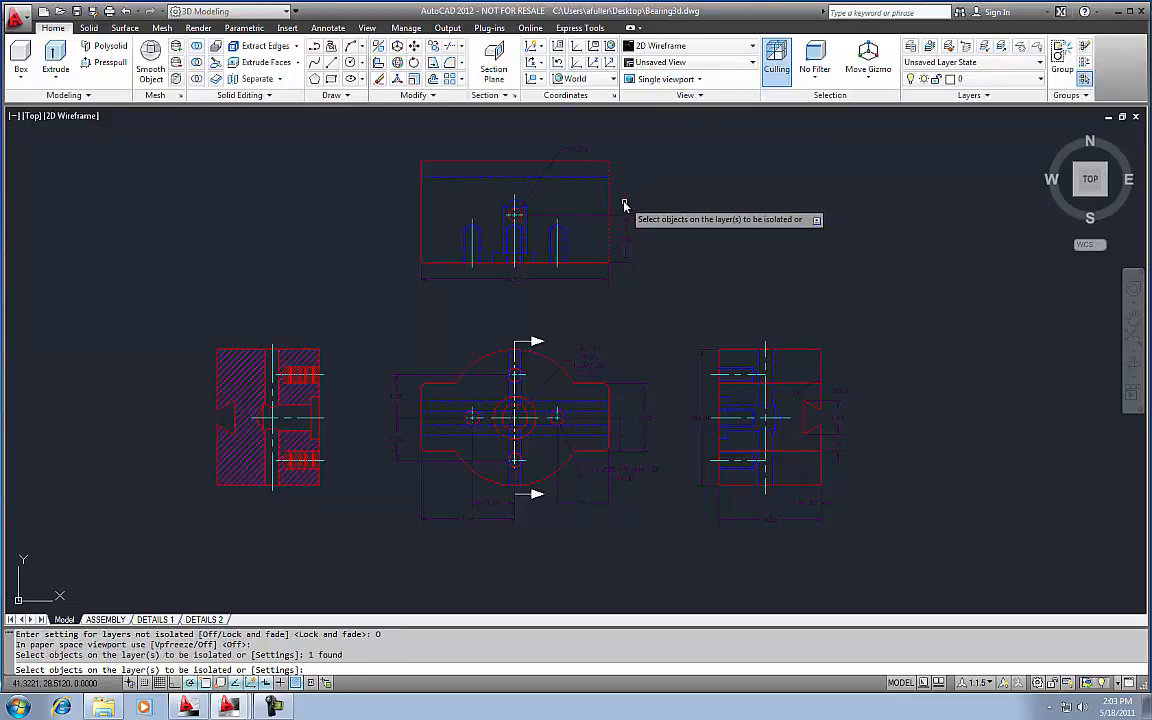
pyautogui.press('Return')
# Step: Show the drawing in the SE Isometric view with the Conceptual visual style
pyautogui.moveTo(624, 212); pyautogui.dragTo(618, 214, button='middle')
pyautogui.moveTo(594, 419); pyautogui.dragTo(567, 420, button='middle')
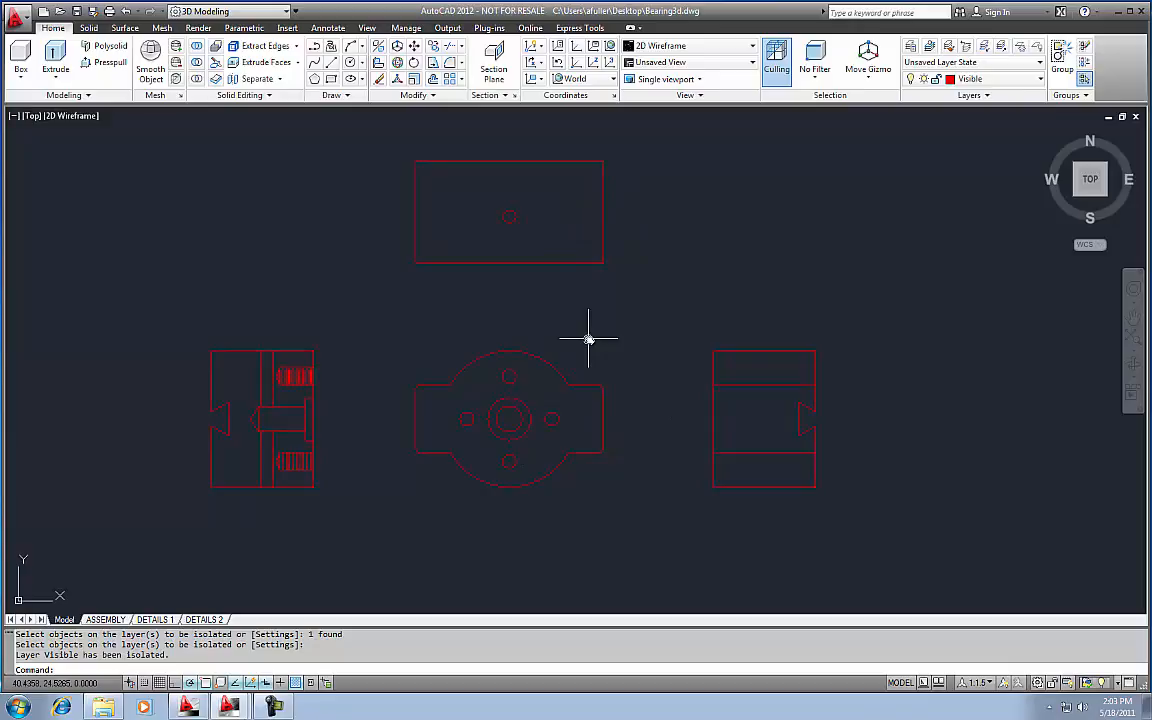
pyautogui.moveTo(588, 339); pyautogui.dragTo(591, 339, button='middle')
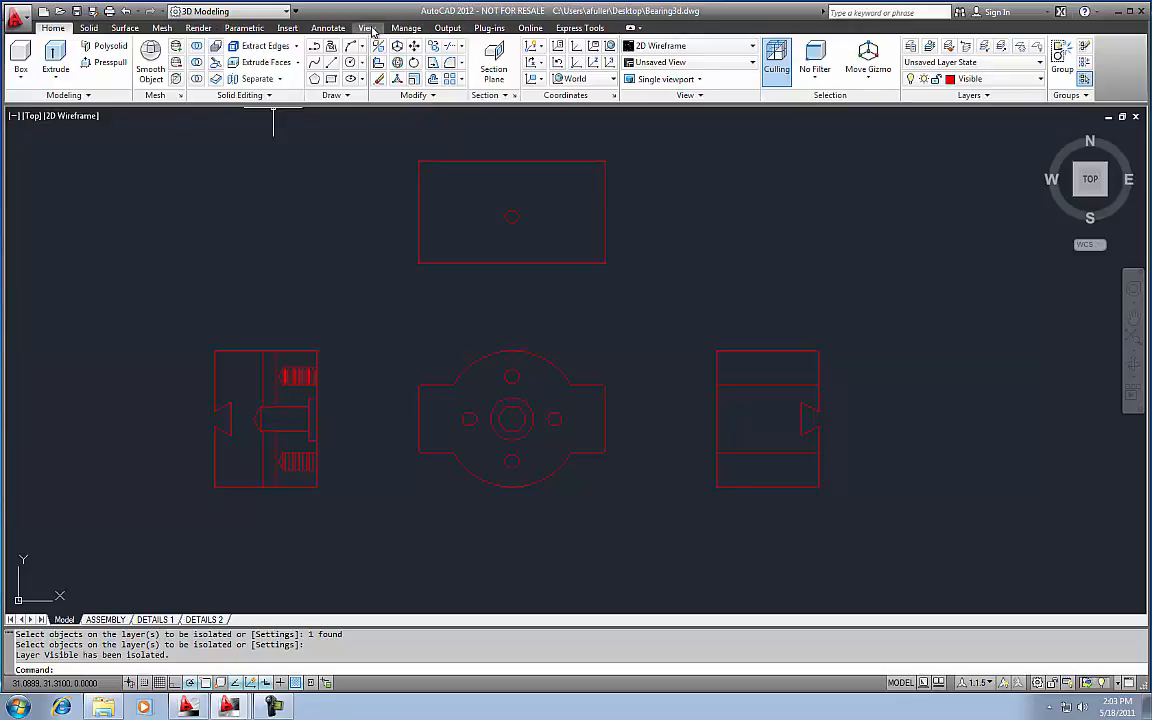
pyautogui.click(685, 62)
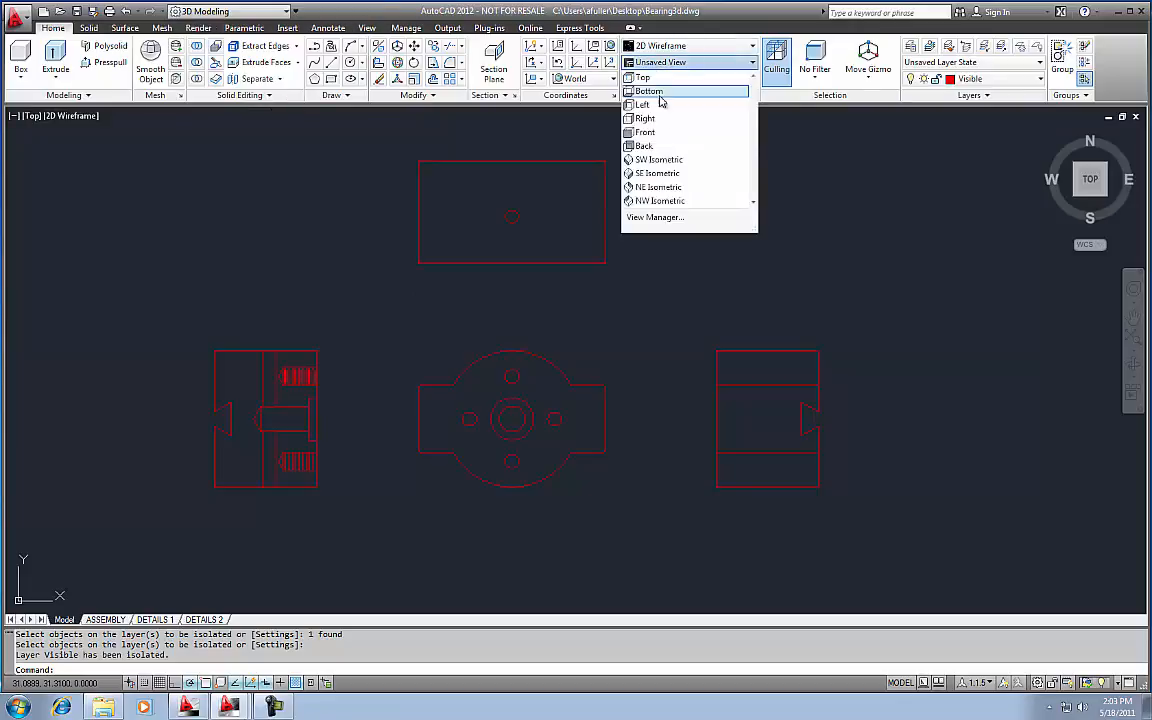
pyautogui.click(660, 175)
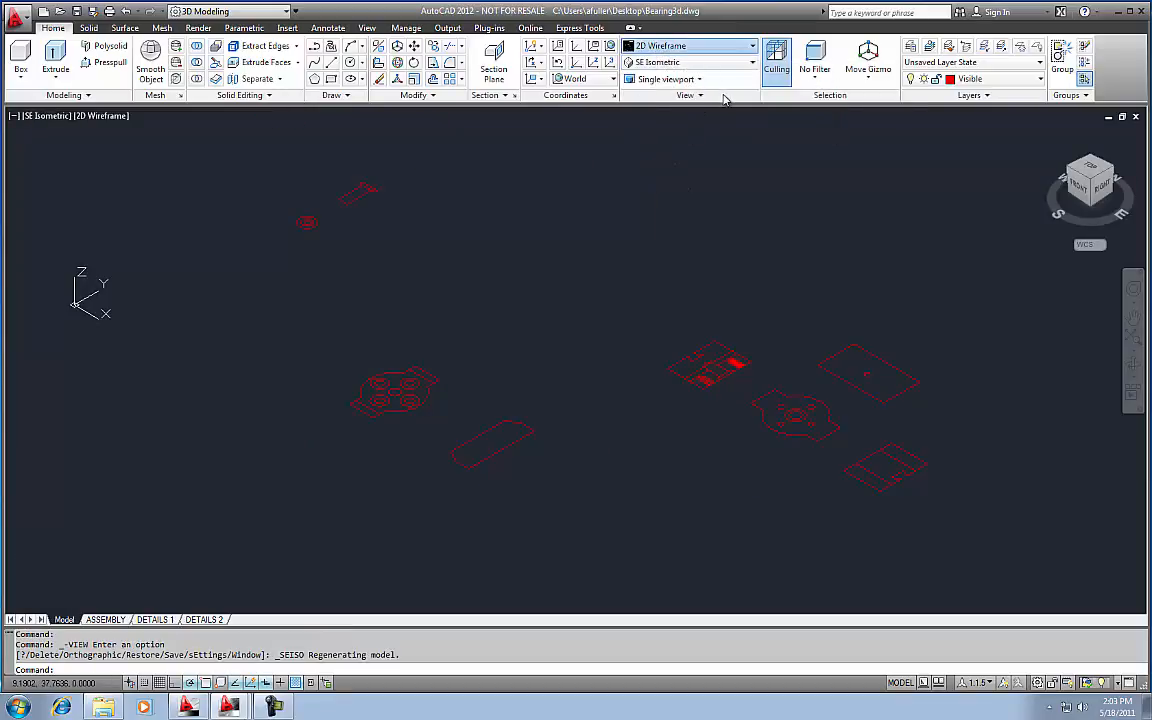
pyautogui.click(740, 46)
pyautogui.click(822, 92)
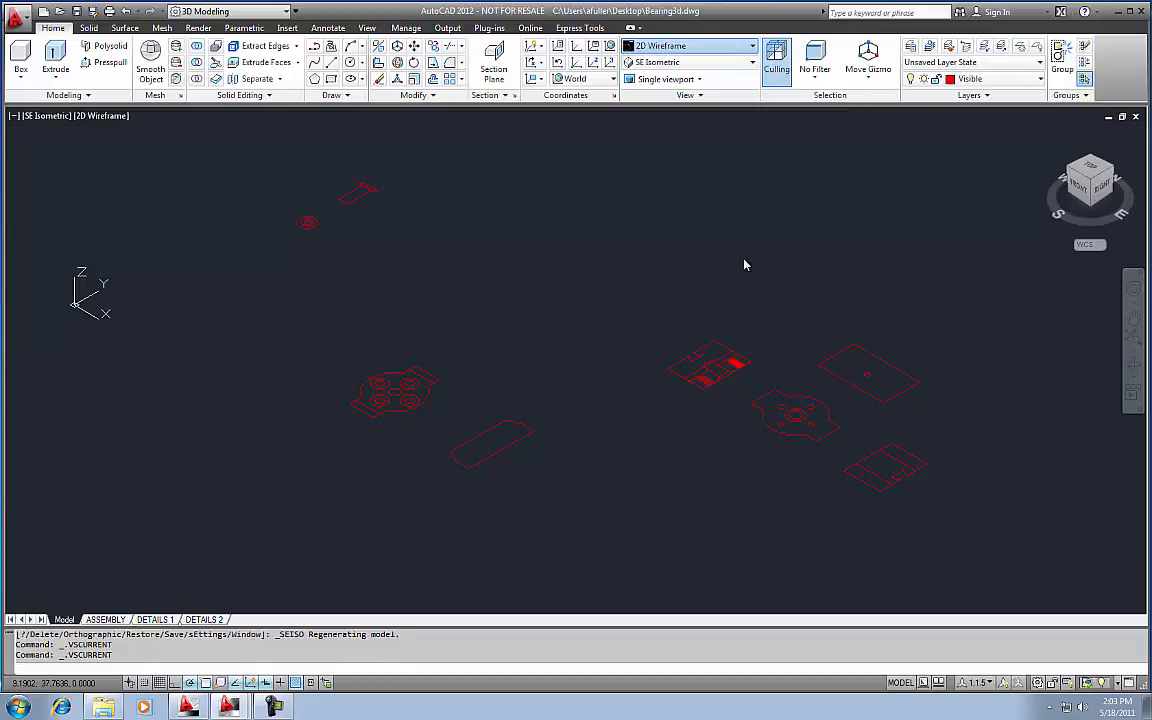
pyautogui.scroll(6, 548, 301)
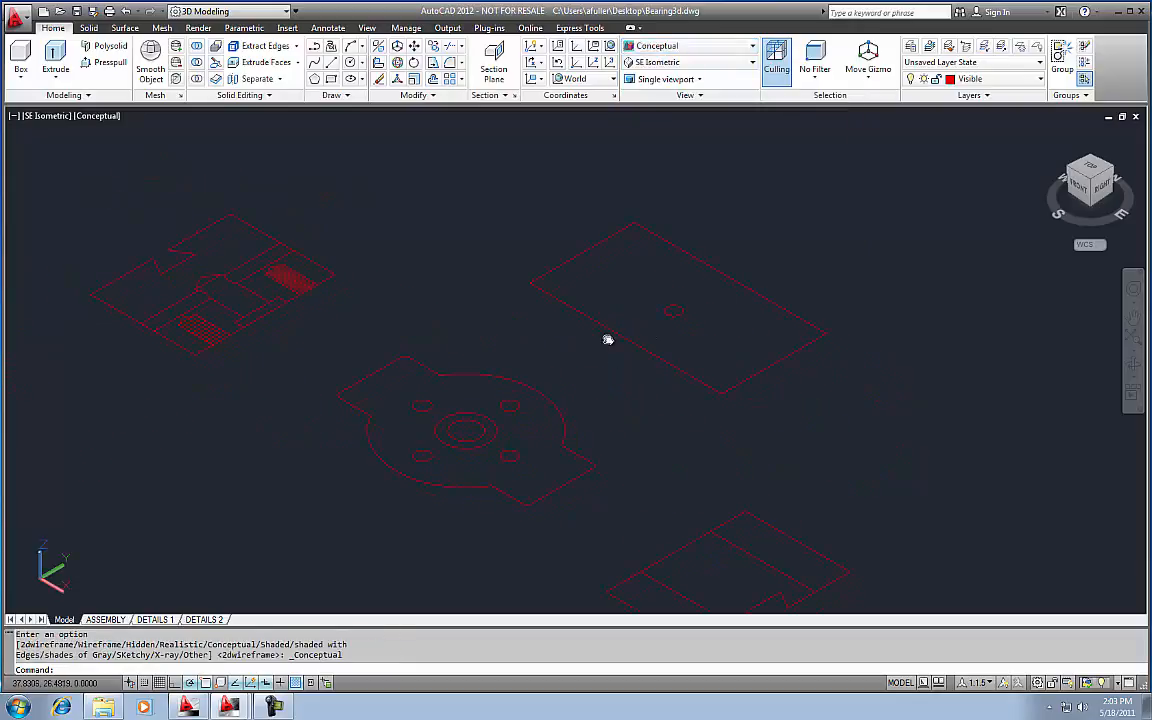
pyautogui.scroll(2, 498, 357)
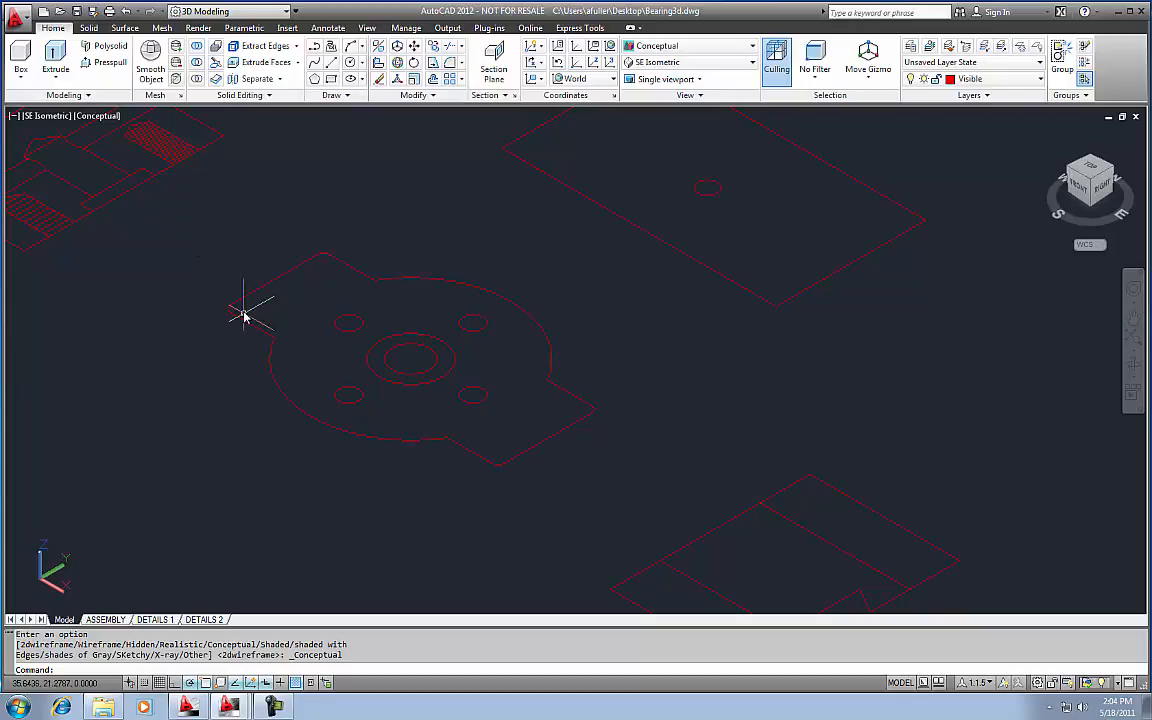
pyautogui.click(51, 52)
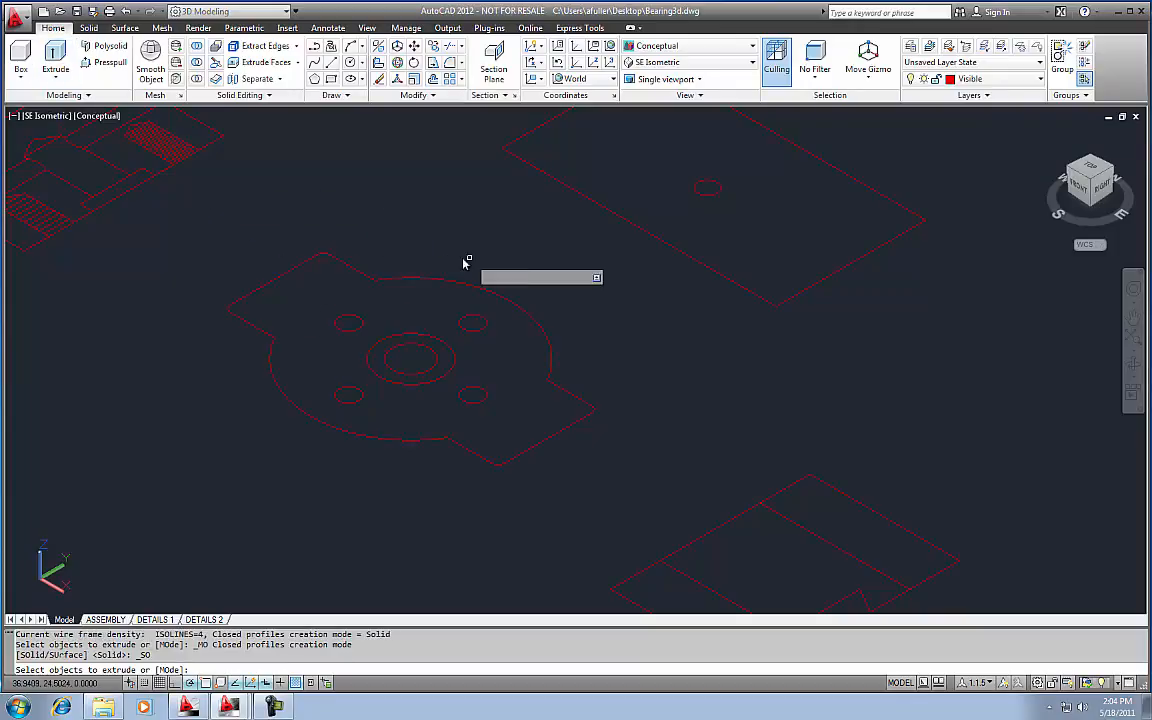
pyautogui.click(607, 260)
pyautogui.click(197, 497)
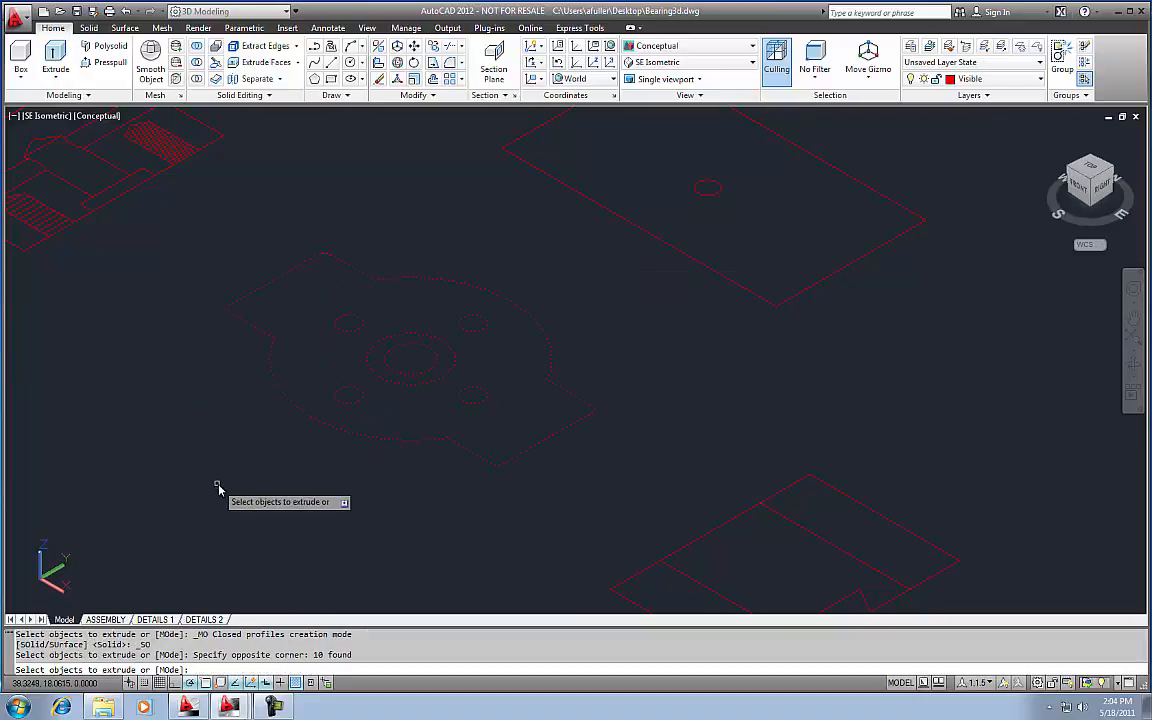
pyautogui.rightClick(219, 483)
pyautogui.click(247, 489)
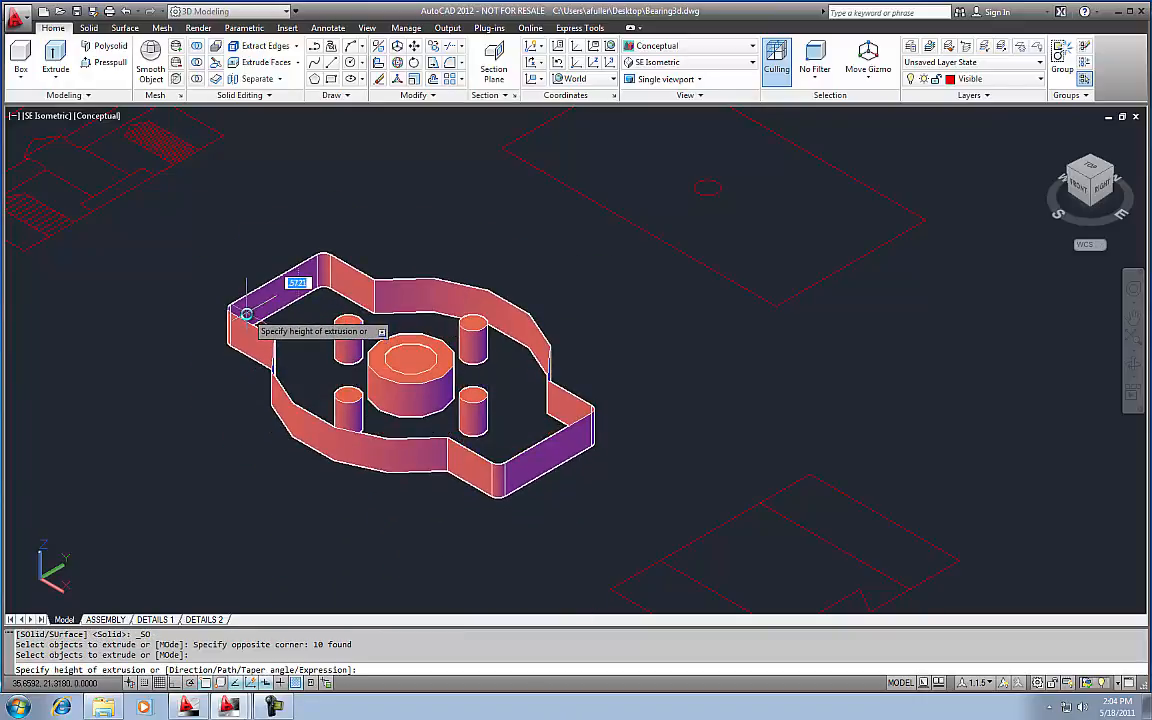
pyautogui.press('Escape')
pyautogui.press('Escape')
pyautogui.press('Escape')
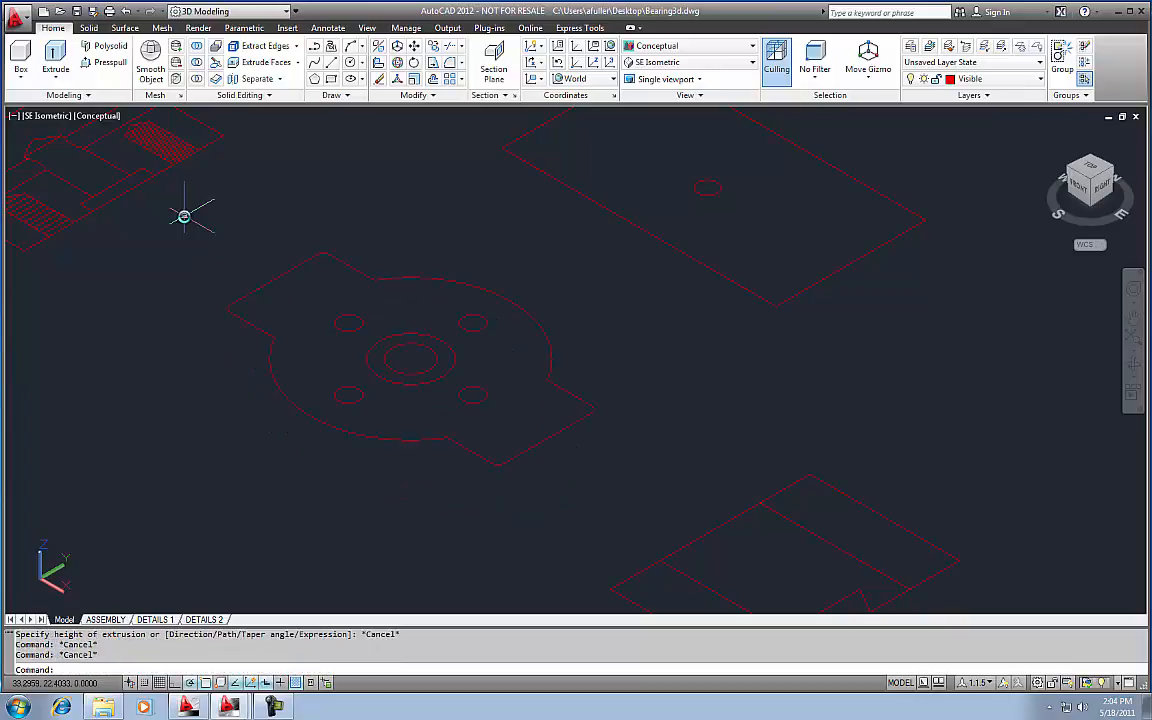
# Step: Join the lines and arcs of the bearing's front-view outline into one closed polyline with PEDIT
pyautogui.write('pedit')
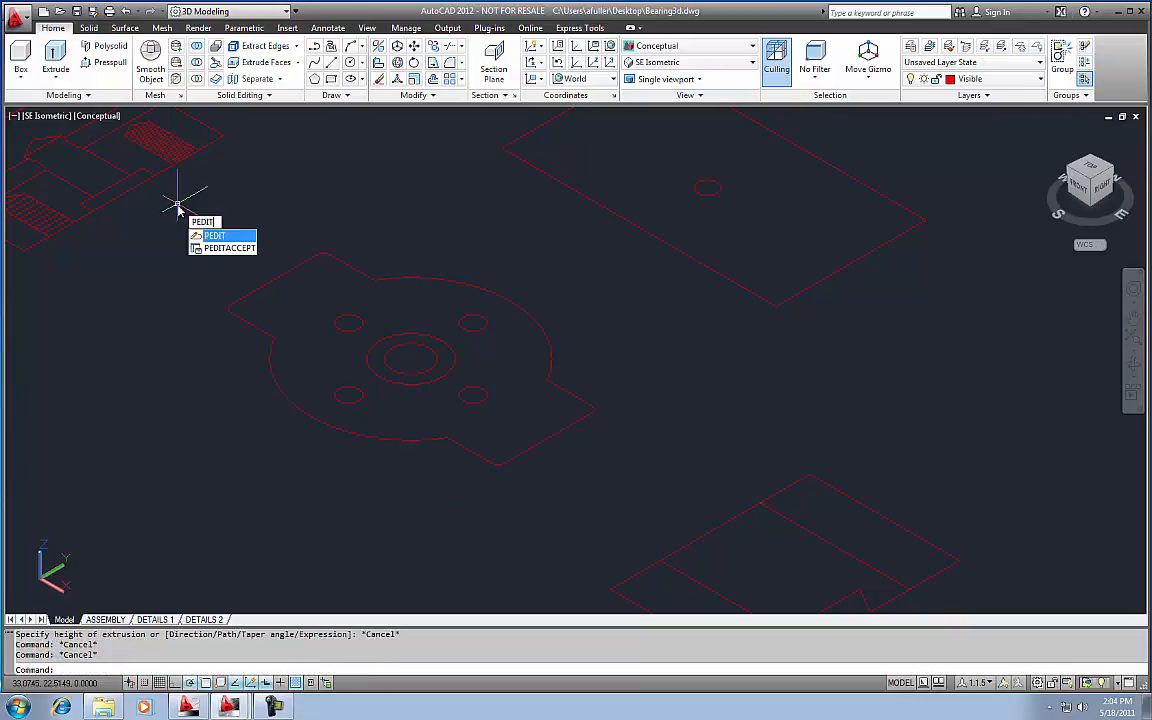
pyautogui.press('Return')
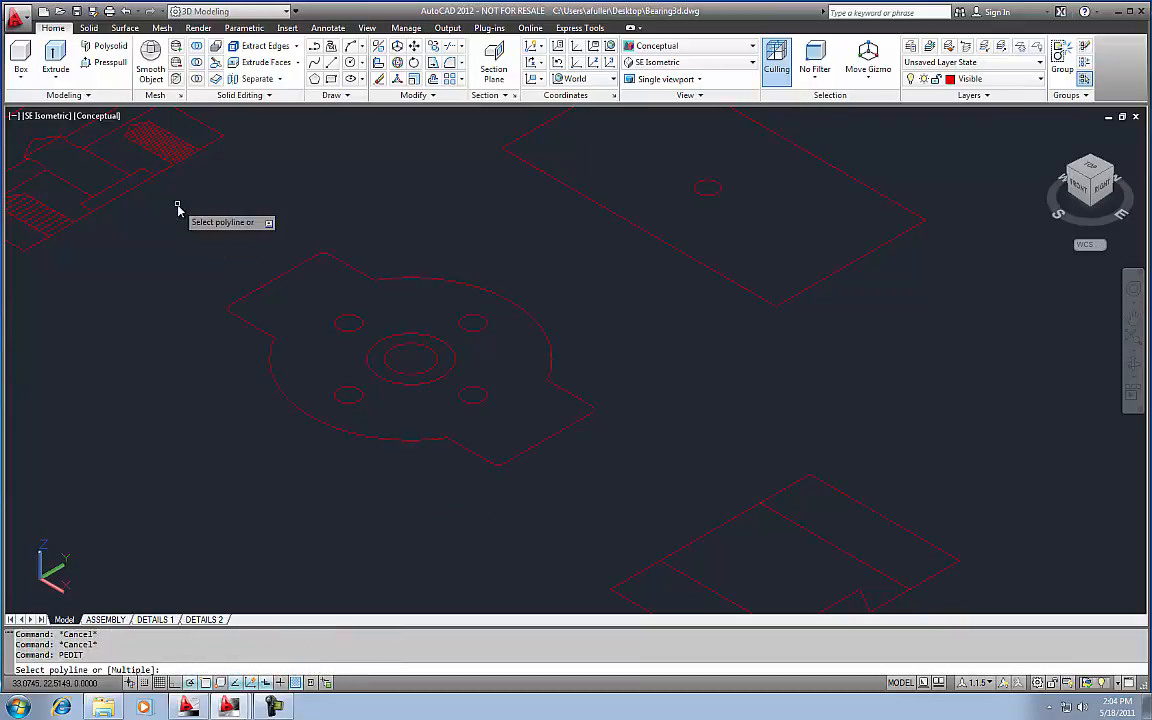
pyautogui.click(273, 281)
pyautogui.click(309, 331)
pyautogui.click(417, 295)
pyautogui.click(349, 246)
pyautogui.click(642, 375)
pyautogui.click(546, 440)
pyautogui.click(531, 513)
pyautogui.click(424, 437)
pyautogui.click(293, 358)
pyautogui.click(243, 318)
pyautogui.press('Return')
pyautogui.press('Return')
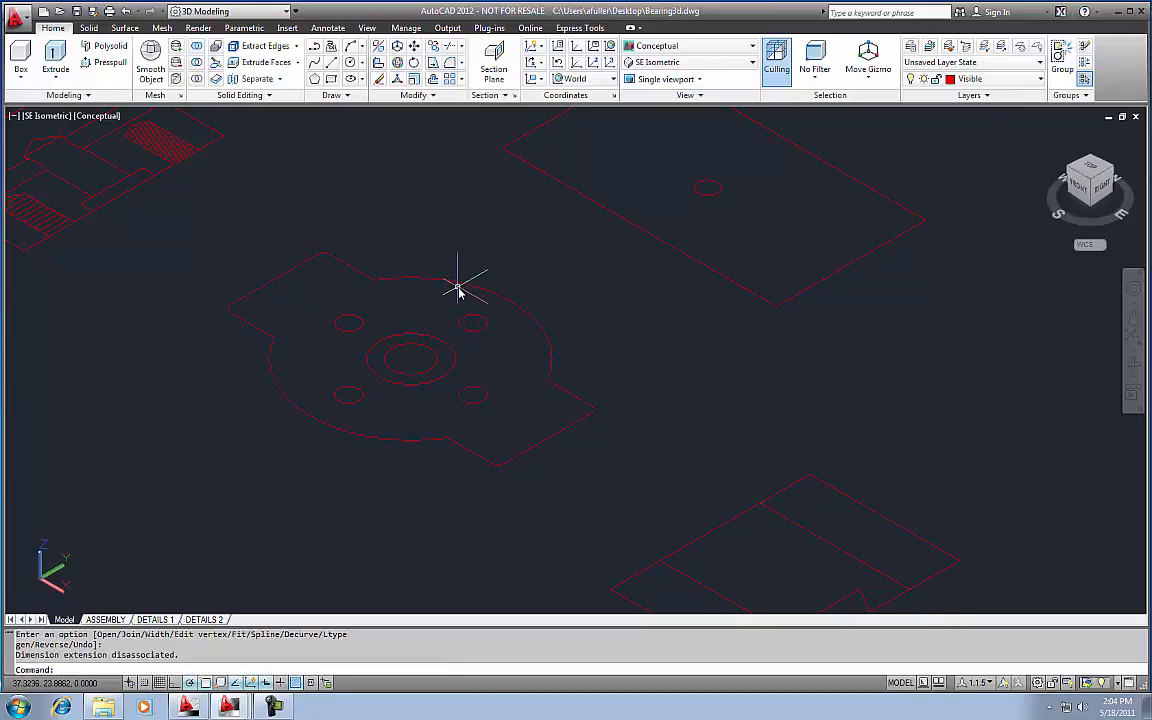
# Step: Extrude the joined bearing outline downward into a solid, leaving the inner circles unextruded
pyautogui.moveTo(459, 287)
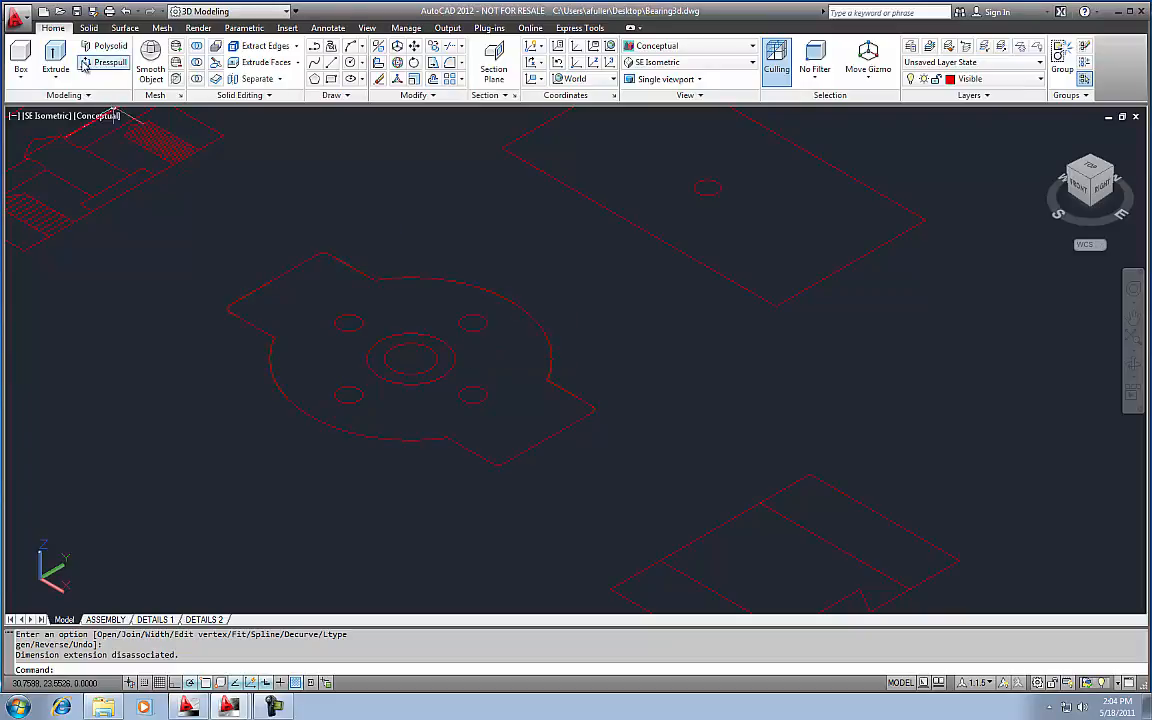
pyautogui.click(55, 57)
pyautogui.click(237, 315)
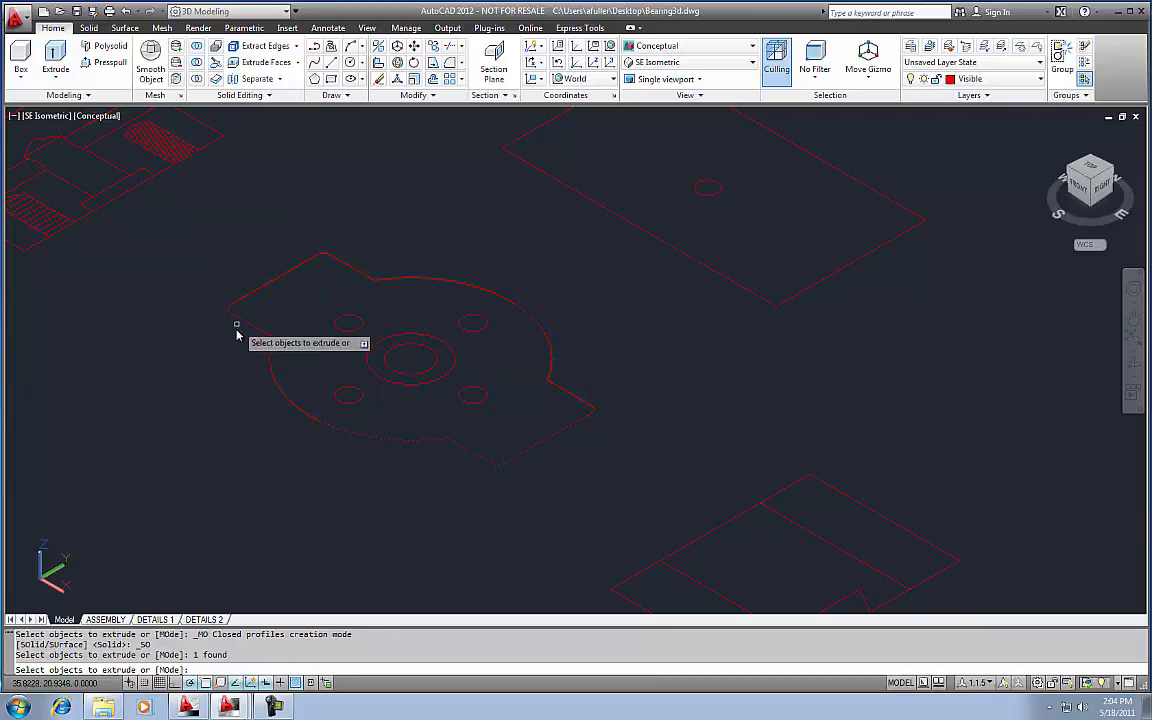
pyautogui.rightClick(235, 380)
pyautogui.click(259, 383)
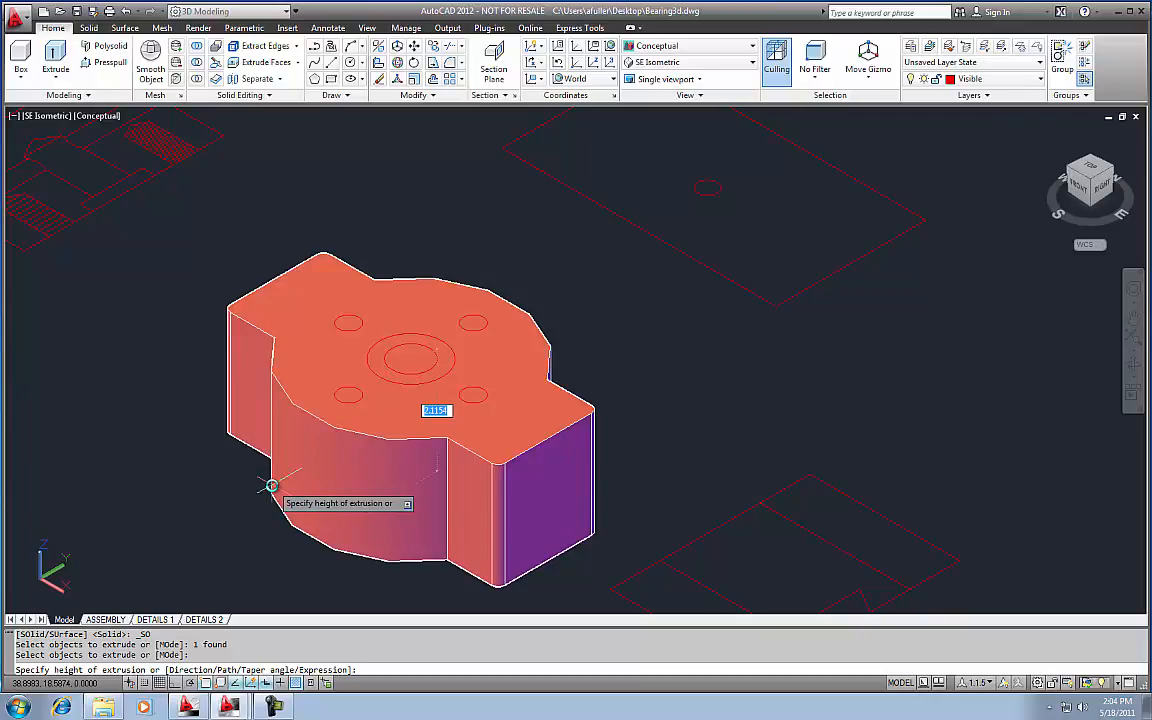
pyautogui.click(273, 489)
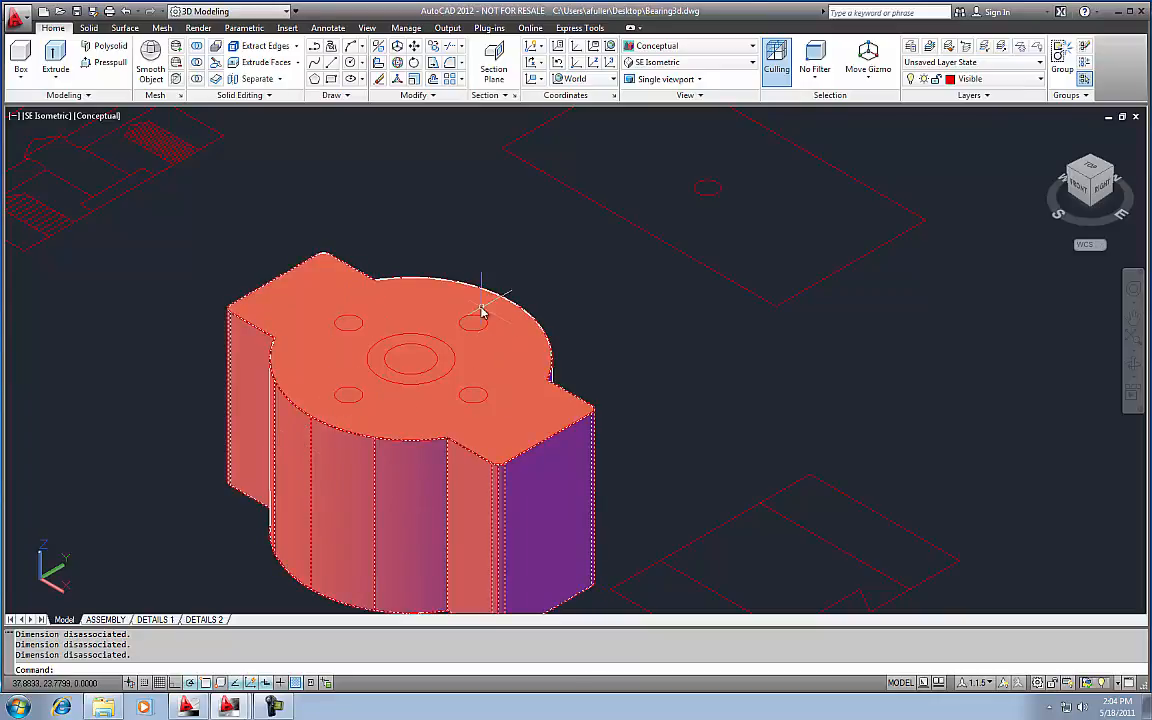
# Step: Delete the four small hole circles around the centre on the solid's top face
pyautogui.click(273, 229)
pyautogui.click(375, 458)
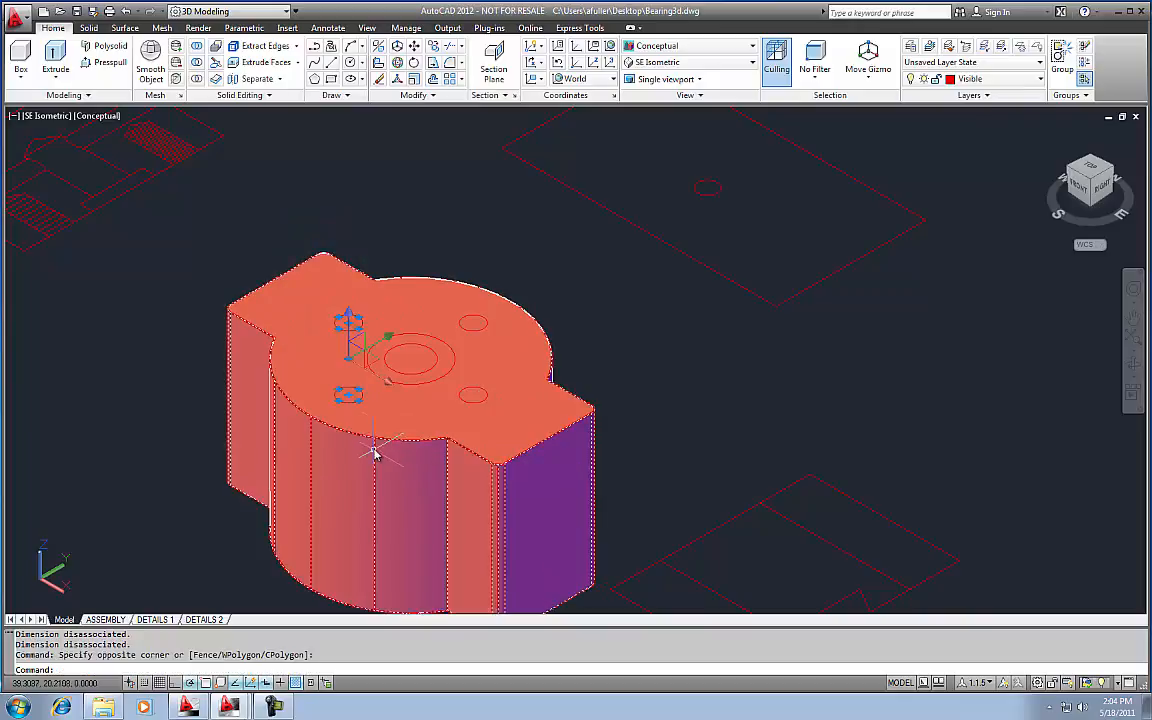
pyautogui.click(447, 242)
pyautogui.click(503, 453)
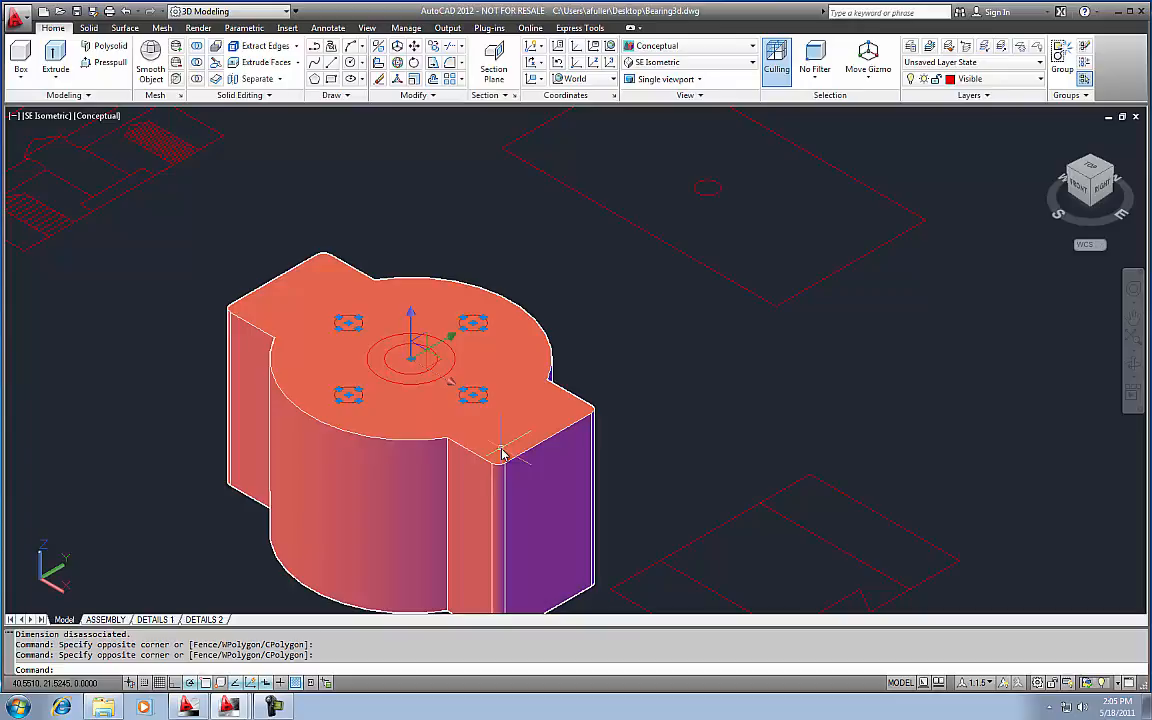
pyautogui.press('Delete')
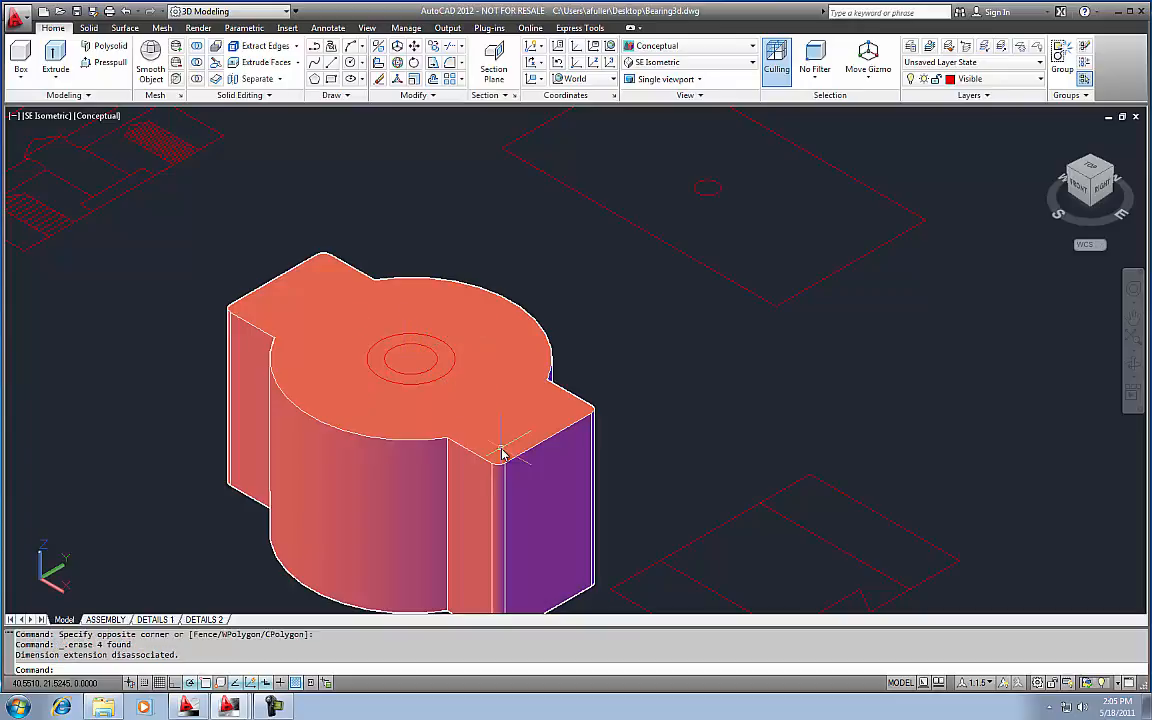
# Step: Presspull the inner centre circle 1.63 down into the solid to cut a hole
pyautogui.click(99, 66)
pyautogui.moveTo(336, 296); pyautogui.dragTo(340, 226, button='middle')
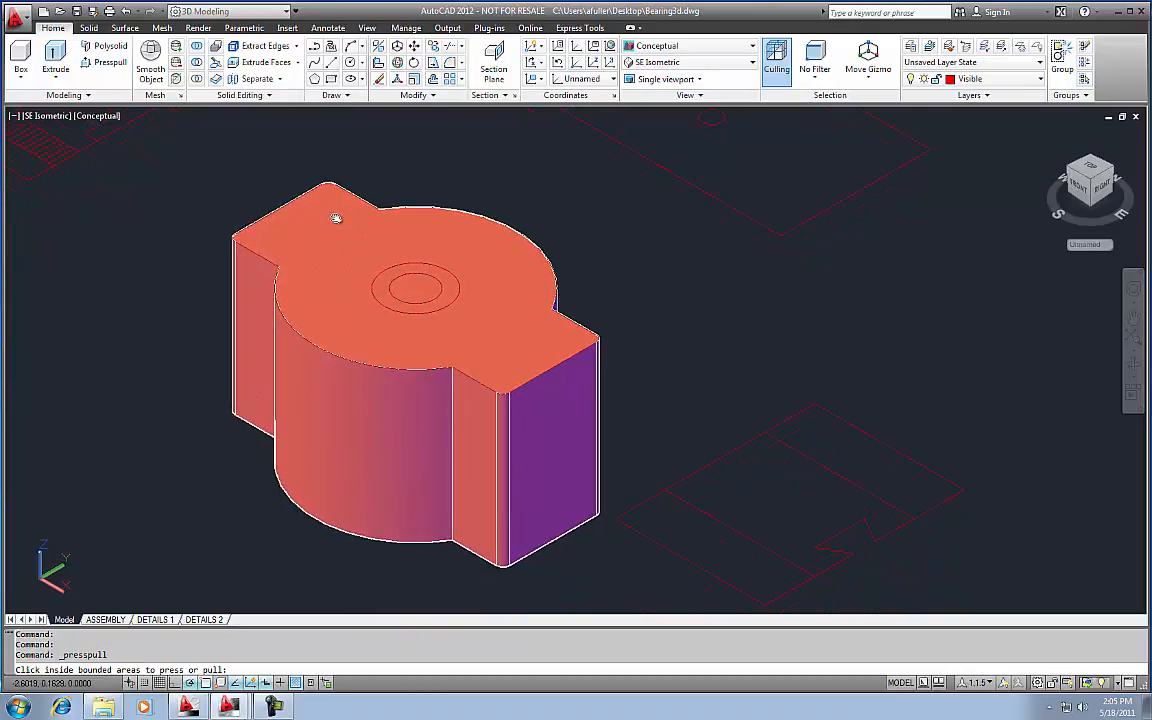
pyautogui.click(413, 287)
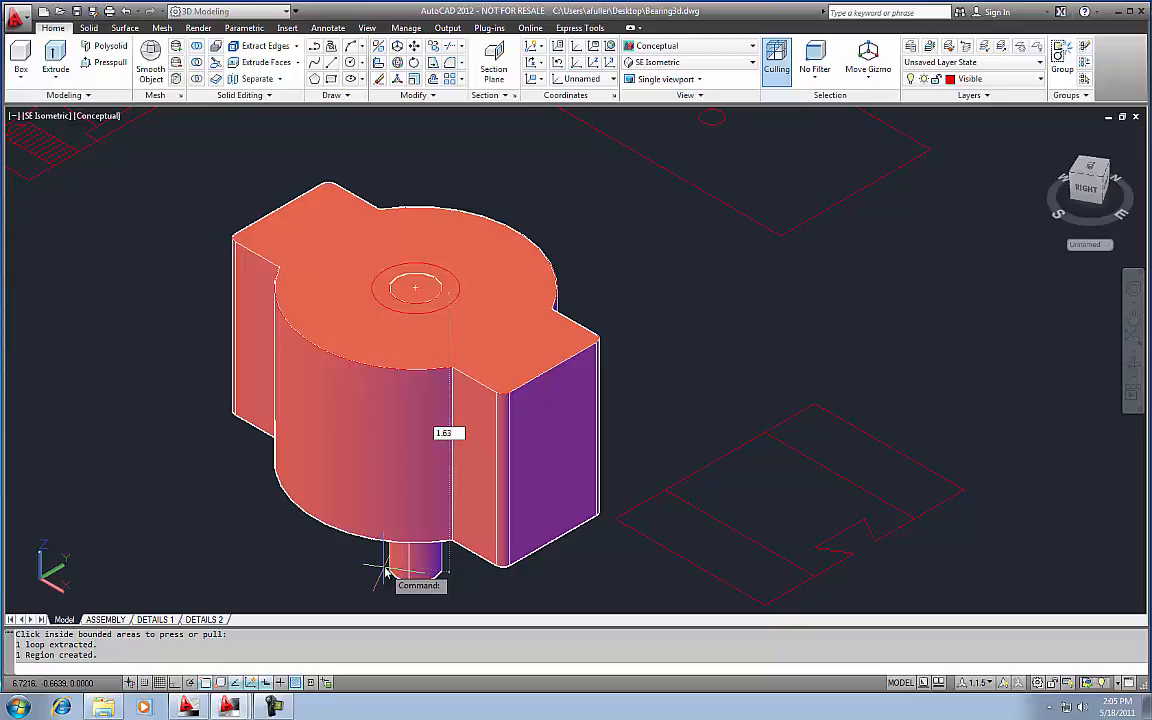
pyautogui.press('Return')
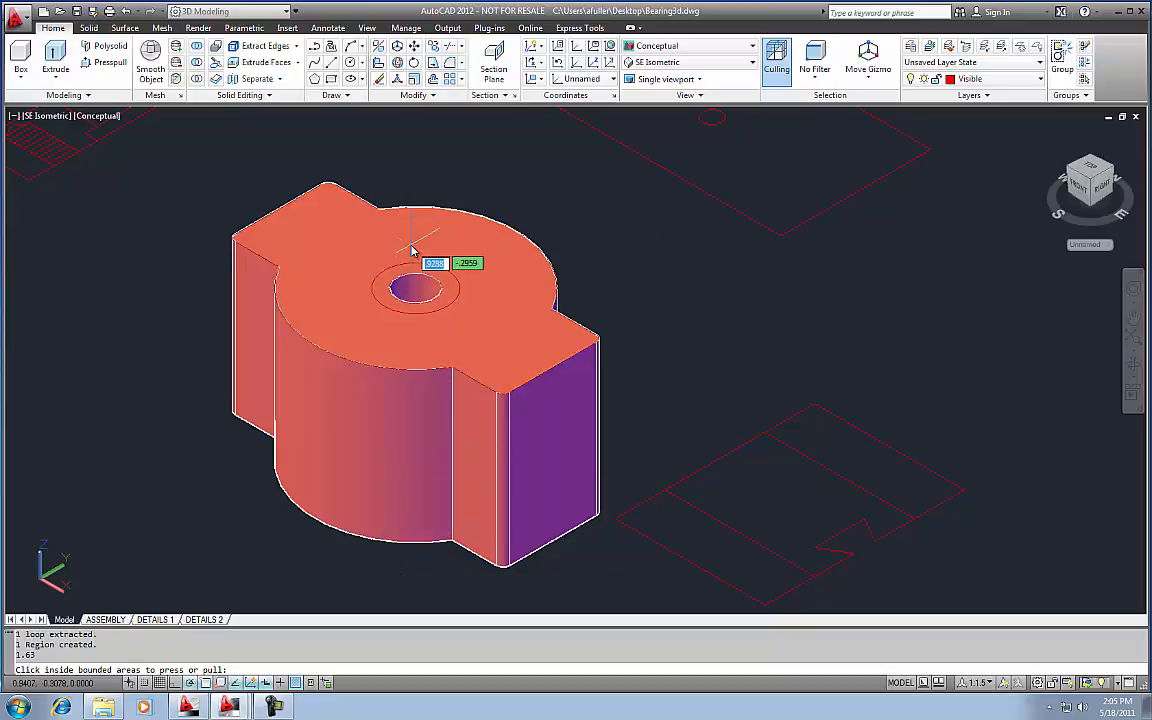
# Step: Presspull the ring around the centre hole .25 down into the solid to form a counterbore
pyautogui.click(384, 296)
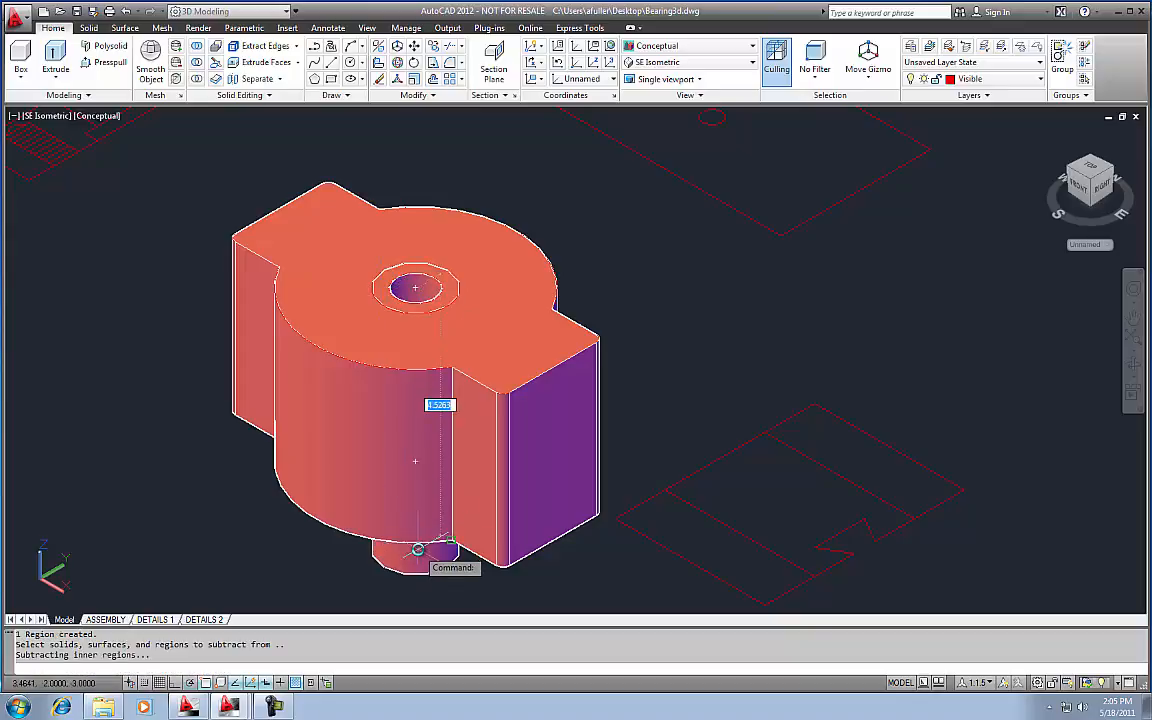
pyautogui.write('.25')
pyautogui.press('Return')
pyautogui.moveTo(436, 423); pyautogui.dragTo(422, 431, button='middle')
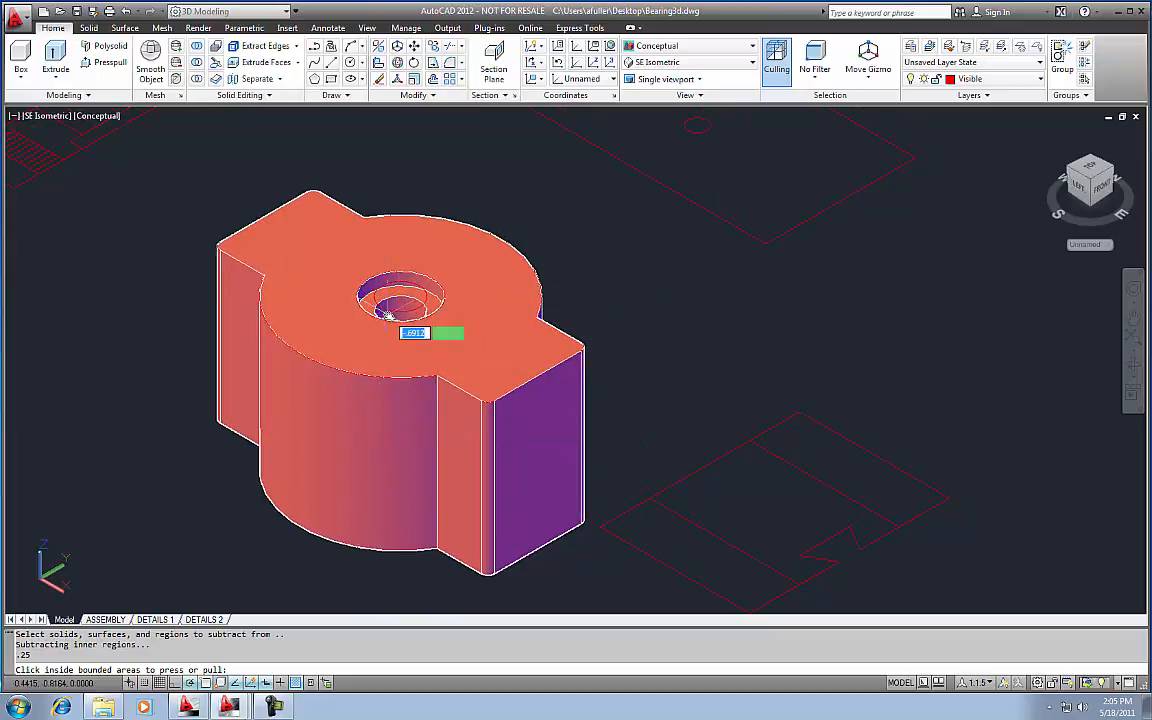
pyautogui.moveTo(476, 377)
pyautogui.mouseDown(button='middle')
pyautogui.moveTo(386, 355)
pyautogui.moveTo(404, 343)
pyautogui.mouseUp(button='middle')
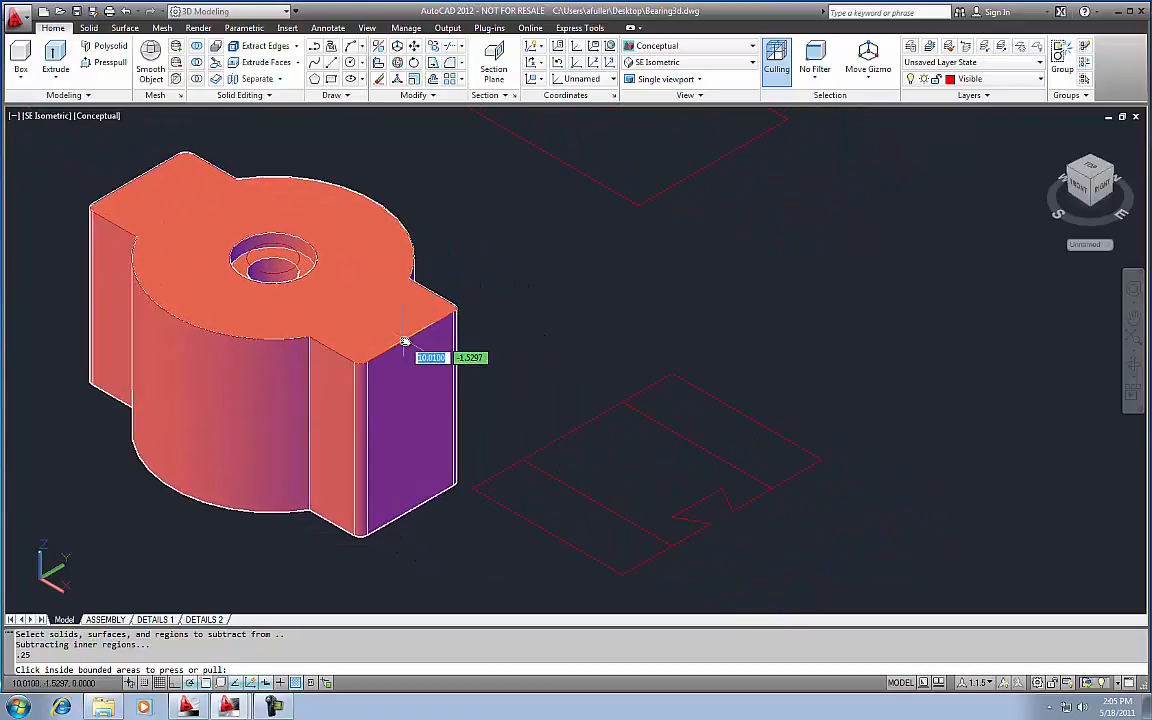
# Step: Draw a line between the two open ends of the angled notch in the flat side-view outline to close it
pyautogui.write('1')
pyautogui.press('Return')
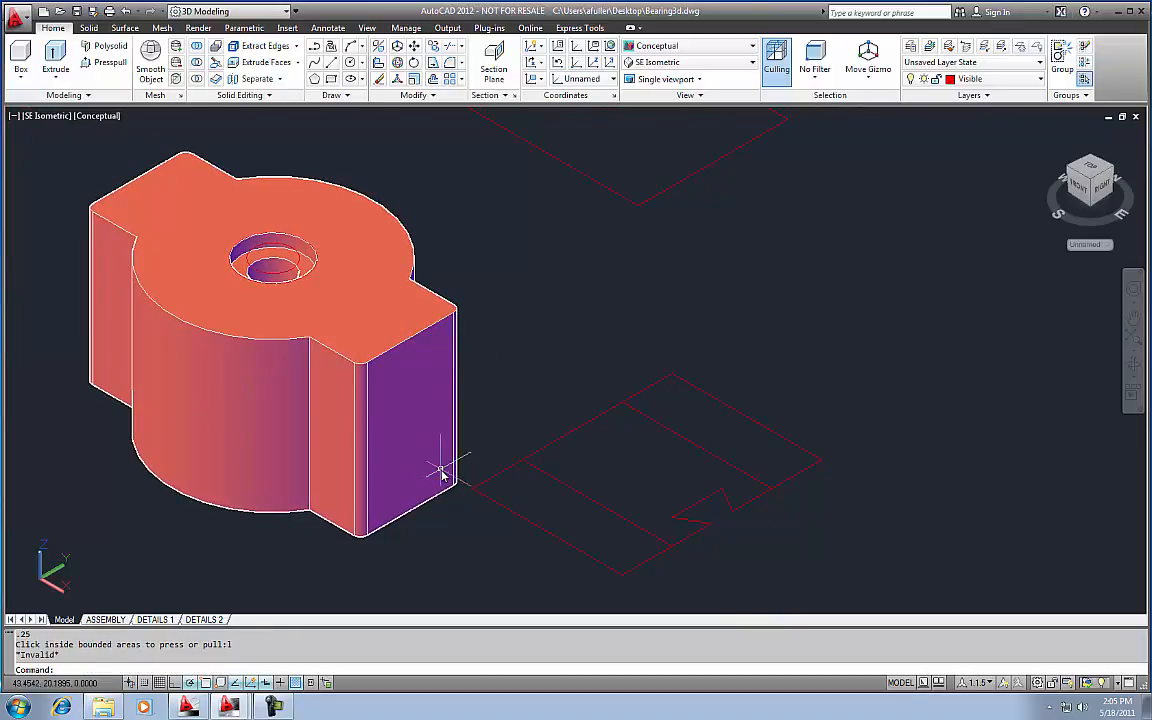
pyautogui.press('Escape')
pyautogui.write('l')
pyautogui.press('Return')
pyautogui.click(710, 530)
pyautogui.click(732, 520)
pyautogui.press('Return')
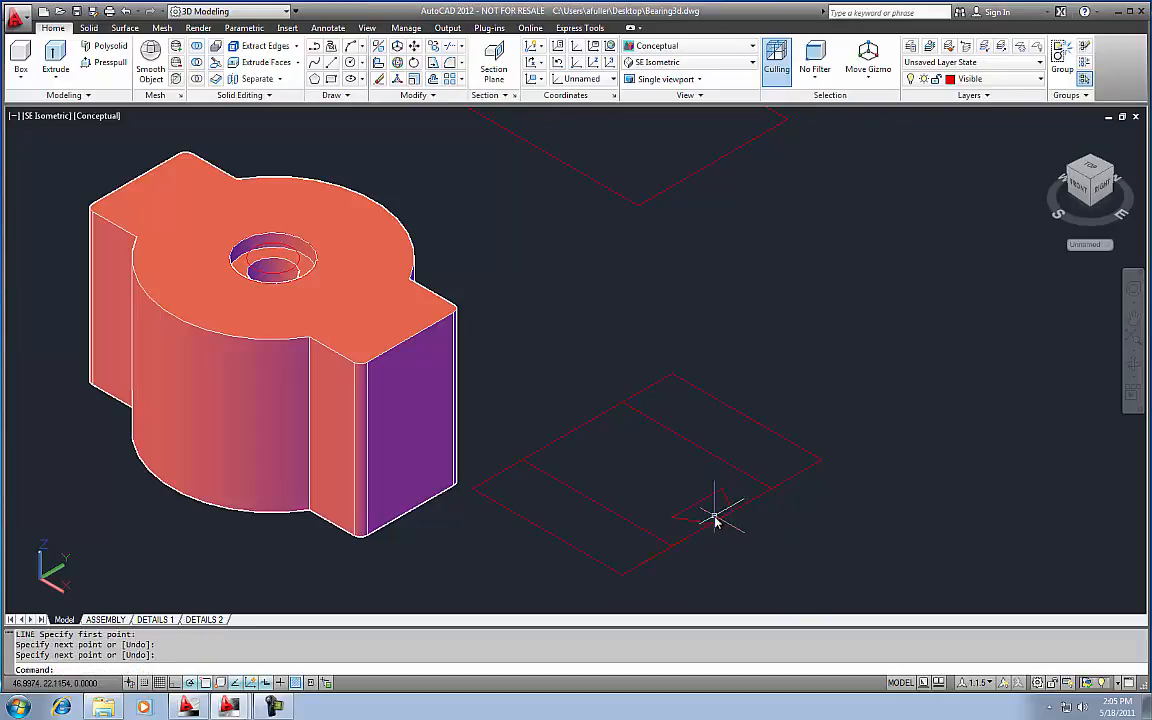
# Step: Presspull the closed notch profile 5.5 upward into a solid prism
pyautogui.click(104, 62)
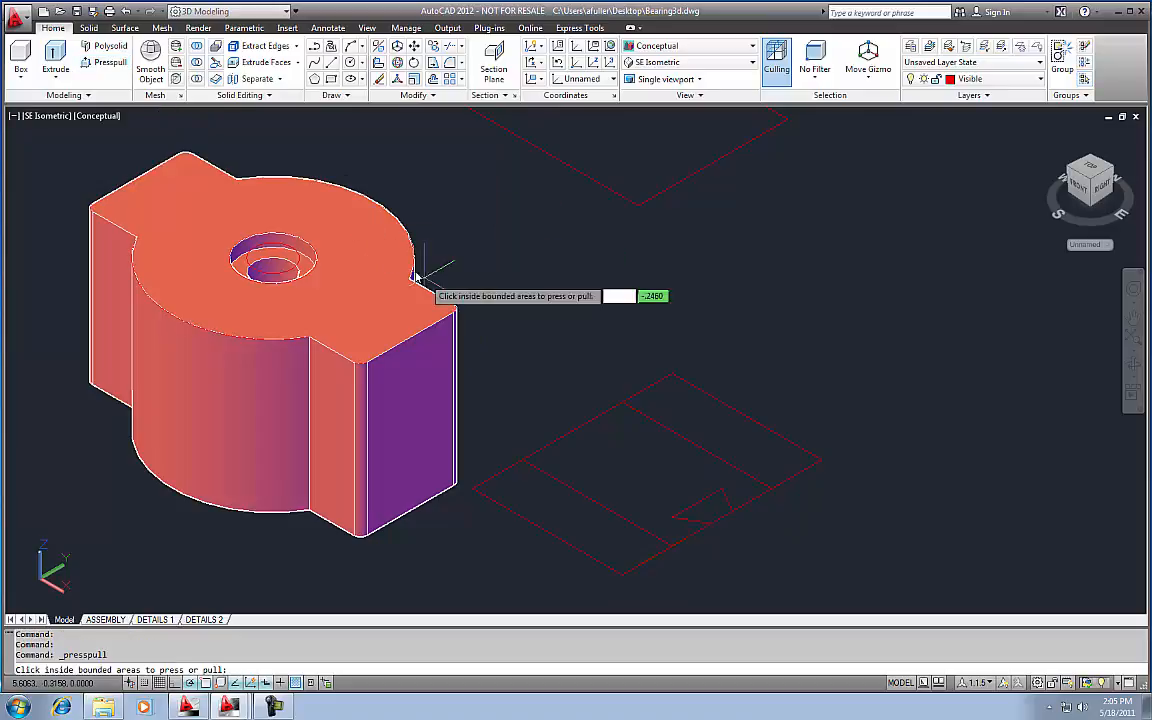
pyautogui.click(708, 510)
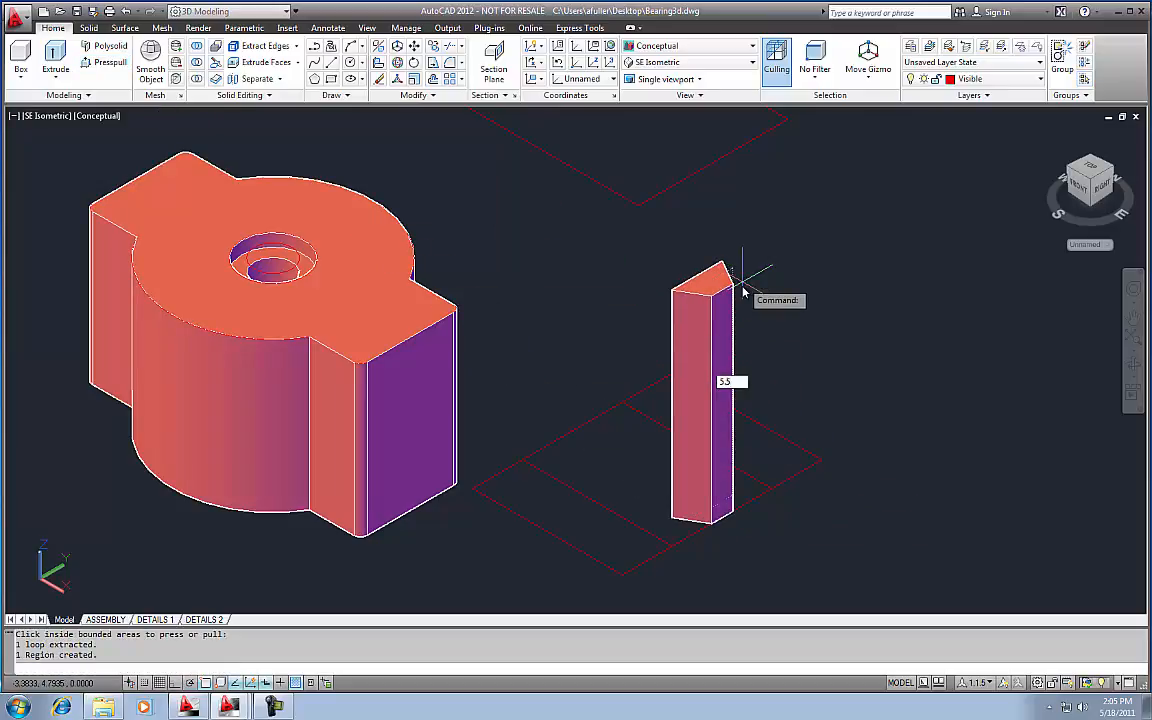
pyautogui.write('5.5')
pyautogui.press('Return')
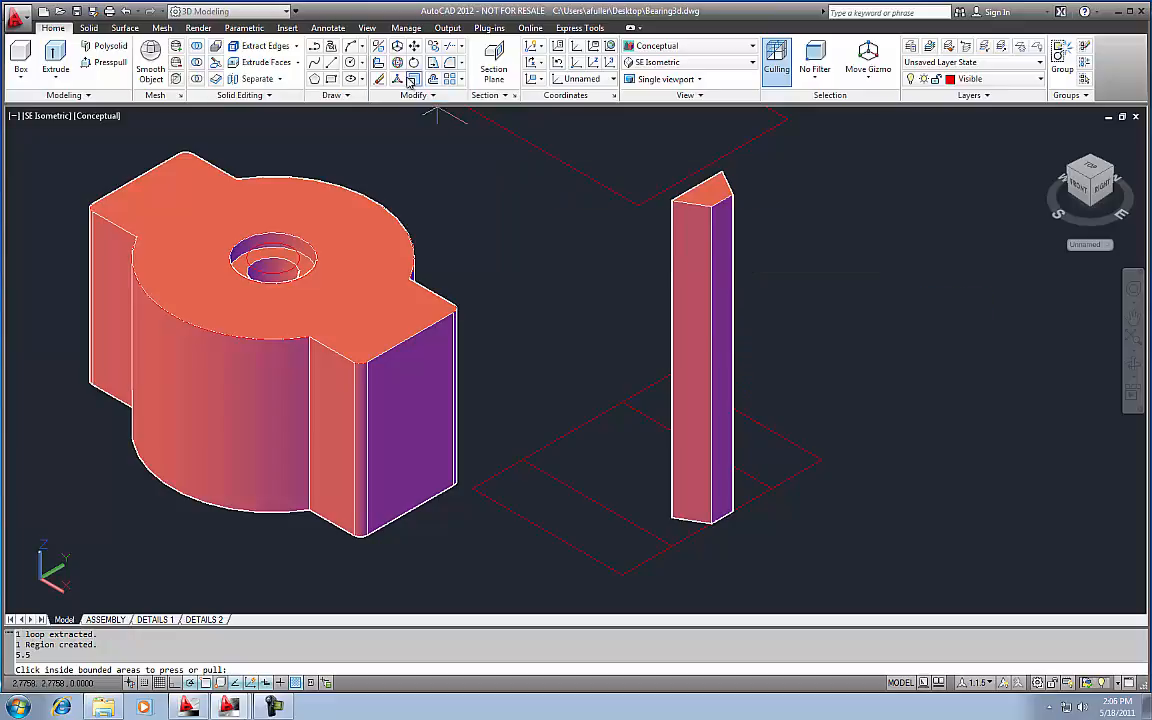
# Step: 3D-rotate the notch prism -90 degrees about the Y axis so it lies flat
pyautogui.click(683, 276)
pyautogui.press('Return')
pyautogui.click(793, 305)
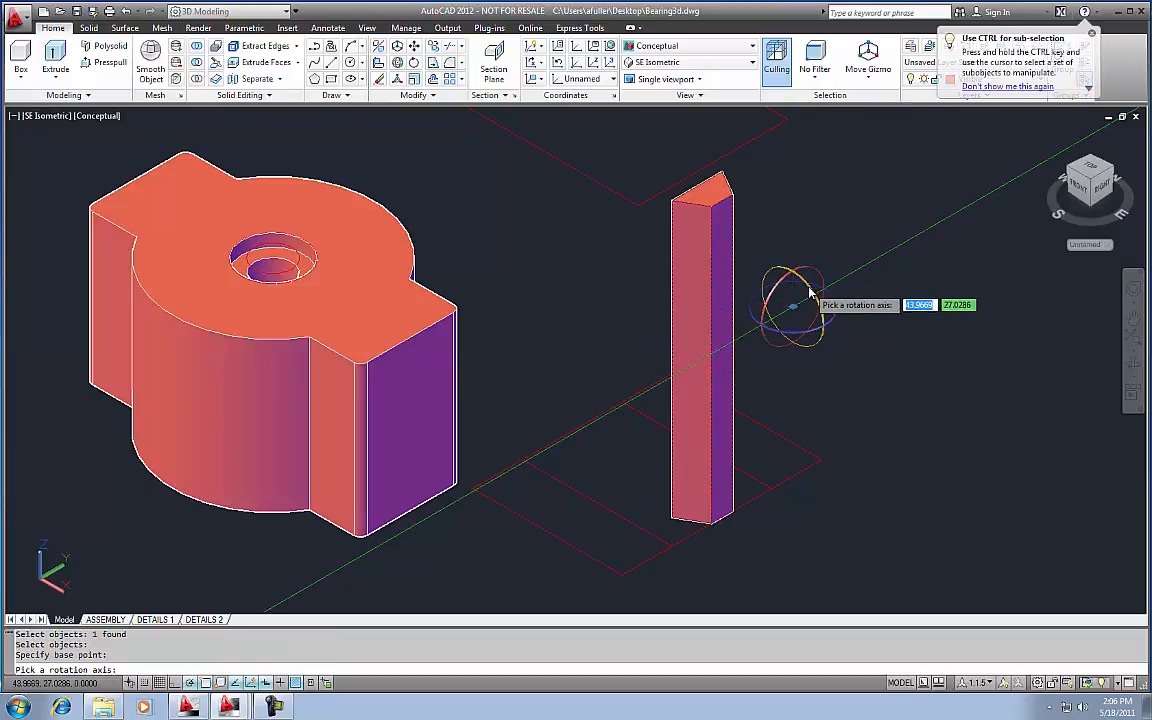
pyautogui.click(811, 292)
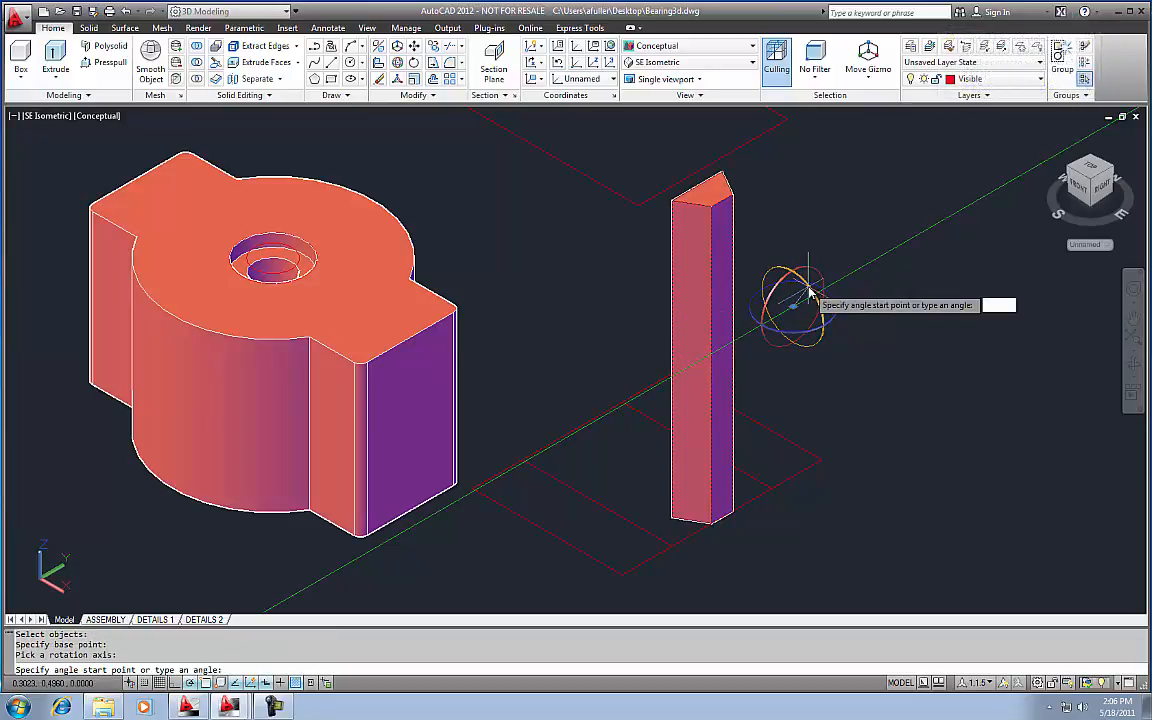
pyautogui.press('Return')
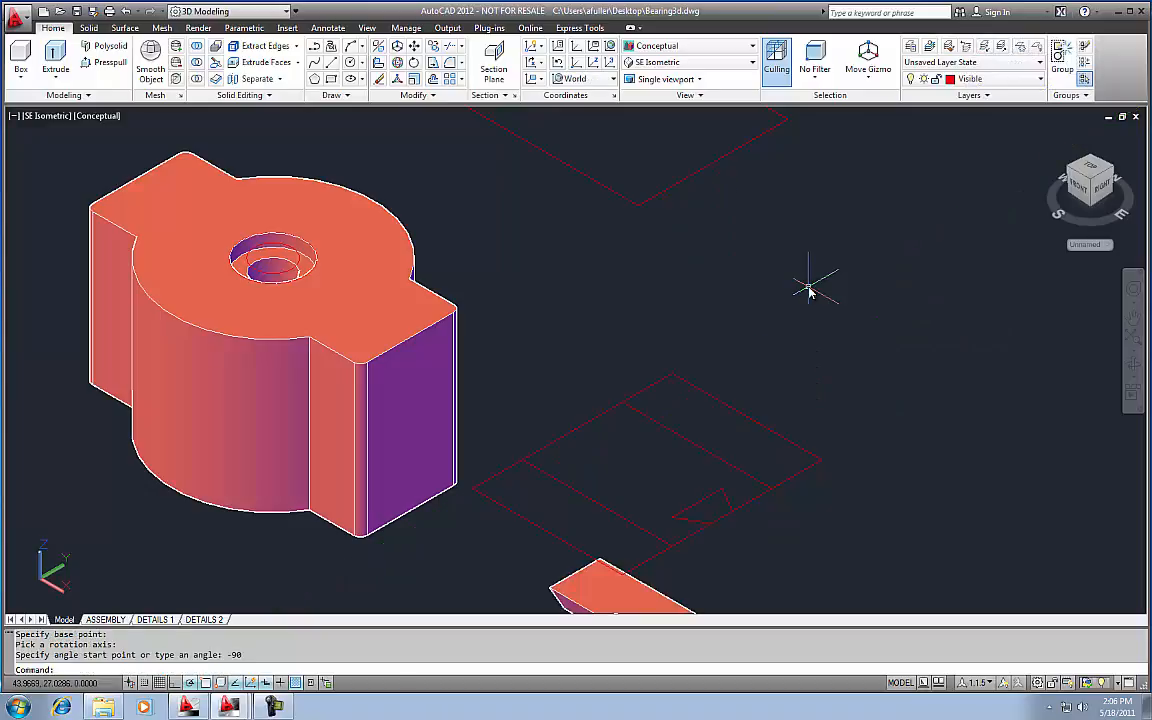
# Step: Move the notch prism by its lower end-edge midpoint onto the midpoint of the bearing's lower side edge, with Midpoint snap
pyautogui.moveTo(709, 397); pyautogui.dragTo(684, 308, button='middle')
pyautogui.scroll(-2, 682, 311)
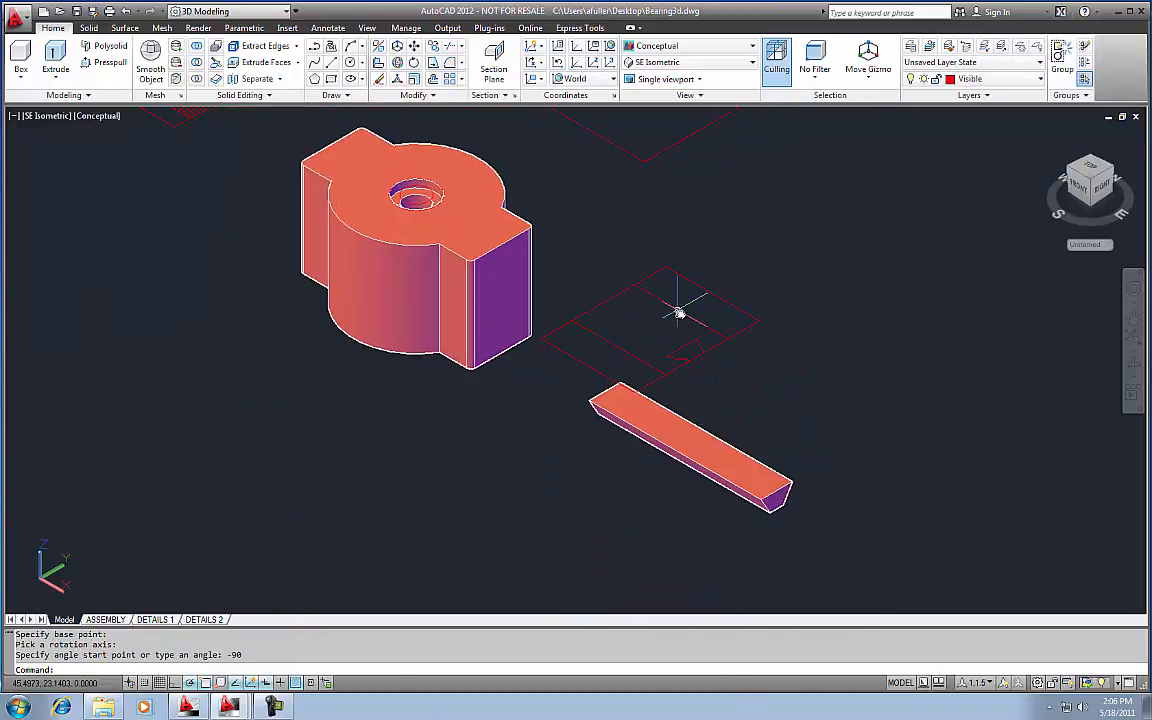
pyautogui.write('m')
pyautogui.press('Return')
pyautogui.click(753, 417)
pyautogui.click(674, 483)
pyautogui.press('Return')
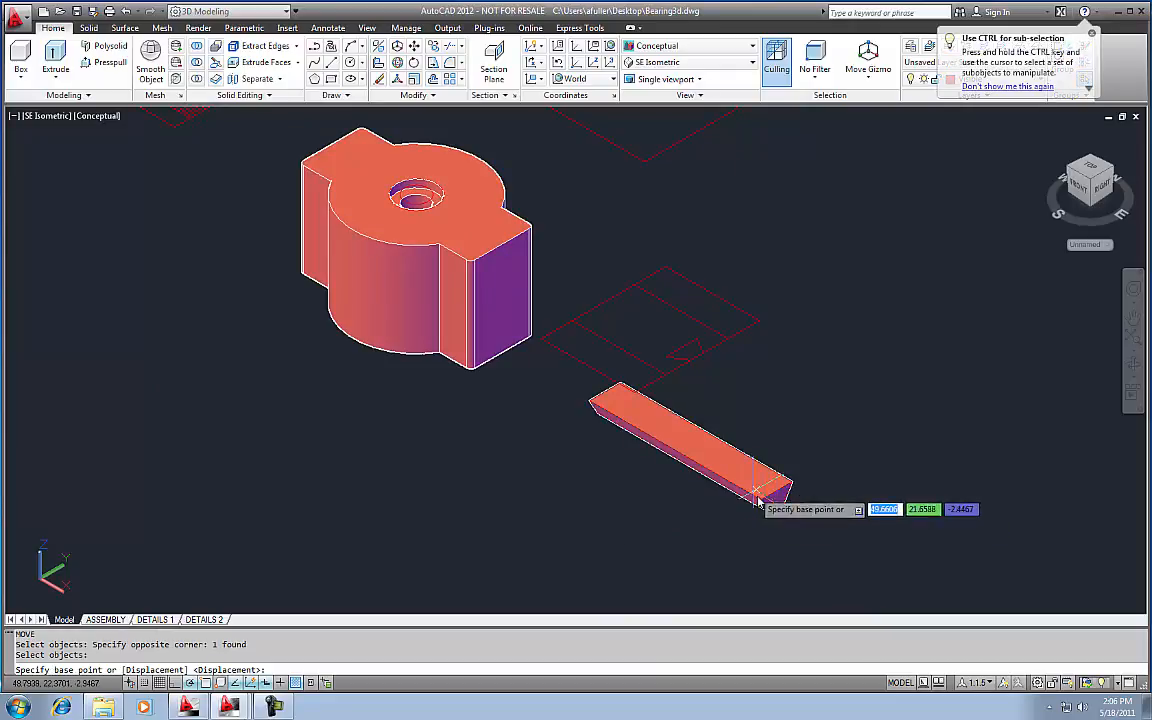
pyautogui.rightClick(206, 684)
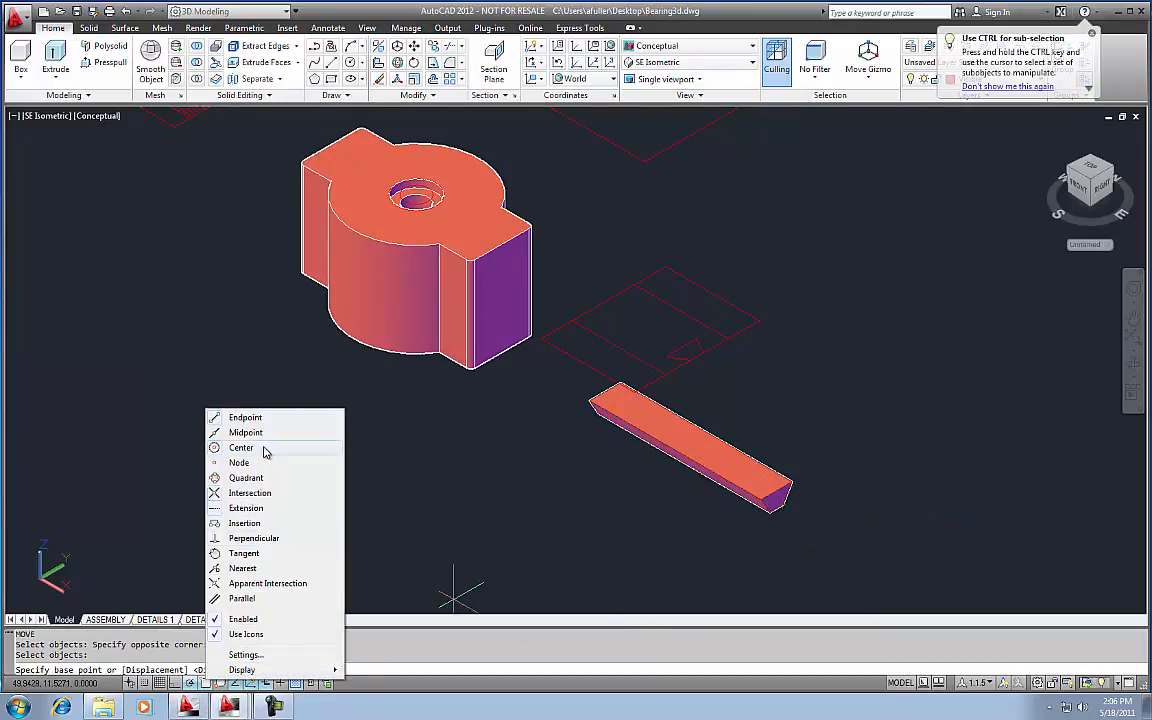
pyautogui.click(246, 433)
pyautogui.click(776, 507)
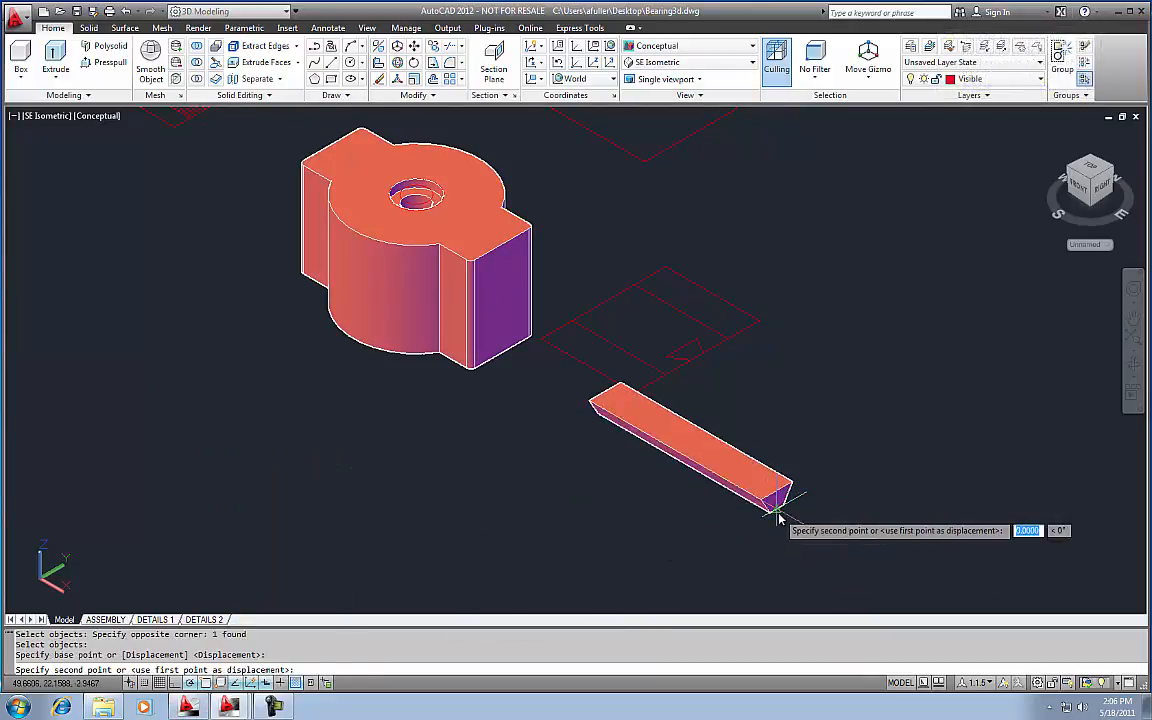
pyautogui.click(502, 354)
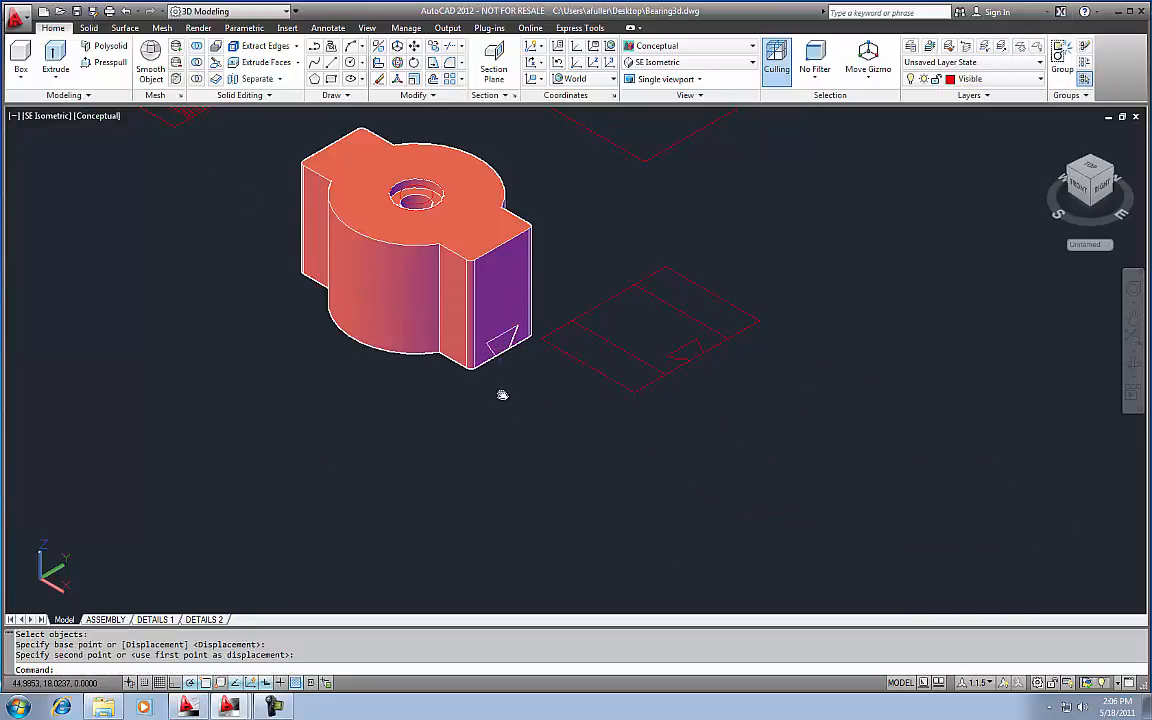
# Step: Subtract the notch prism from the bearing solid to cut the slot through its underside
pyautogui.moveTo(473, 350); pyautogui.dragTo(484, 394, button='middle')
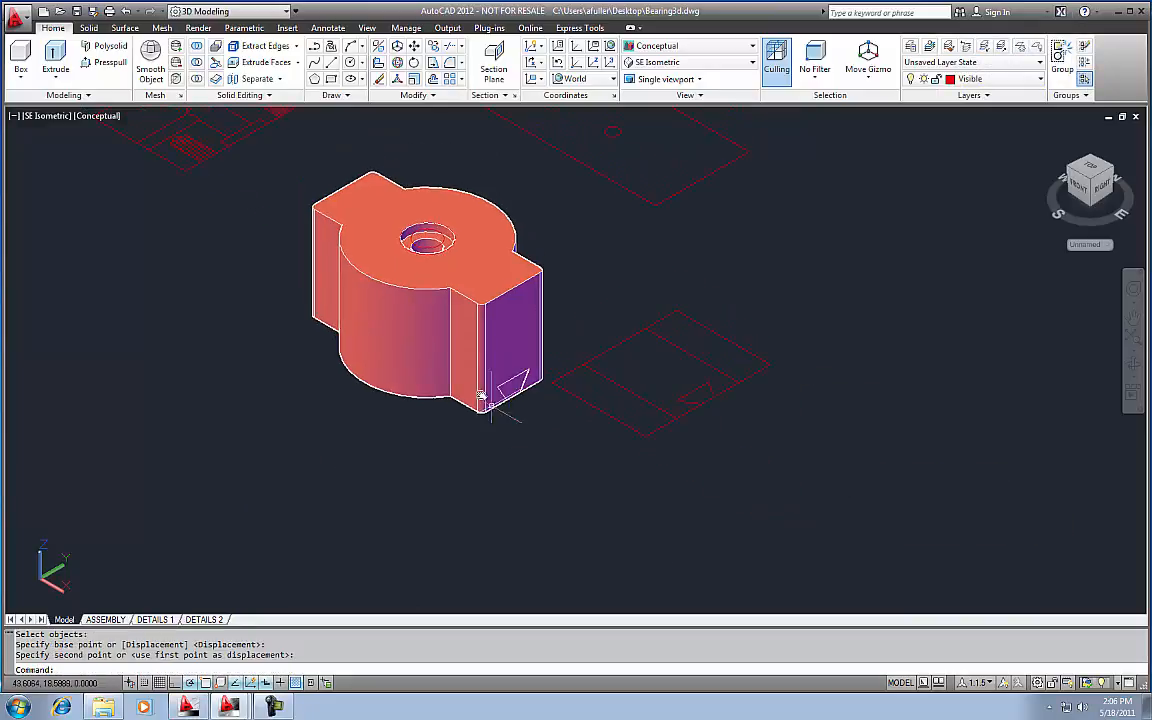
pyautogui.click(197, 63)
pyautogui.click(340, 199)
pyautogui.press('Return')
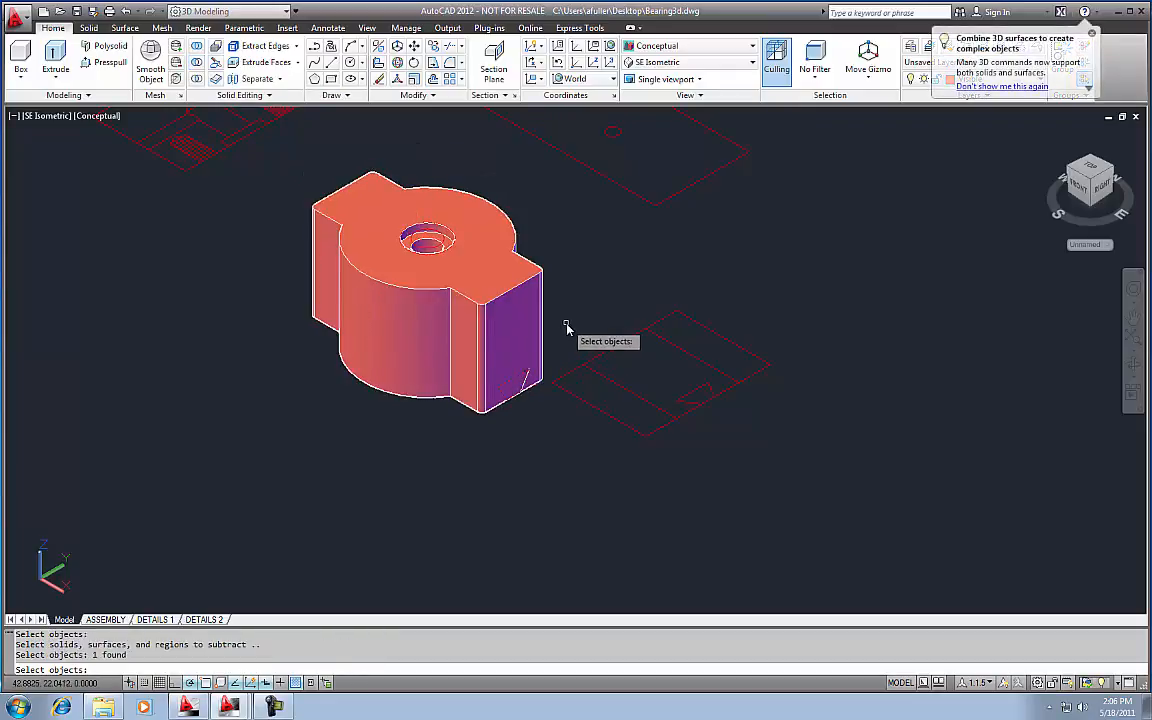
pyautogui.press('Return')
pyautogui.moveTo(540, 455)
pyautogui.keyDown('shift'); pyautogui.mouseDown(button='middle')
pyautogui.moveTo(435, 385)
pyautogui.moveTo(548, 447)
pyautogui.mouseUp(button='middle'); pyautogui.keyUp('shift')
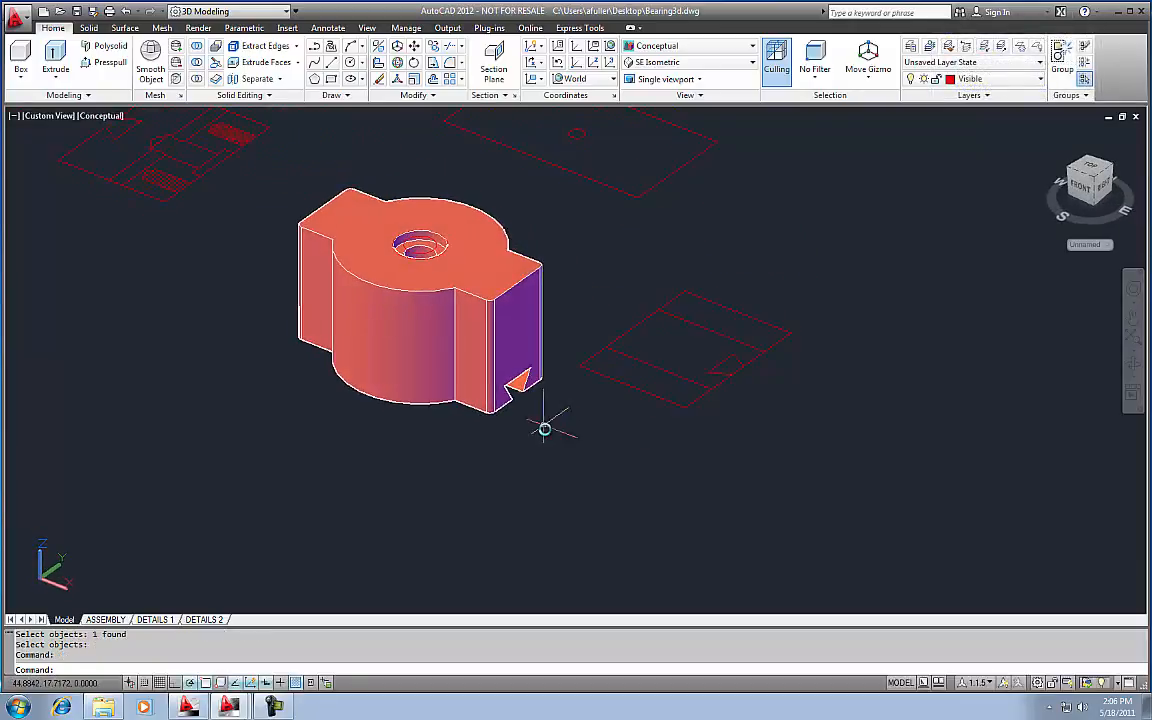
# Step: Presspull the small circle in the flat rectangular view 4 upward into a rod
pyautogui.moveTo(494, 291); pyautogui.dragTo(494, 379, button='middle')
pyautogui.click(110, 63)
pyautogui.click(577, 240)
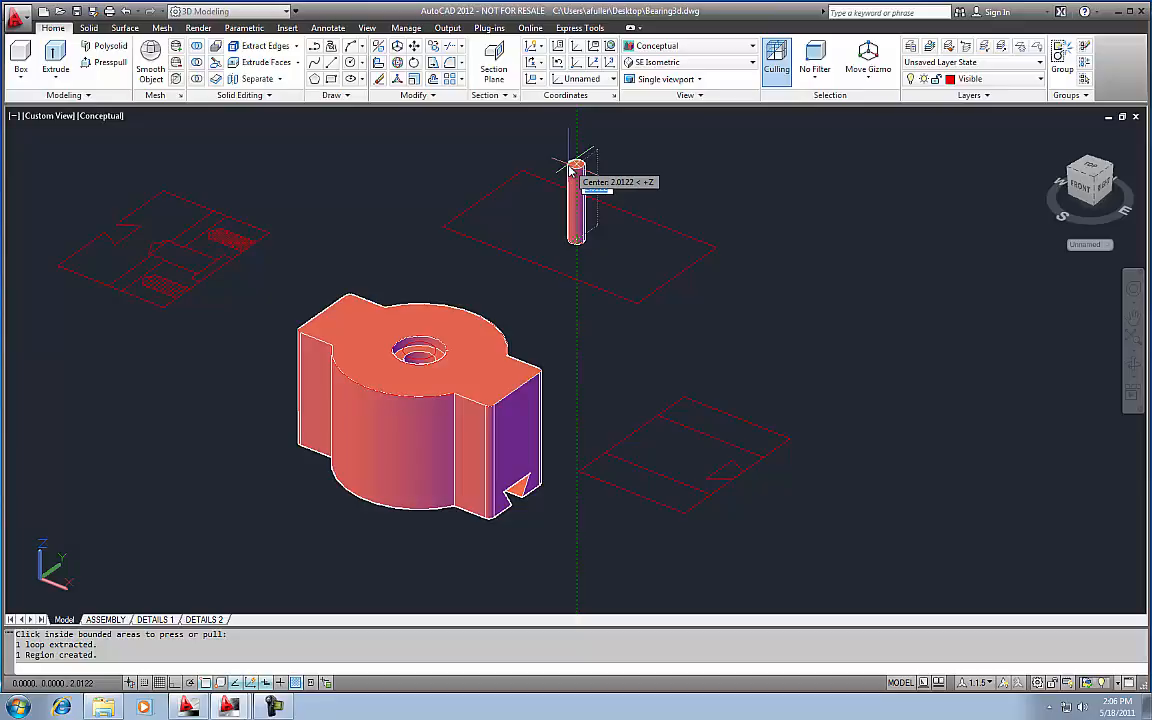
pyautogui.press('Return')
pyautogui.moveTo(555, 239); pyautogui.dragTo(549, 296, button='middle')
pyautogui.press('Escape')
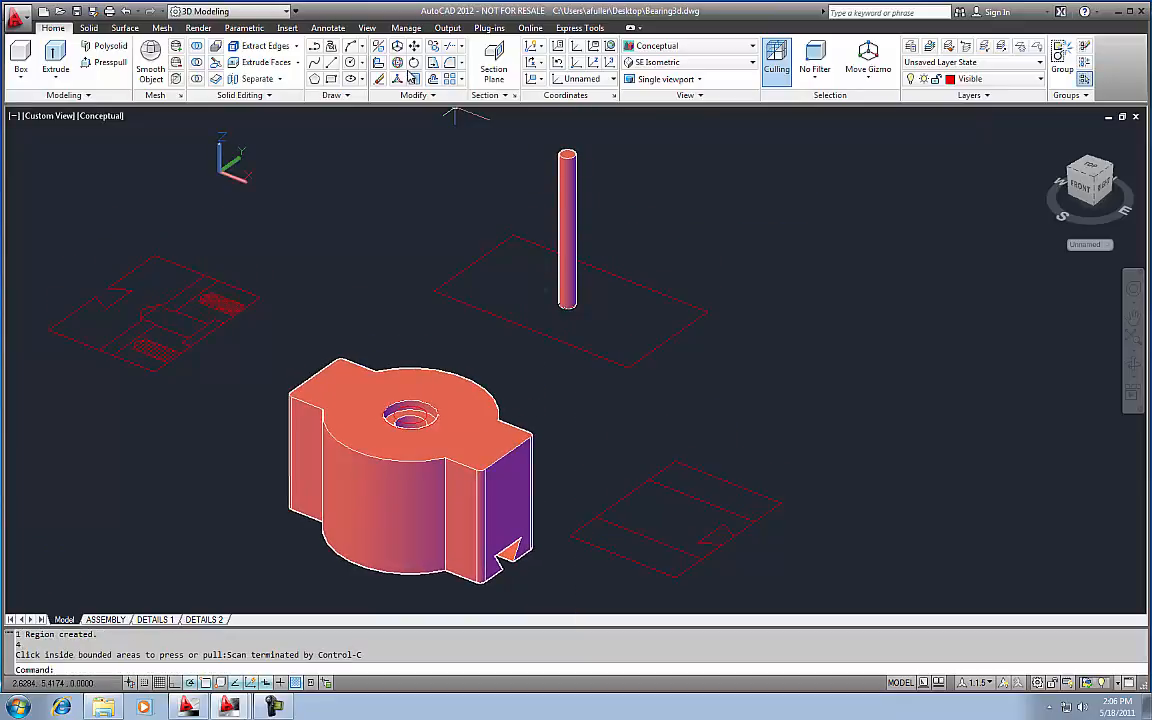
# Step: 3D-rotate the rod together with its surrounding outline lines -90 degrees about the X axis
pyautogui.click(397, 62)
pyautogui.click(636, 222)
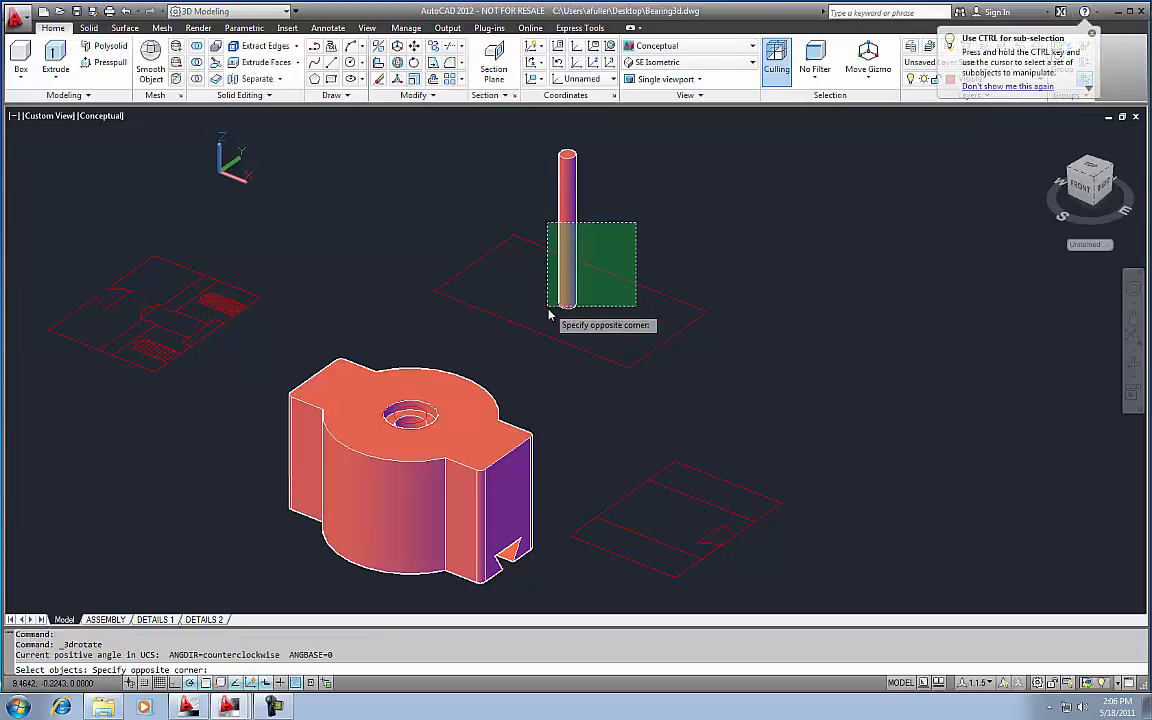
pyautogui.click(539, 364)
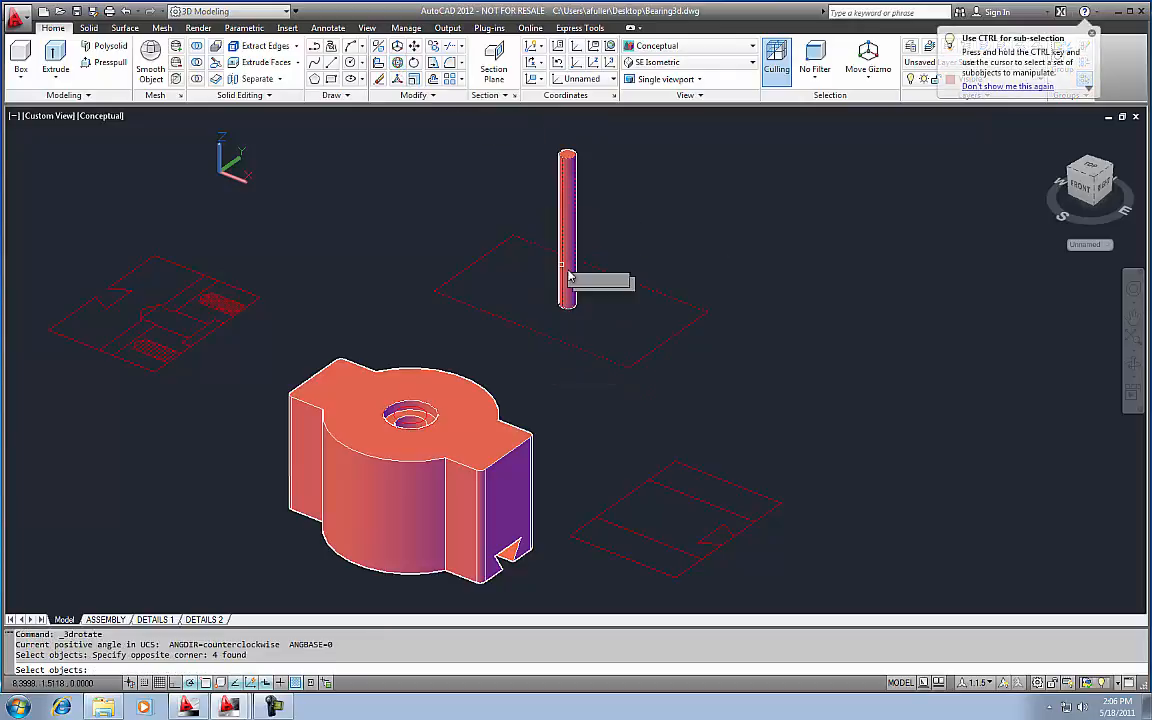
pyautogui.press('Return')
pyautogui.click(598, 298)
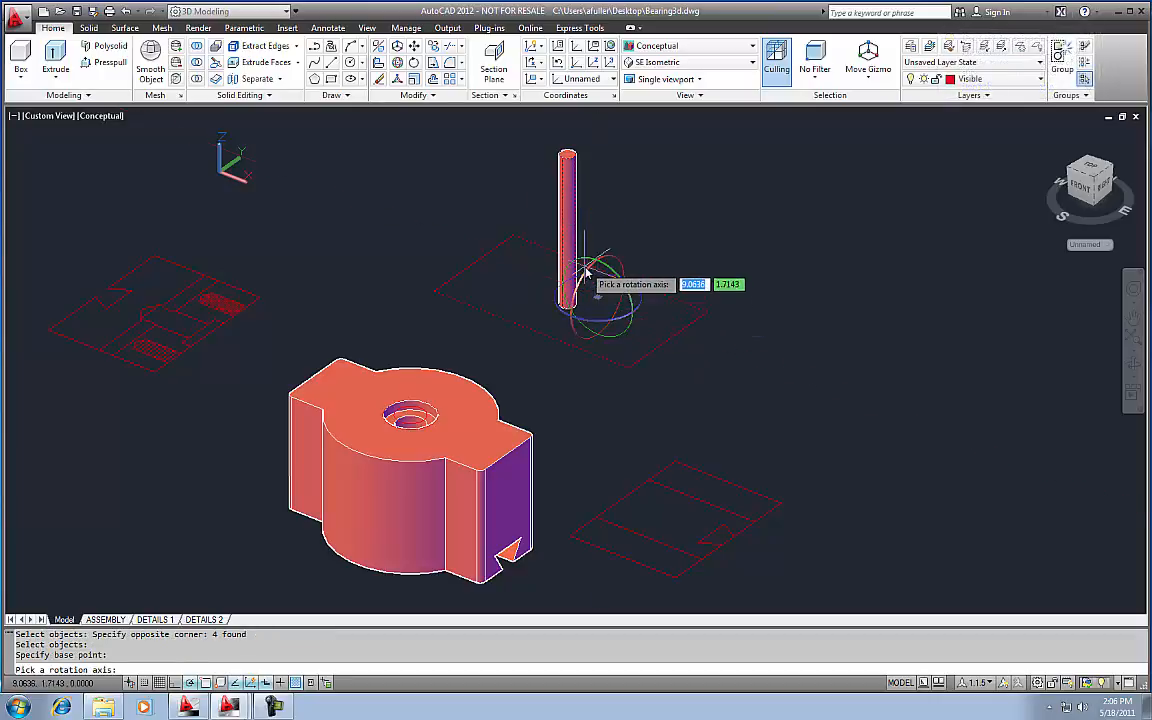
pyautogui.click(589, 274)
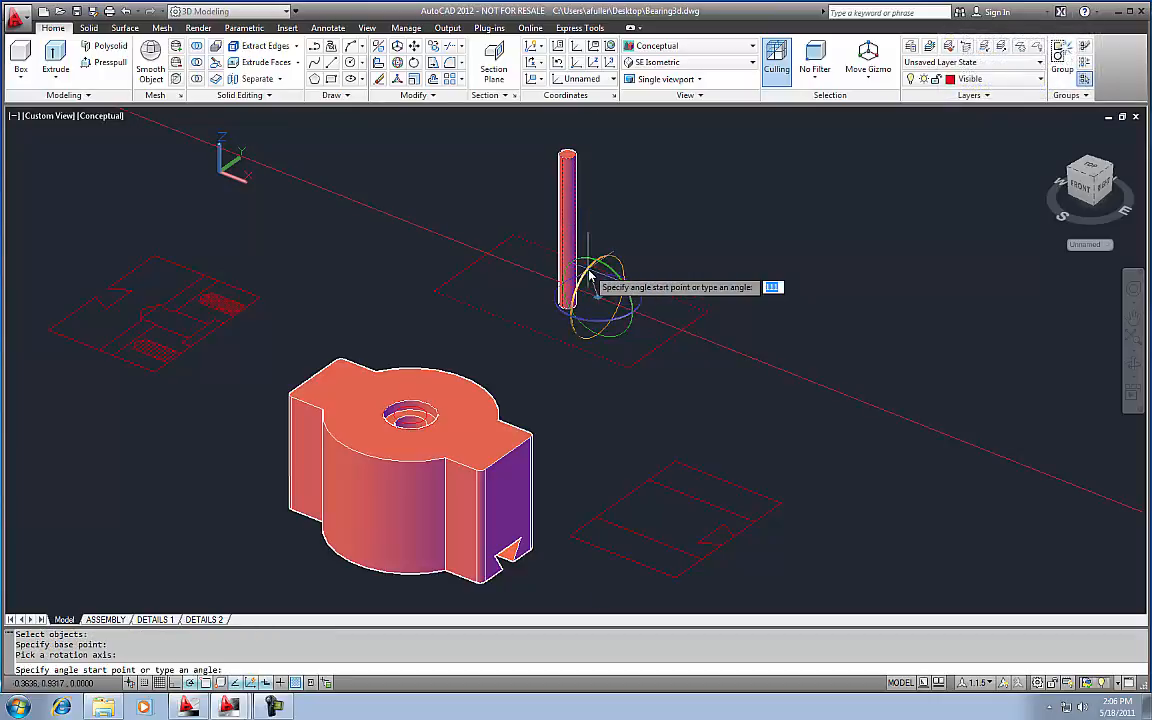
pyautogui.press('Return')
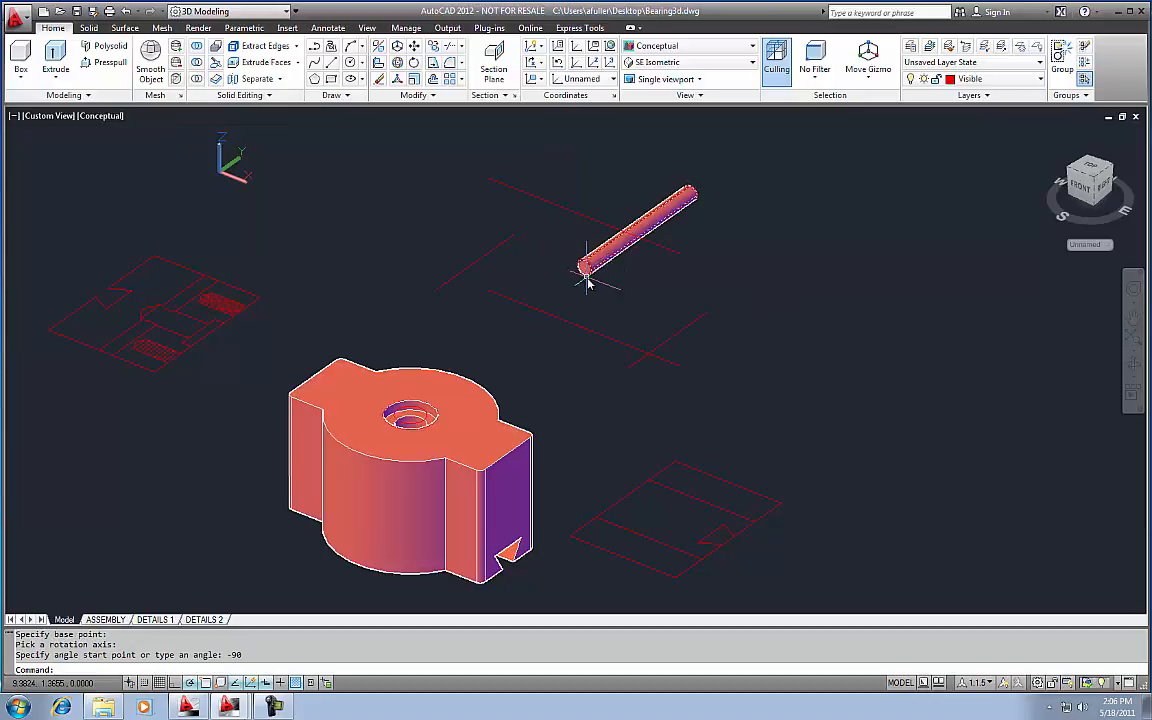
# Step: Move the rod from the midpoint of its outline's upper line onto the bearing's curved front top edge
pyautogui.moveTo(588, 275); pyautogui.dragTo(574, 281, button='middle')
pyautogui.write('m')
pyautogui.press('Return')
pyautogui.click(665, 212)
pyautogui.press('Return')
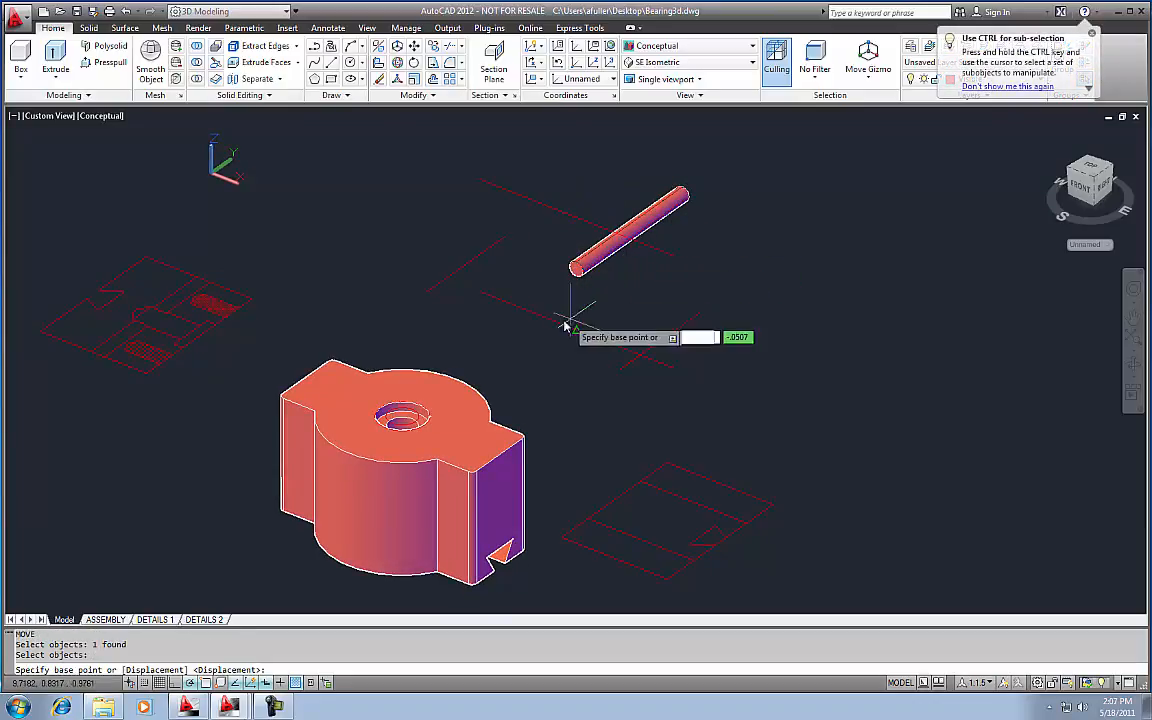
pyautogui.click(577, 219)
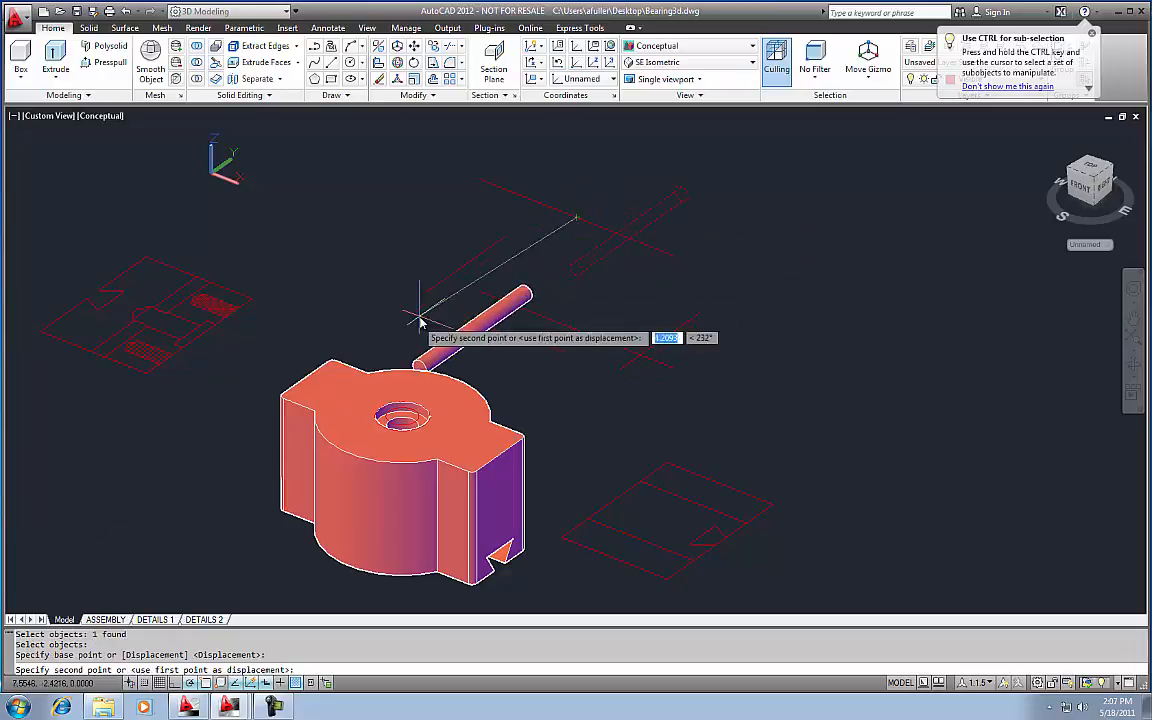
pyautogui.click(350, 458)
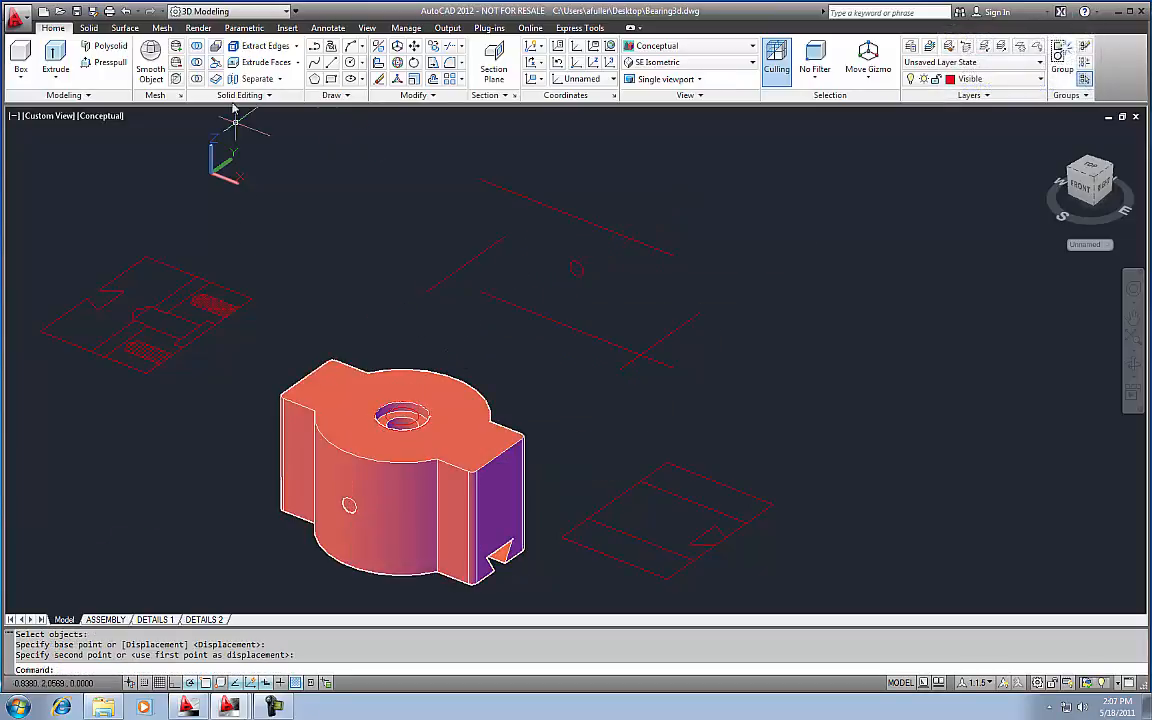
# Step: Subtract the rod from the bearing solid to cut the small round hole in its curved front
pyautogui.click(110, 63)
pyautogui.press('Escape')
pyautogui.press('Escape')
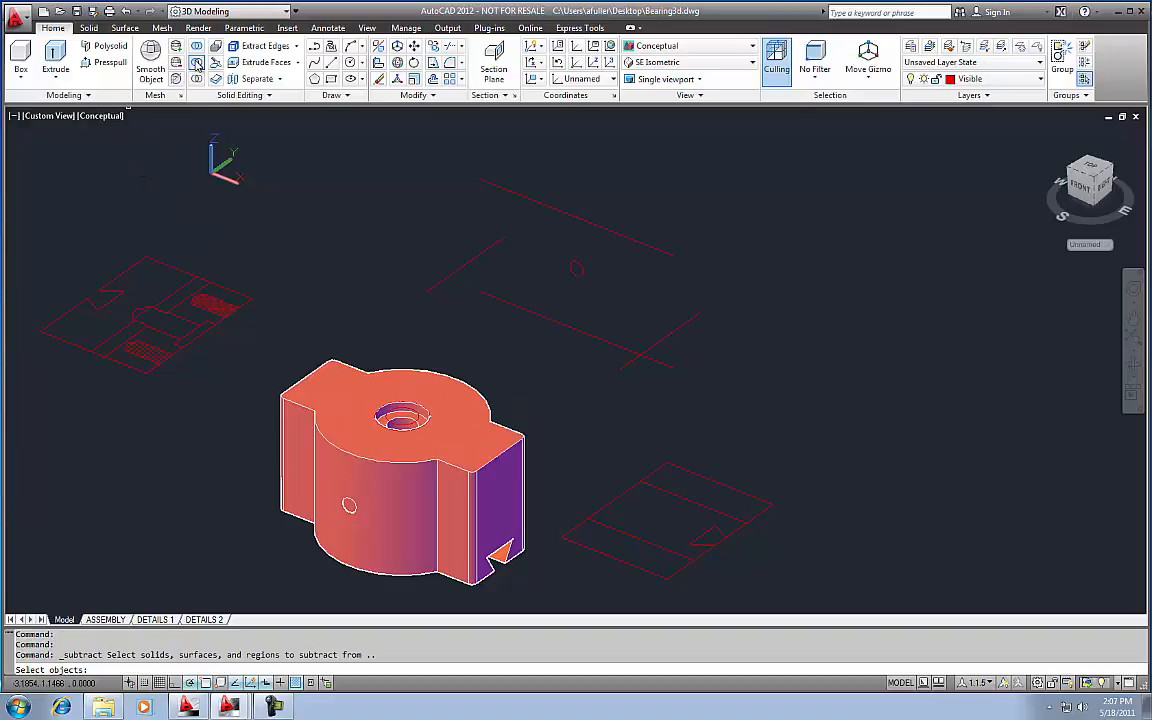
pyautogui.click(350, 443)
pyautogui.press('Return')
pyautogui.click(352, 506)
pyautogui.press('Return')
# Step: Presspull the elongated outline with angled corners, beside the view with four double circles, 2 upward into a solid
pyautogui.moveTo(373, 392); pyautogui.dragTo(460, 328, button='middle')
pyautogui.scroll(-4, 433, 323)
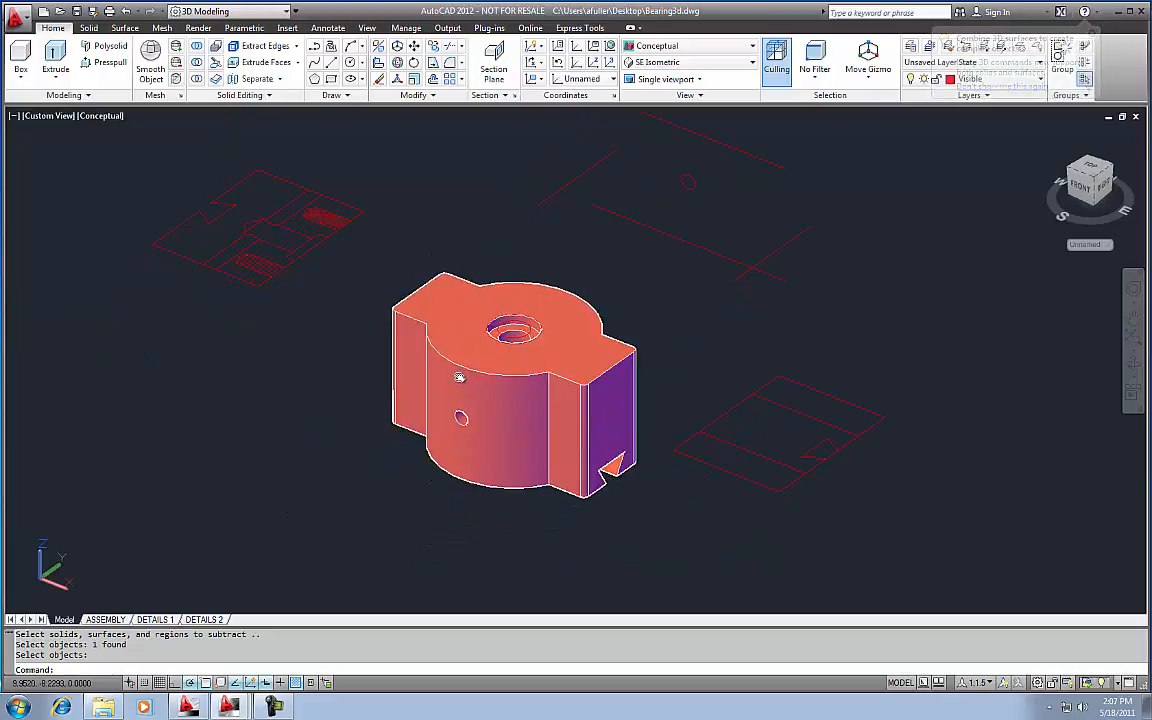
pyautogui.moveTo(401, 391); pyautogui.dragTo(647, 241, button='middle')
pyautogui.moveTo(180, 368); pyautogui.dragTo(445, 568, button='middle')
pyautogui.scroll(2, 405, 470)
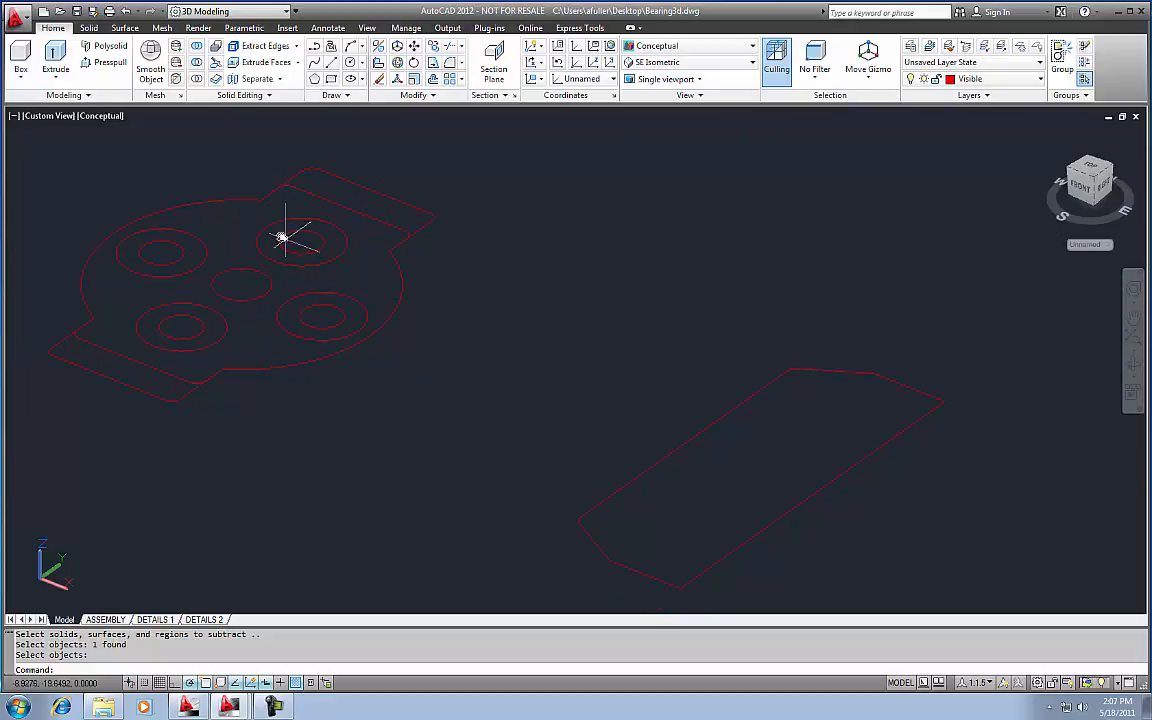
pyautogui.click(106, 64)
pyautogui.click(773, 459)
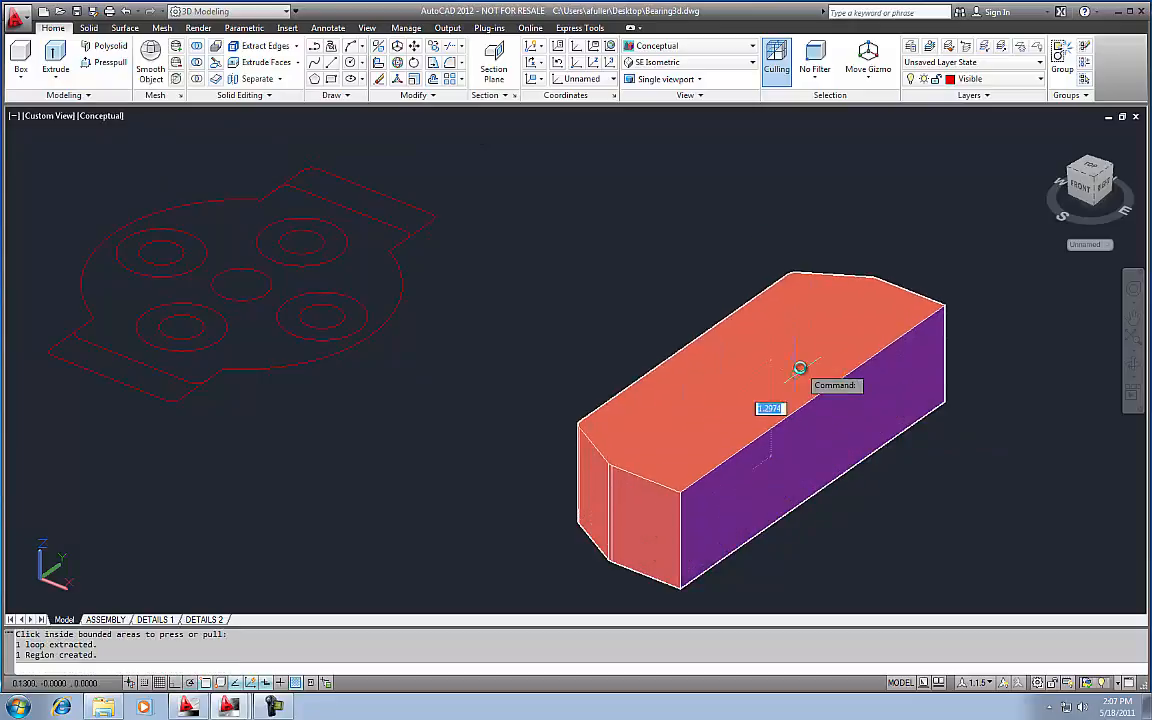
pyautogui.press('Return')
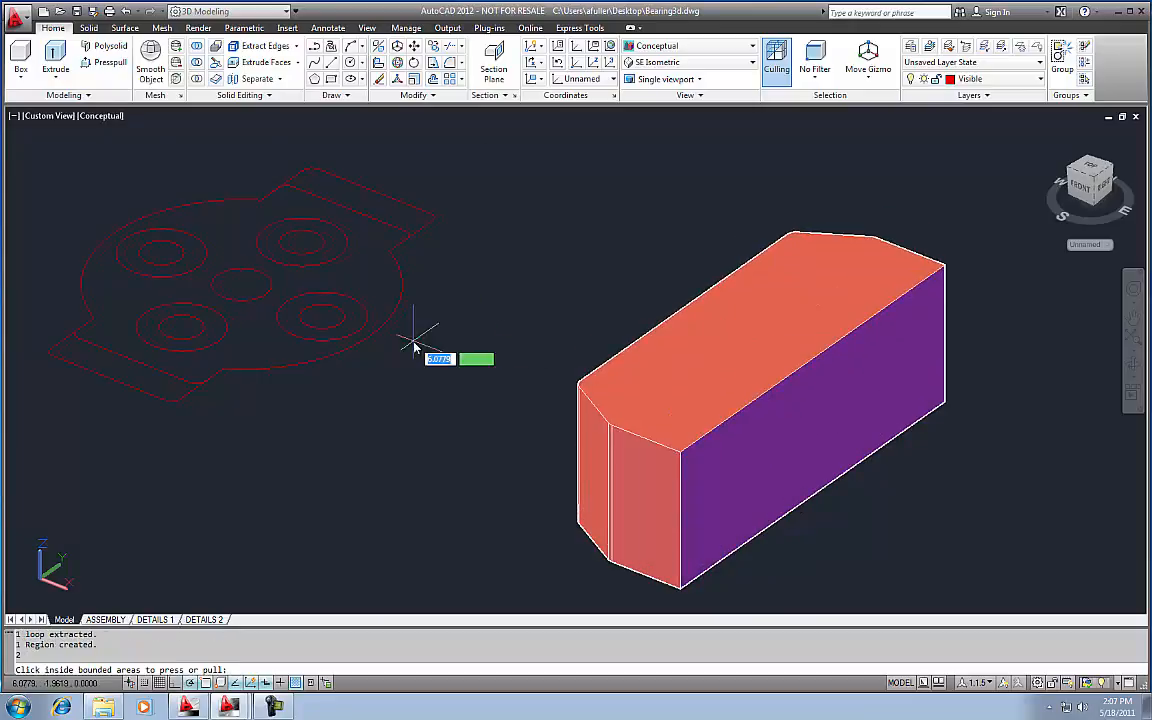
pyautogui.moveTo(411, 340); pyautogui.dragTo(445, 343, button='middle')
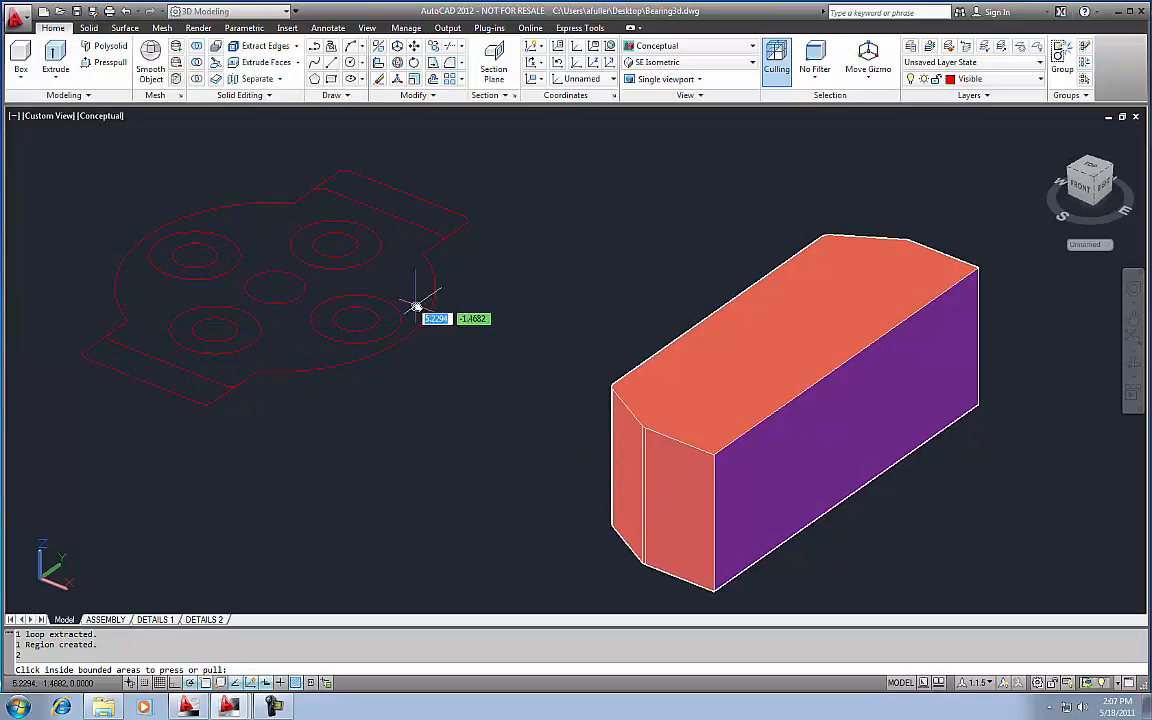
# Step: Create a cylinder centred on the middle circle of the four-double-circle view, out to the large outer arc, with a downward height of 2
pyautogui.click(24, 80)
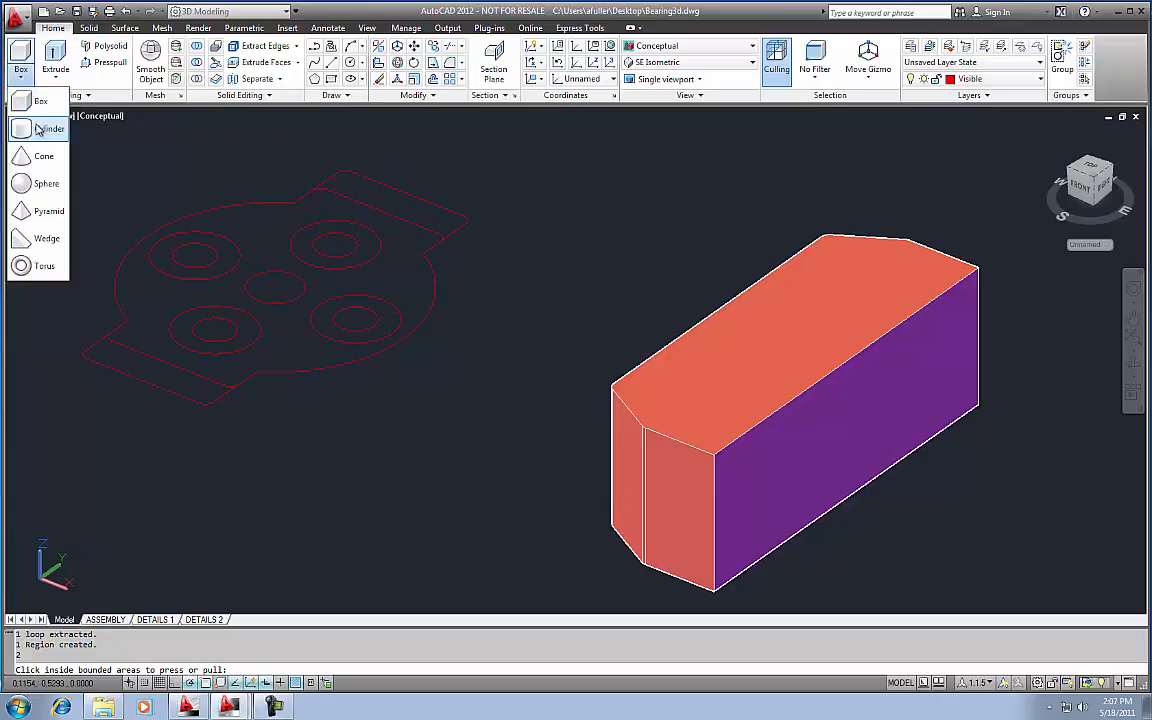
pyautogui.click(40, 123)
pyautogui.click(276, 291)
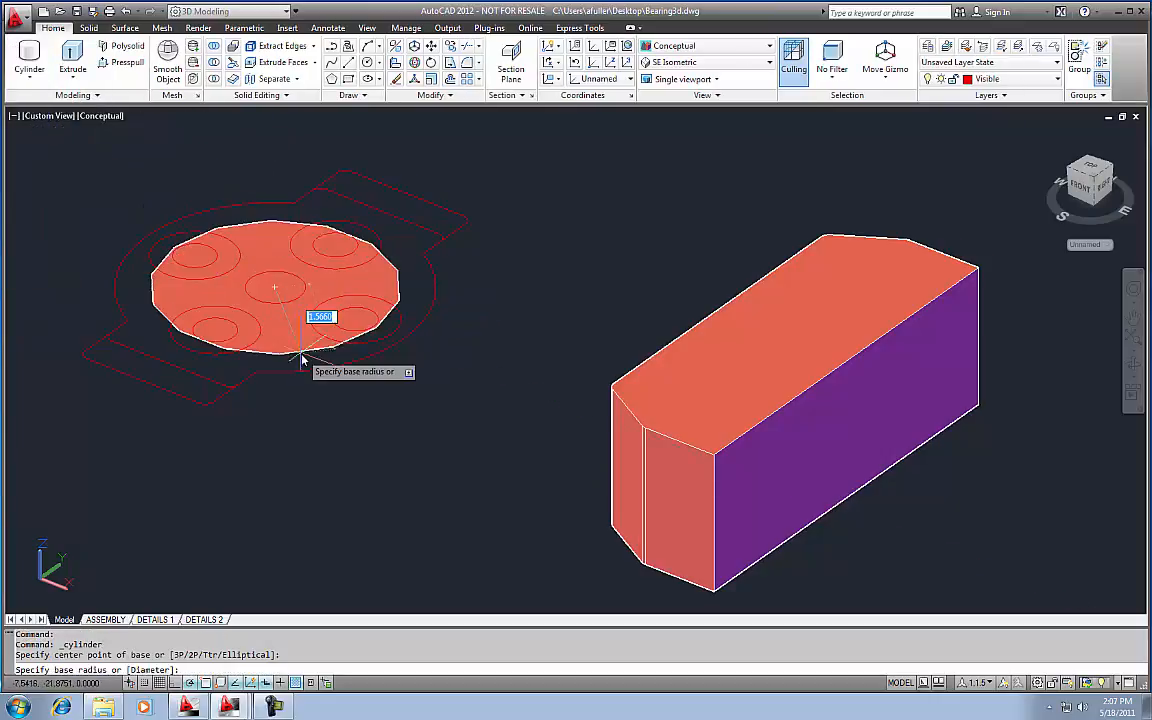
pyautogui.click(316, 369)
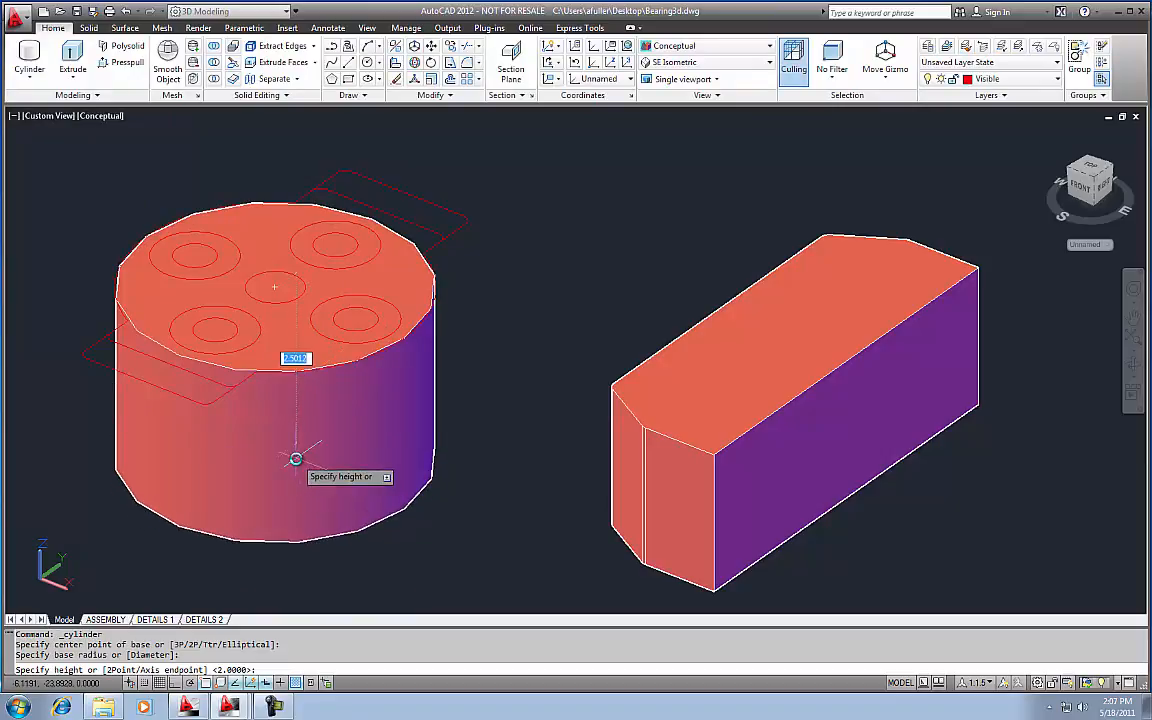
pyautogui.write('2')
pyautogui.press('Return')
pyautogui.moveTo(303, 452); pyautogui.dragTo(282, 430, button='middle')
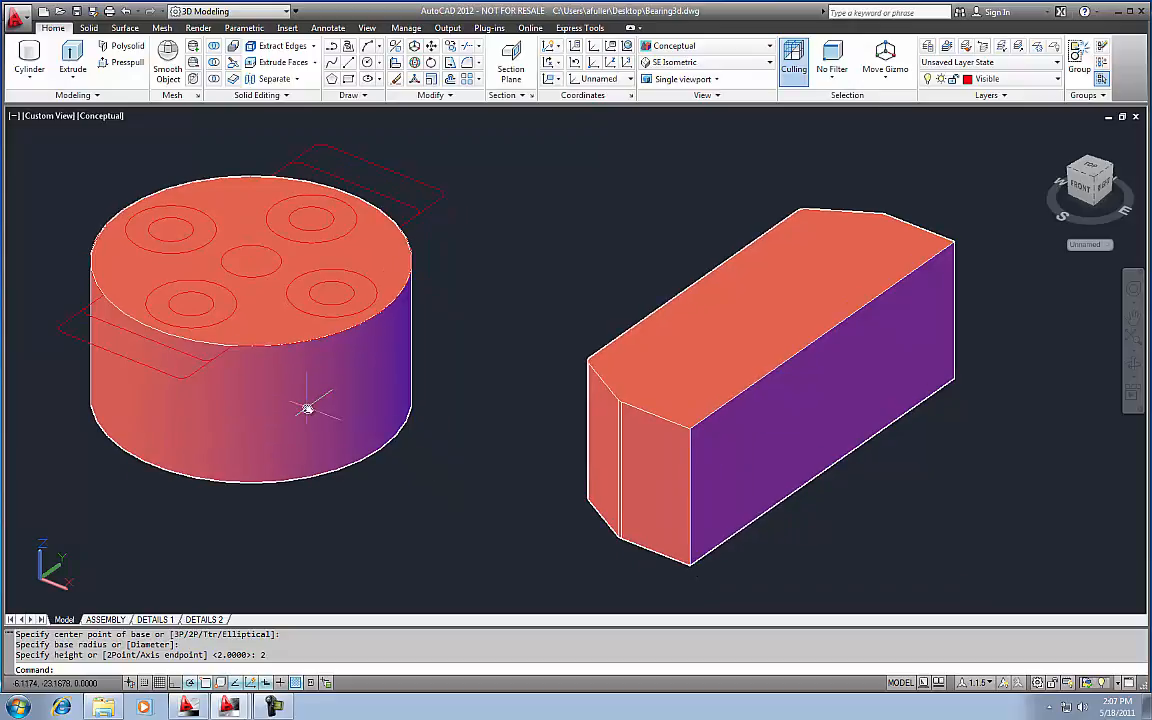
# Step: 3D-rotate the elongated angled-corner block -90 degrees about the Y axis
pyautogui.click(416, 66)
pyautogui.click(656, 350)
pyautogui.press('Return')
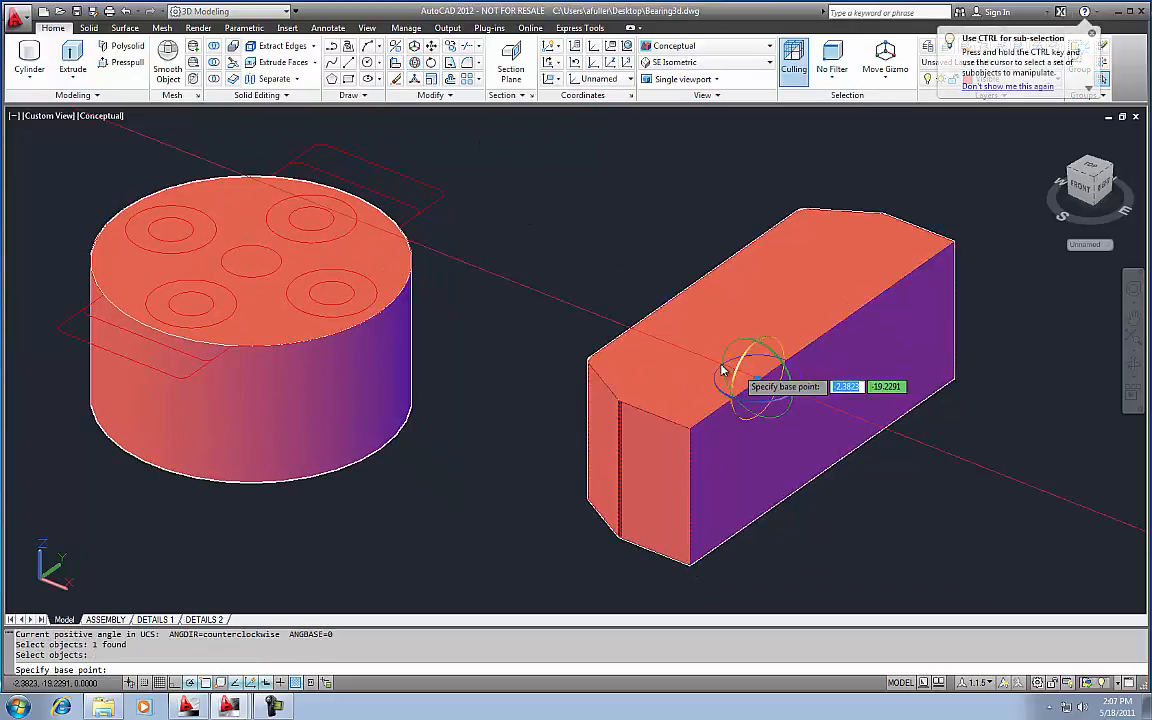
pyautogui.click(779, 361)
pyautogui.write('-9')
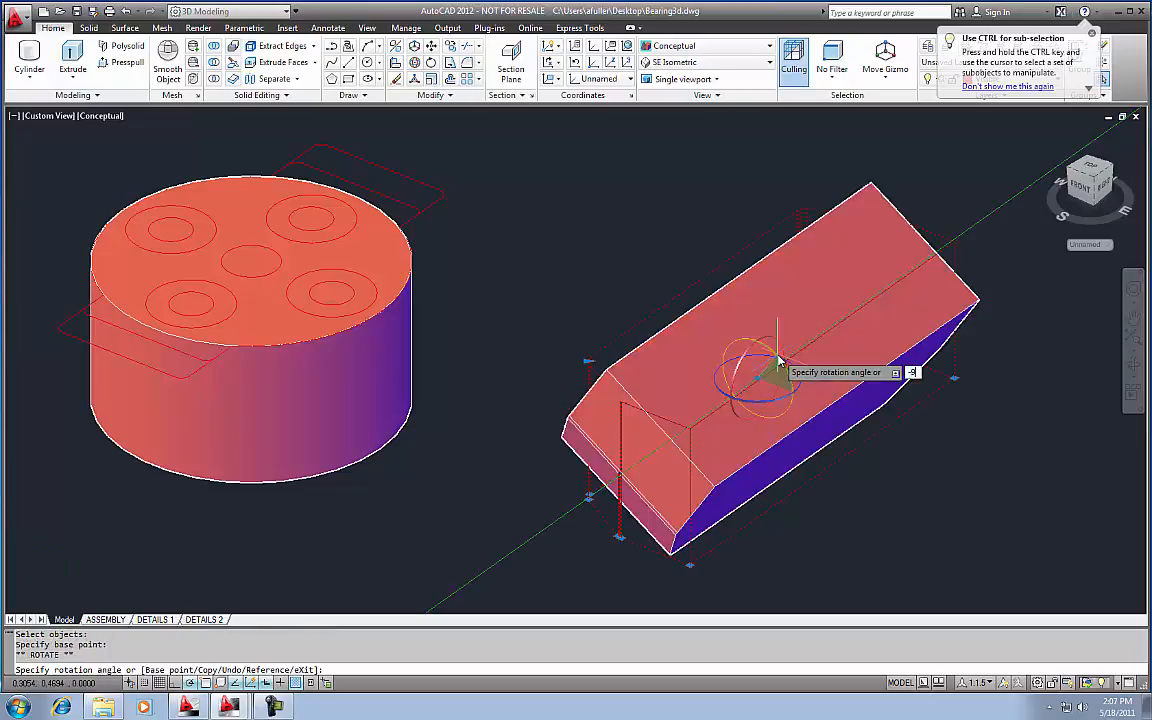
pyautogui.write('0')
pyautogui.press('Return')
pyautogui.press('Escape')
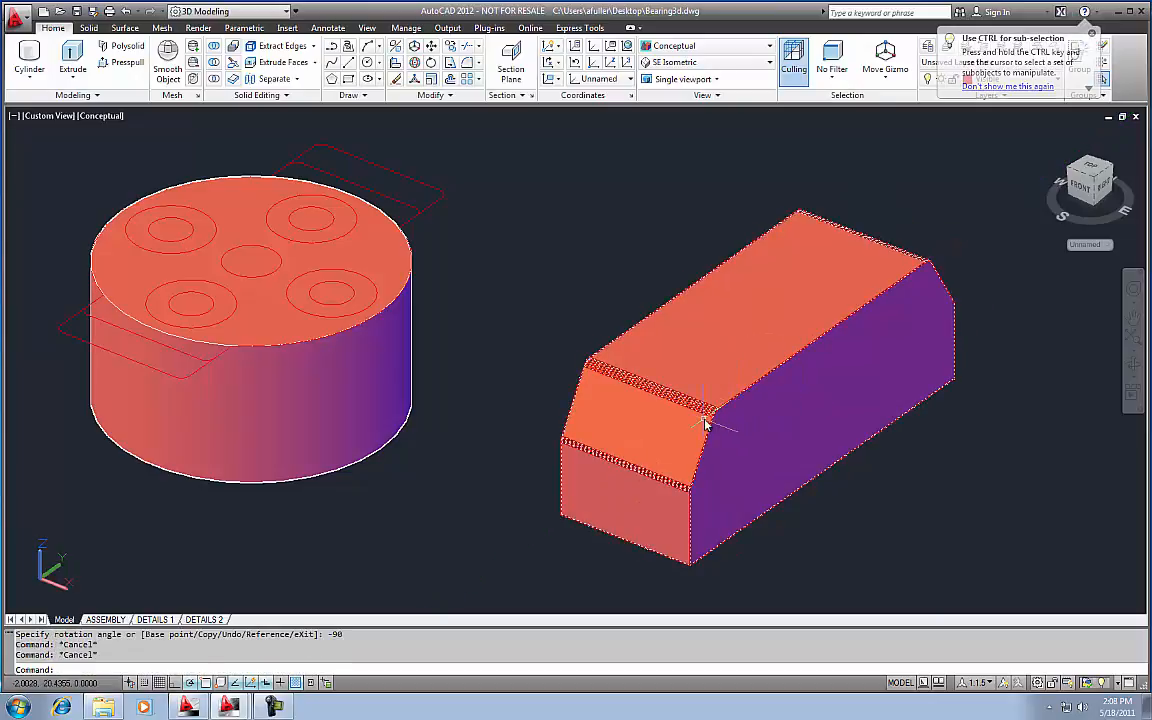
# Step: Move the elongated block from the point midway between its two long top edges to the centre of the cylinder's top face
pyautogui.write('m')
pyautogui.press('Return')
pyautogui.click(750, 448)
pyautogui.press('Return')
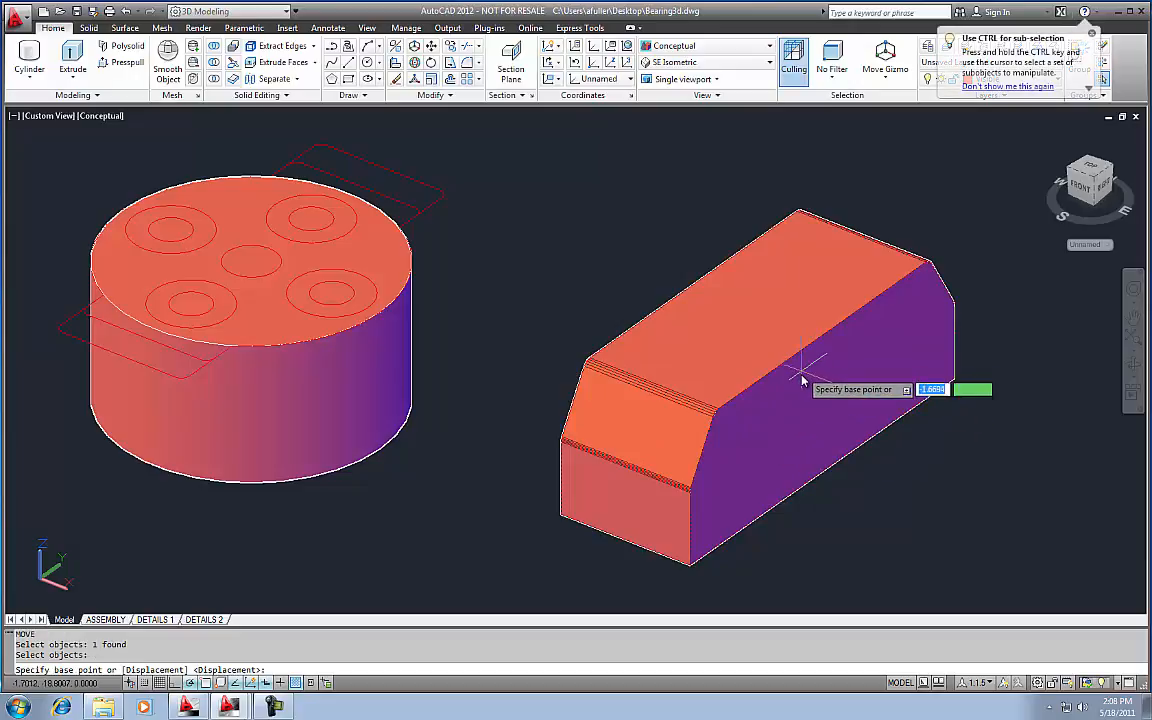
pyautogui.keyDown('shift'); pyautogui.rightClick(806, 349); pyautogui.keyUp('shift')
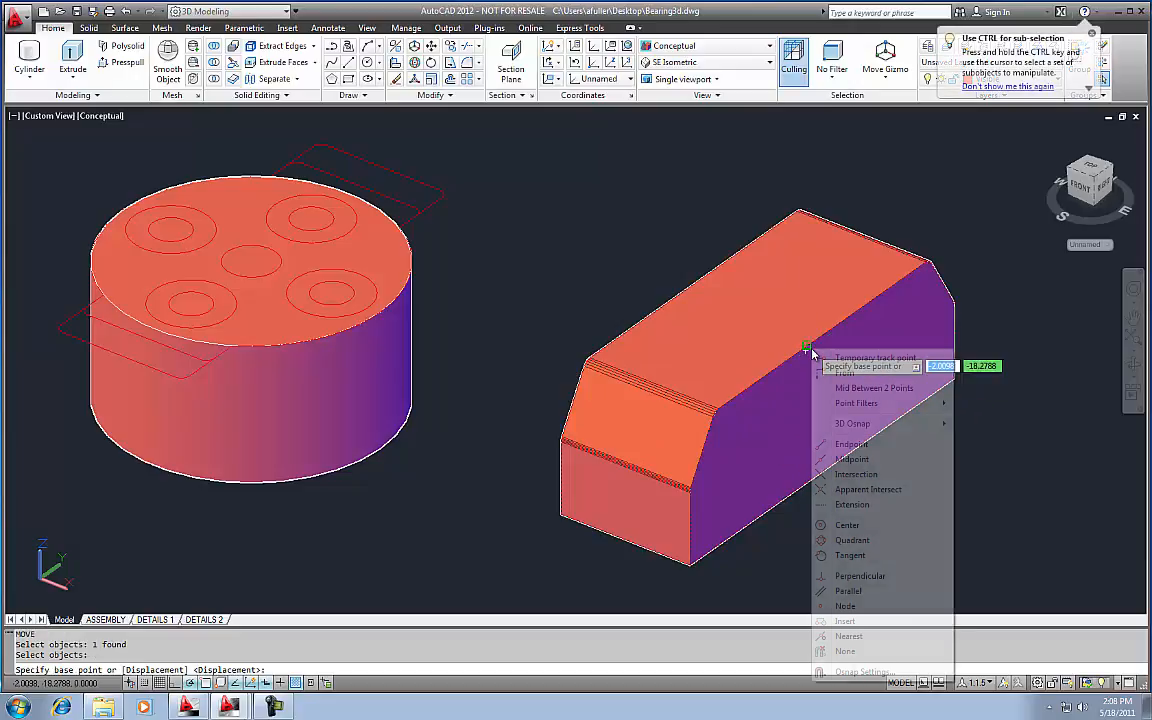
pyautogui.click(848, 390)
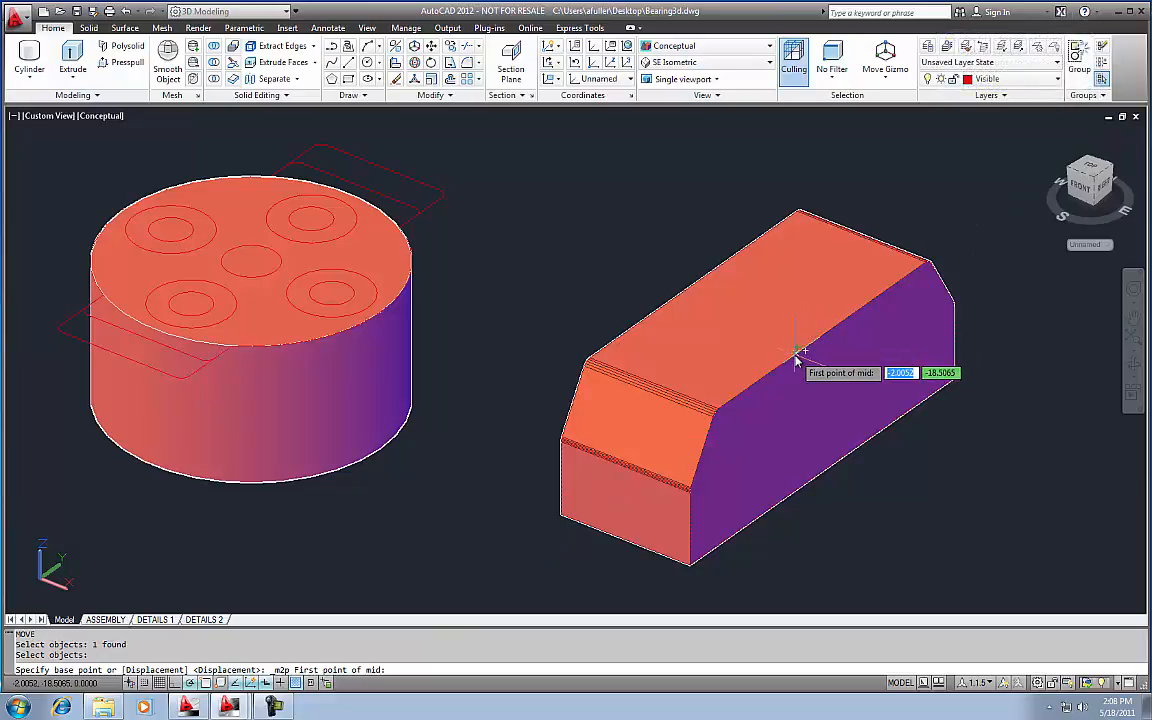
pyautogui.click(692, 293)
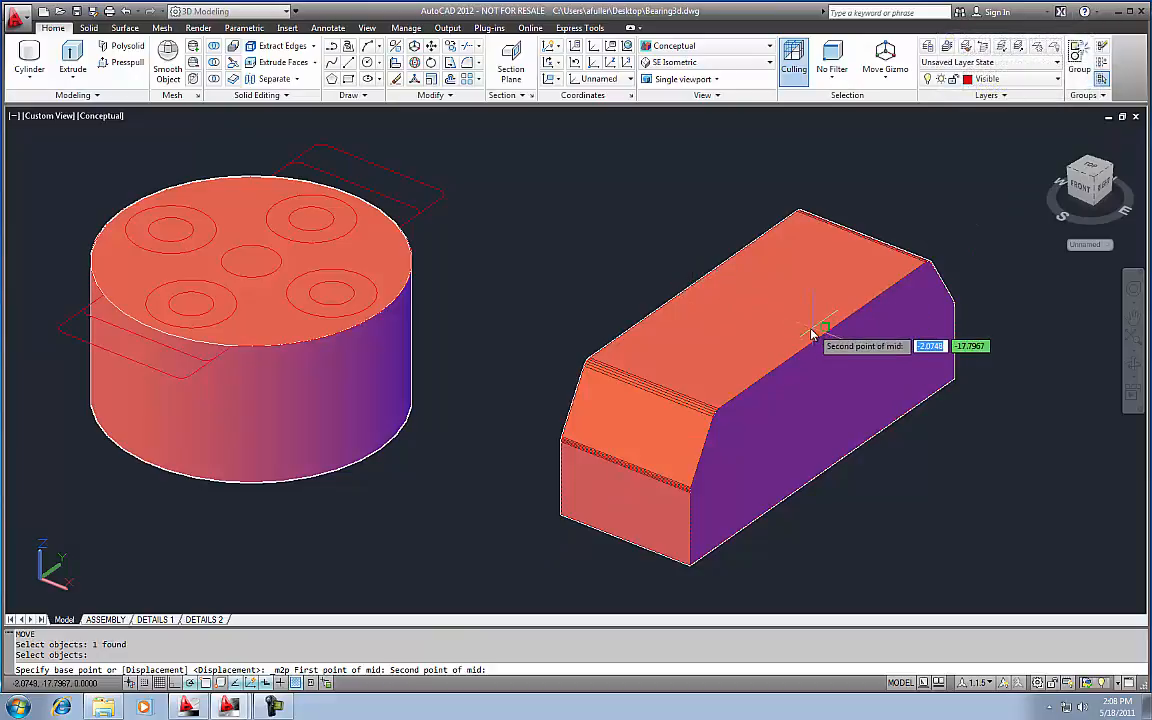
pyautogui.click(818, 340)
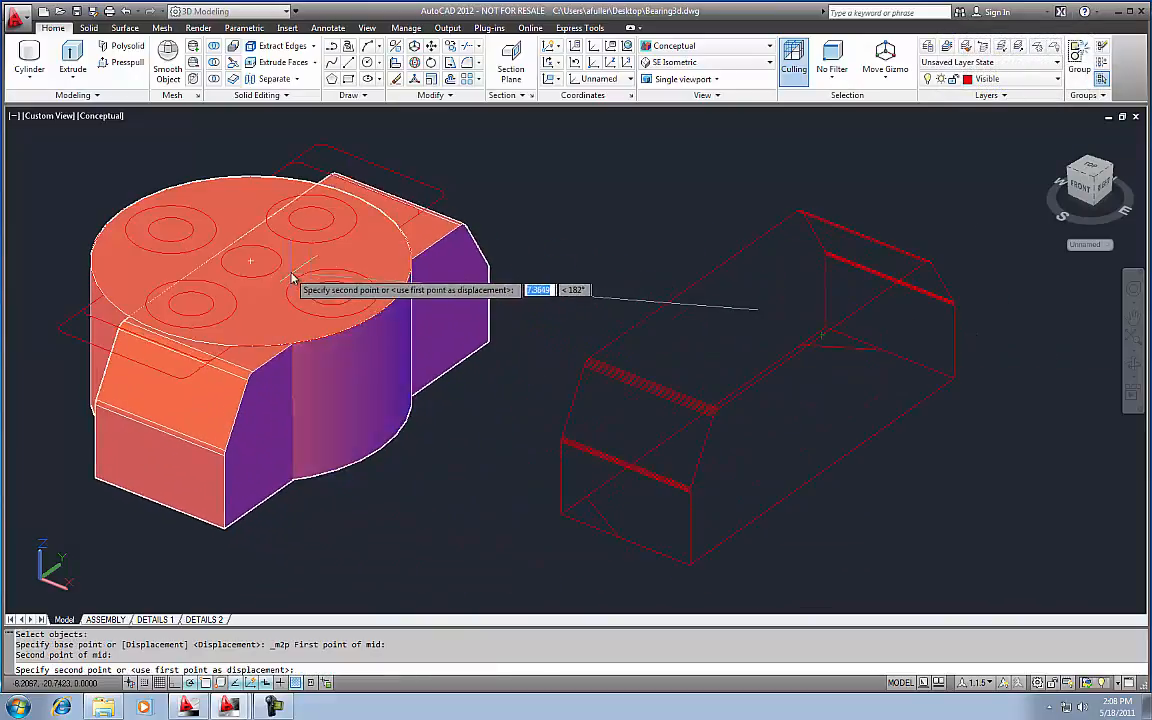
pyautogui.click(250, 263)
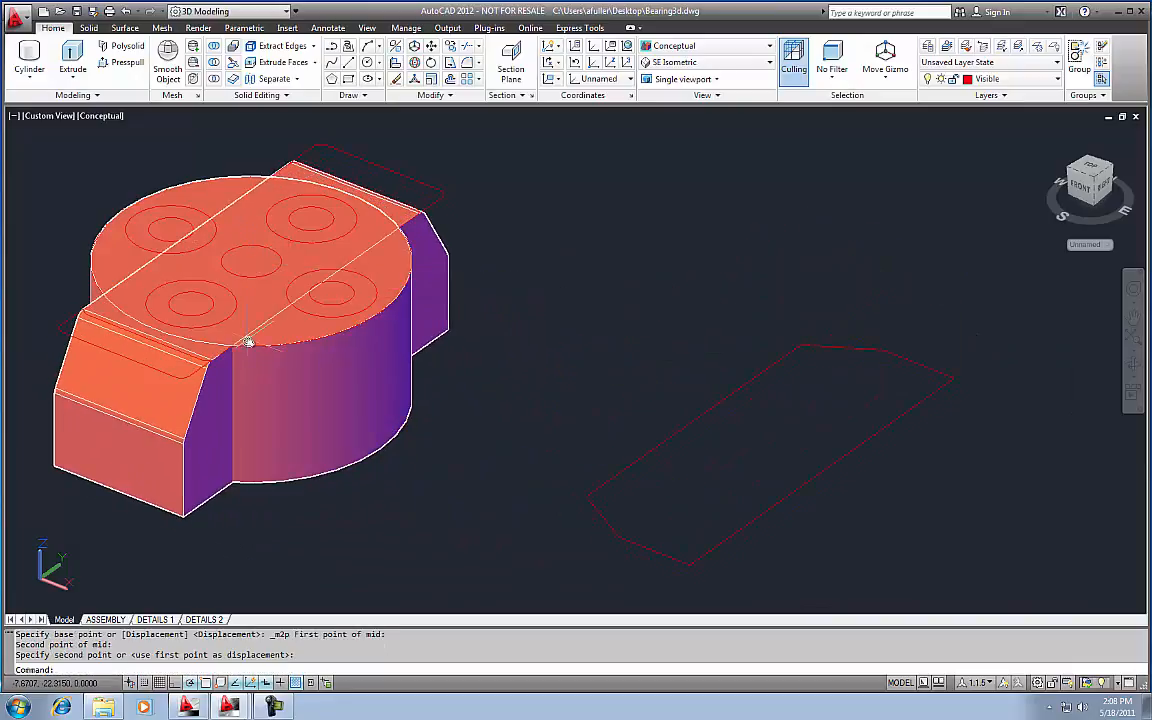
# Step: Union the elongated block and the cylinder into one solid
pyautogui.moveTo(249, 339); pyautogui.dragTo(273, 371, button='middle')
pyautogui.press('Escape')
pyautogui.press('Escape')
pyautogui.click(215, 52)
pyautogui.click(450, 292)
pyautogui.click(408, 410)
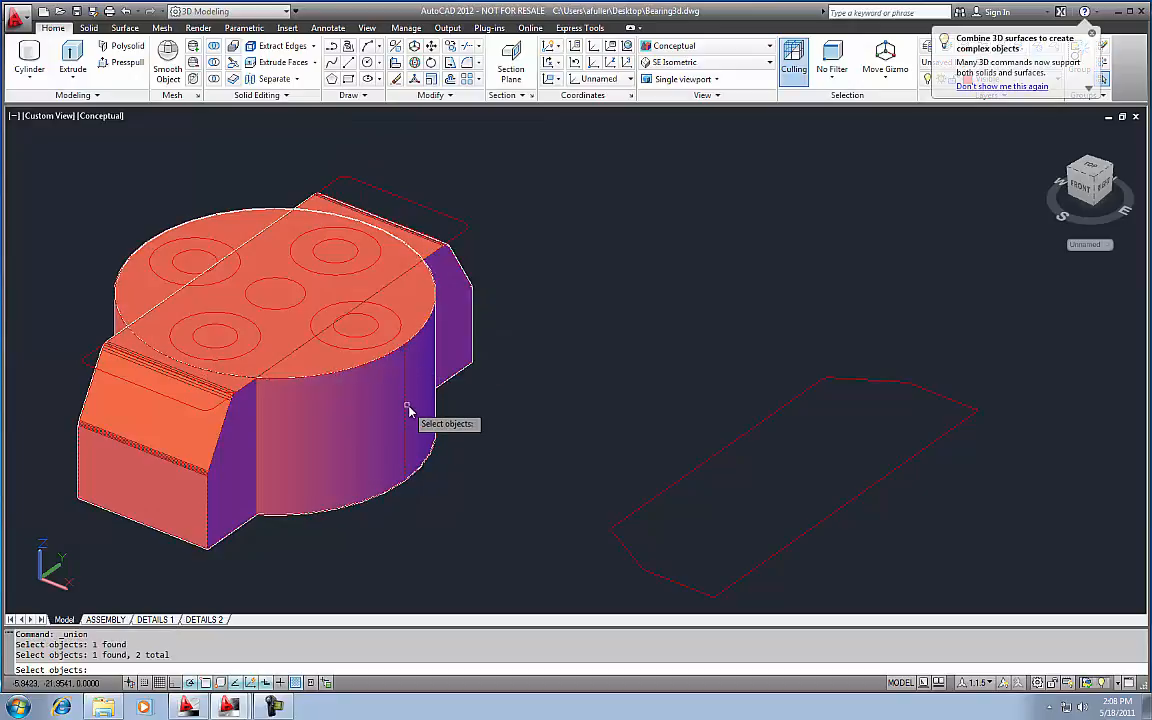
pyautogui.press('Return')
# Step: Presspull the four small inner circles and the central circle down through the solid to cut five through holes
pyautogui.moveTo(522, 347); pyautogui.dragTo(617, 329, button='middle')
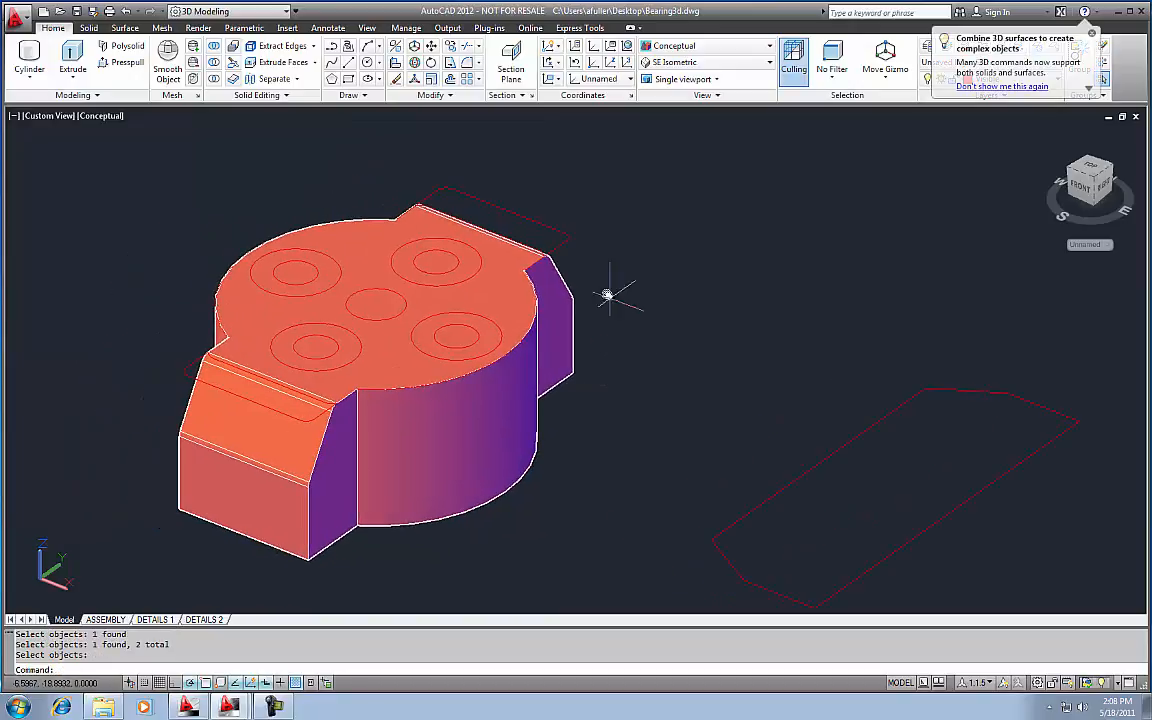
pyautogui.moveTo(297, 270); pyautogui.dragTo(281, 241, button='middle')
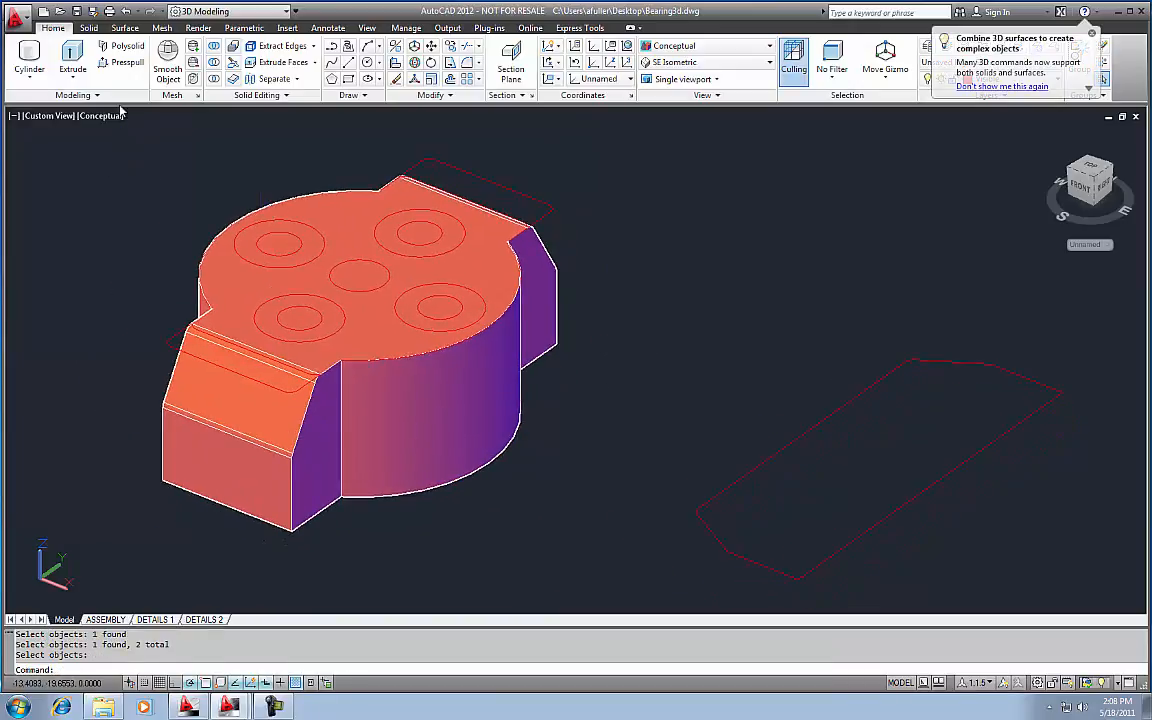
pyautogui.click(128, 63)
pyautogui.click(418, 236)
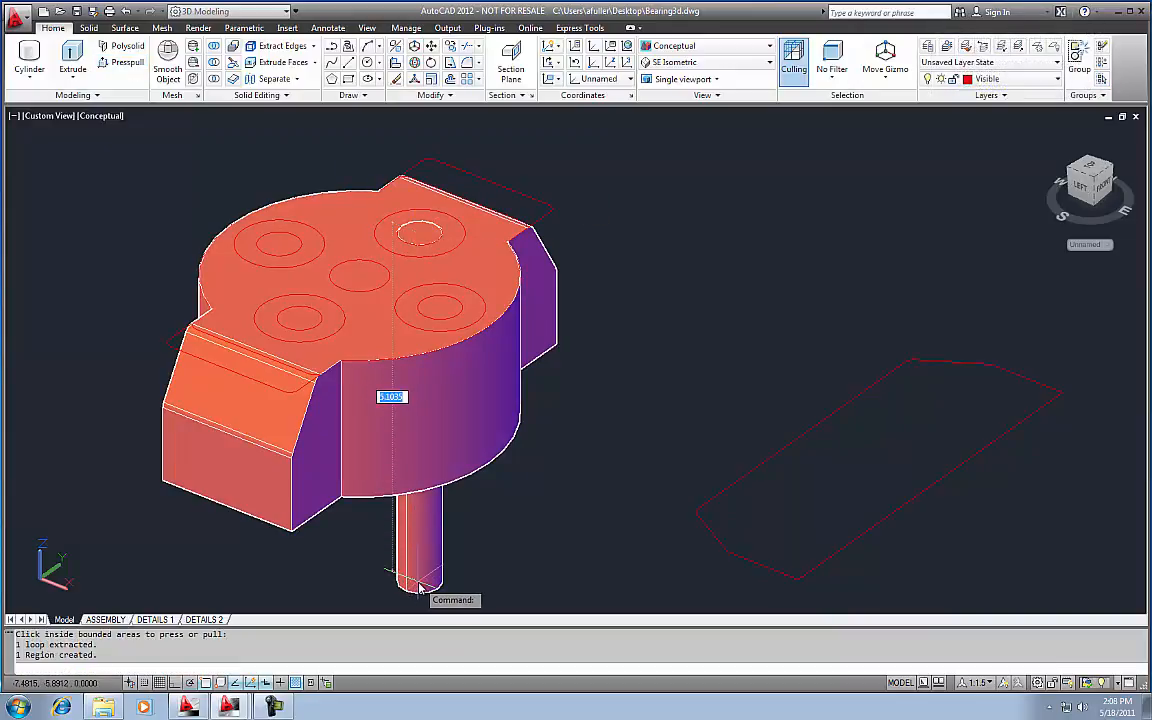
pyautogui.click(417, 581)
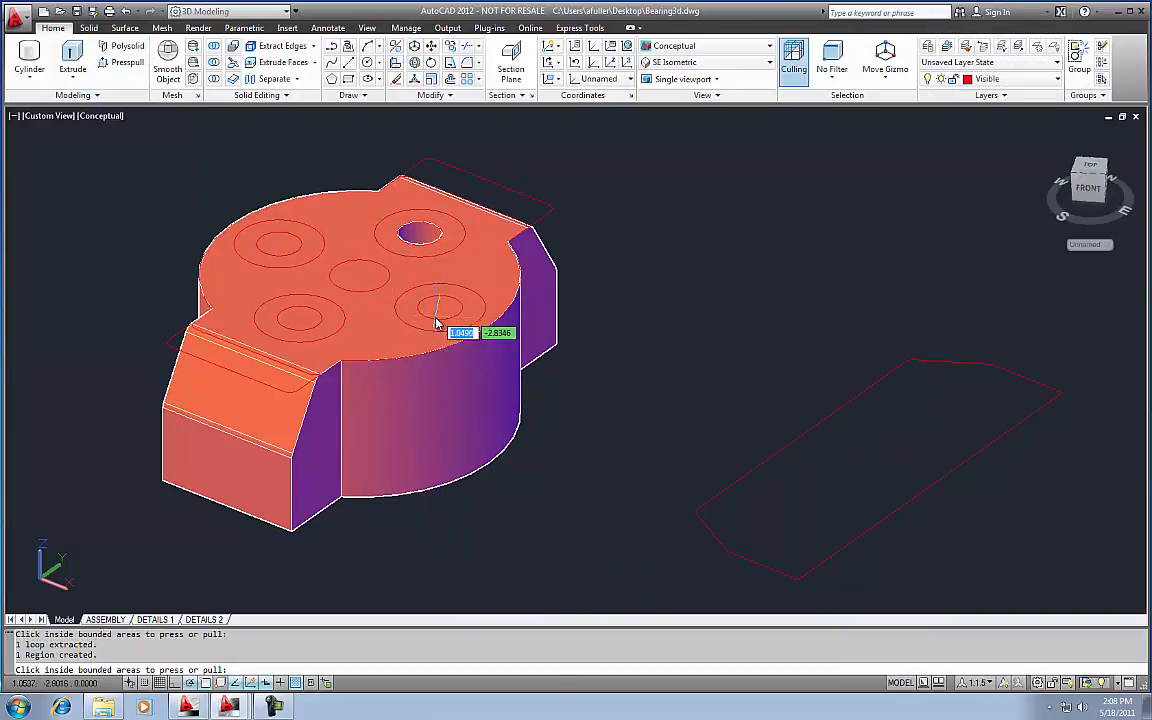
pyautogui.click(447, 565)
pyautogui.click(302, 320)
pyautogui.click(309, 586)
pyautogui.click(278, 250)
pyautogui.click(309, 600)
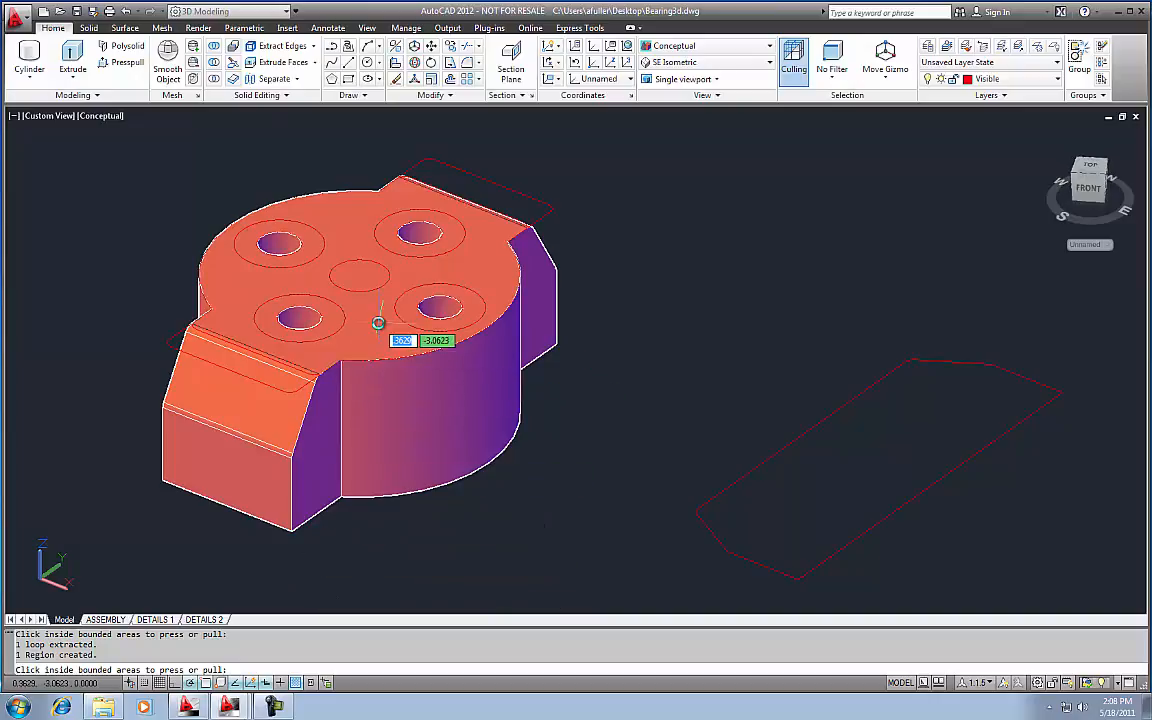
pyautogui.click(361, 273)
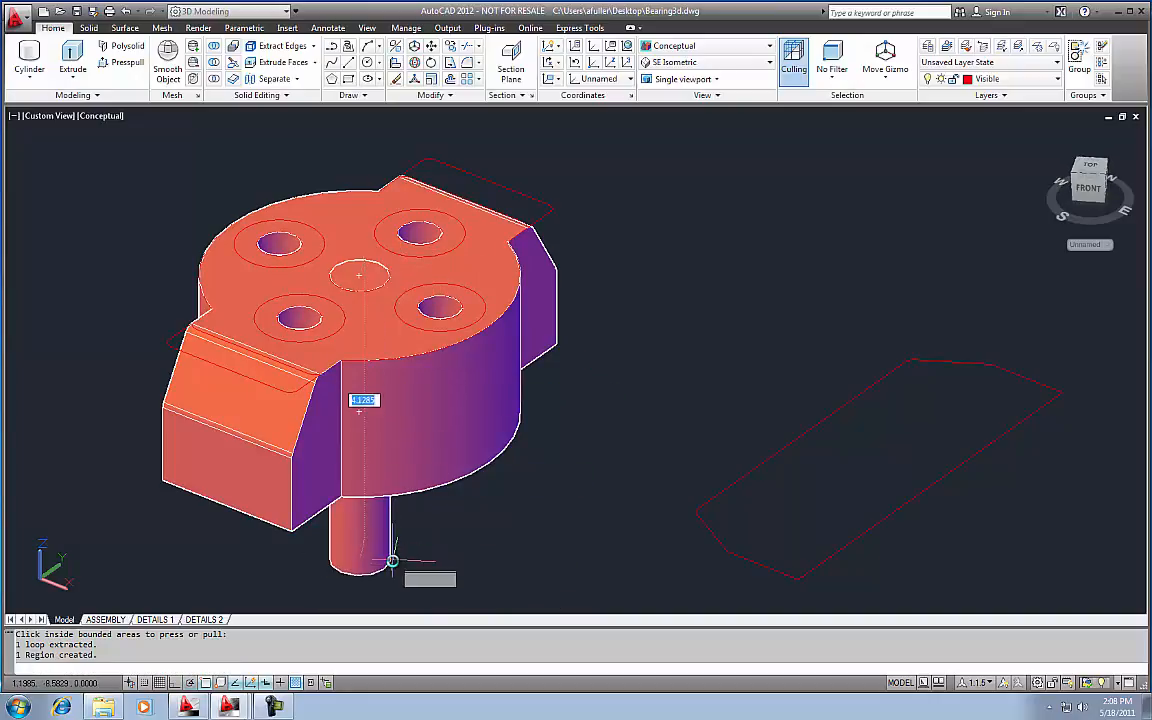
pyautogui.click(391, 550)
# Step: Counterbore the back-right, front-right and front-left holes by presspulling the rings around them .1 downward
pyautogui.click(435, 250)
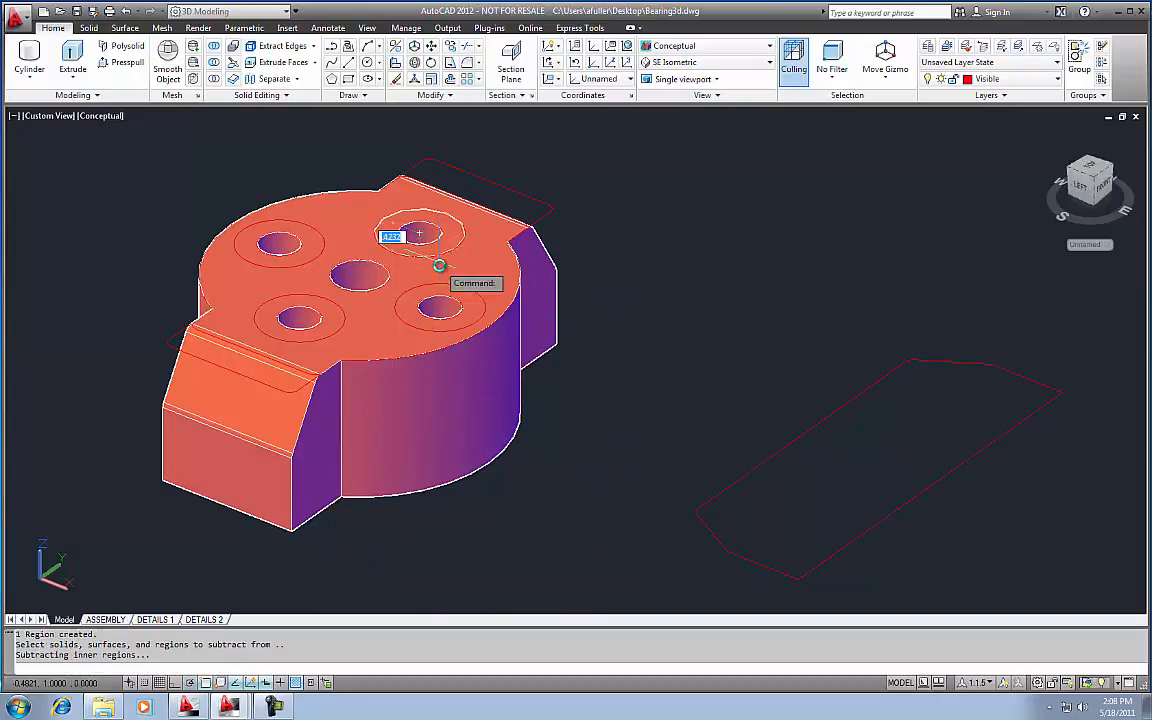
pyautogui.click(485, 561)
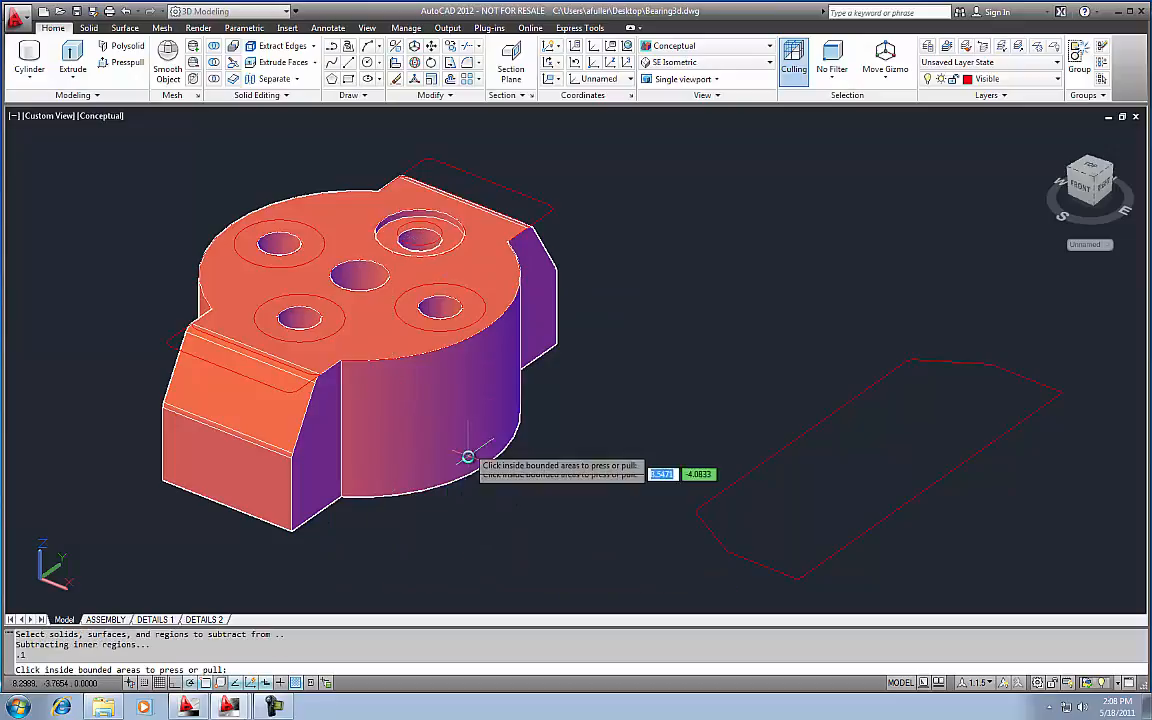
pyautogui.click(465, 316)
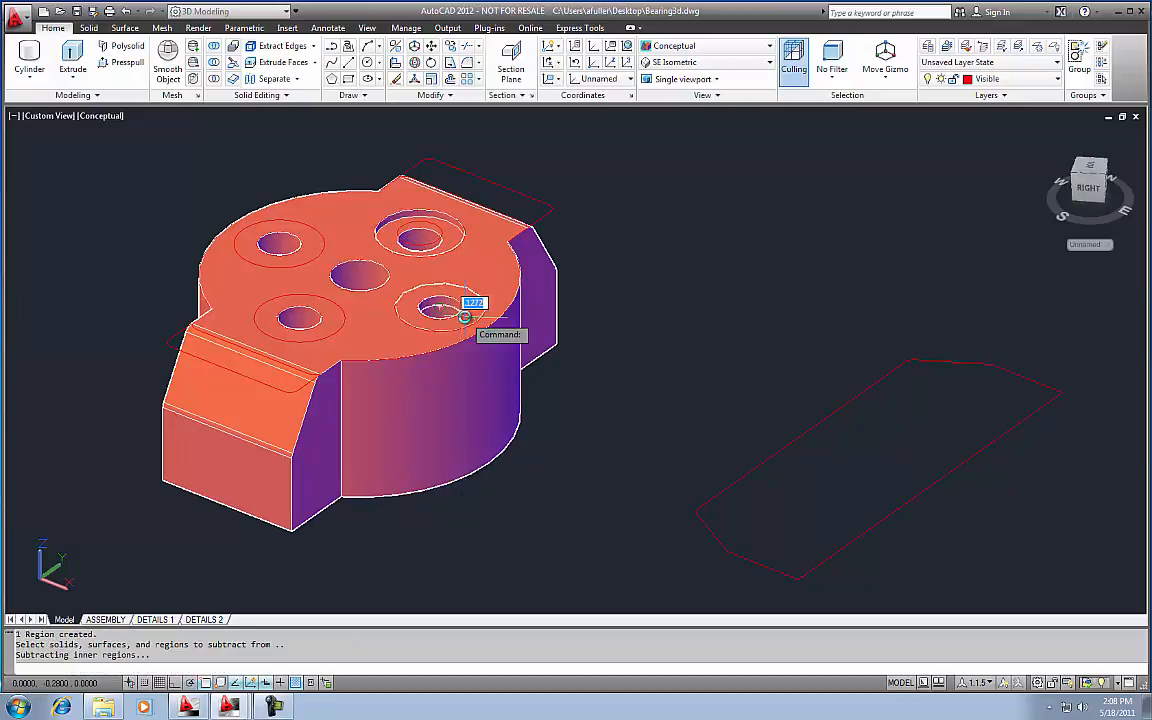
pyautogui.click(476, 556)
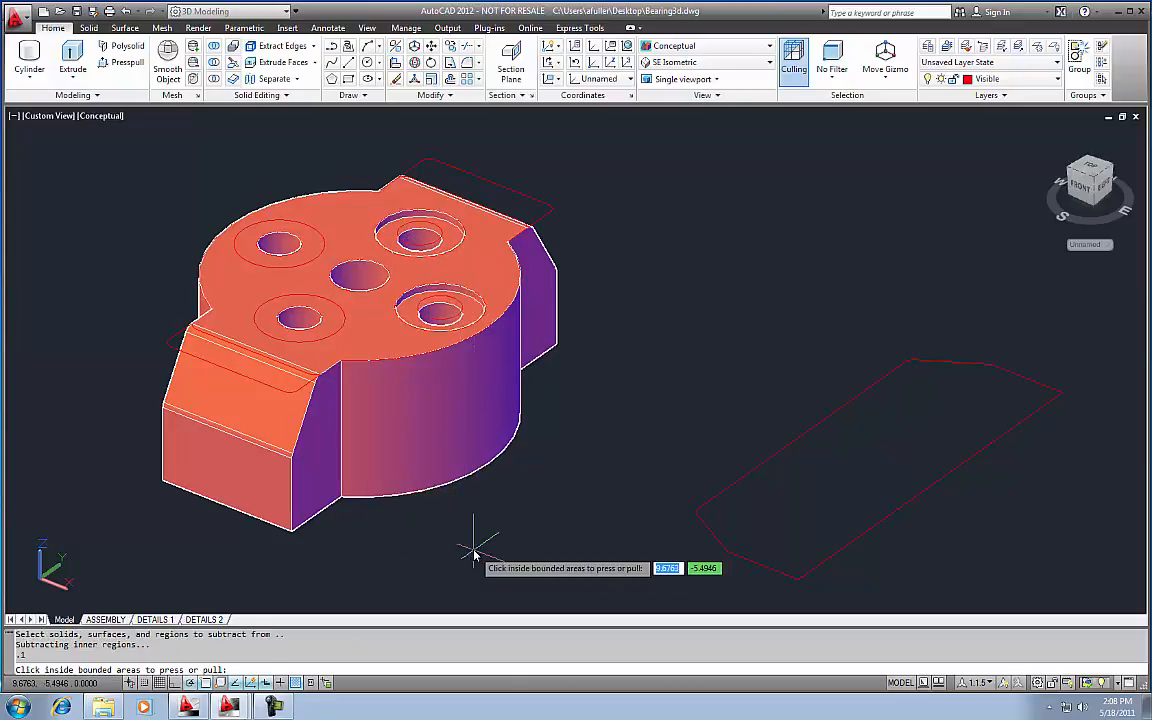
pyautogui.click(320, 340)
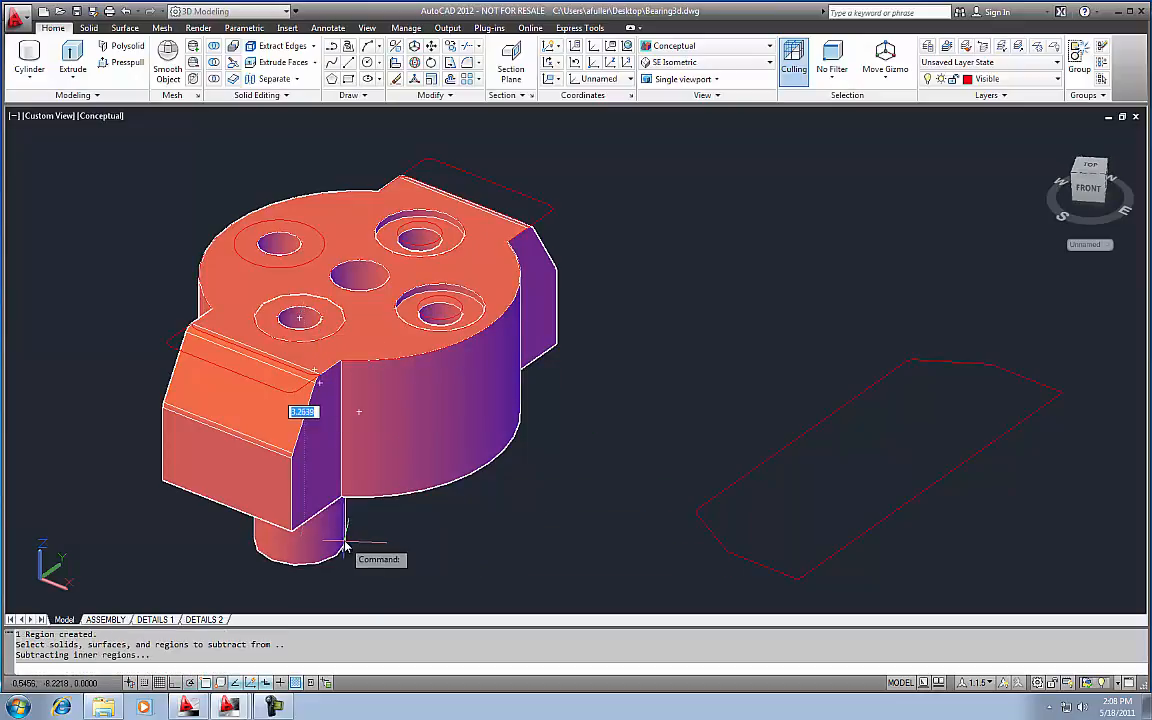
pyautogui.click(343, 544)
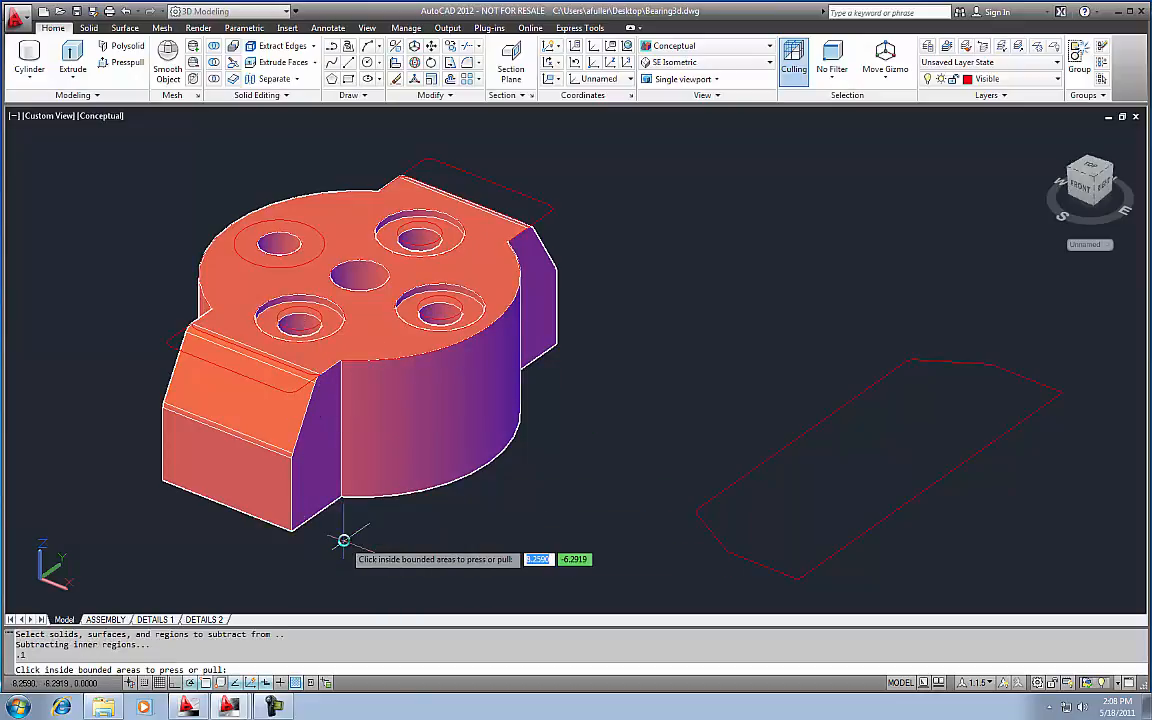
# Step: Try to counterbore the back-left hole by presspulling its surrounding ring .1 downward
pyautogui.click(314, 242)
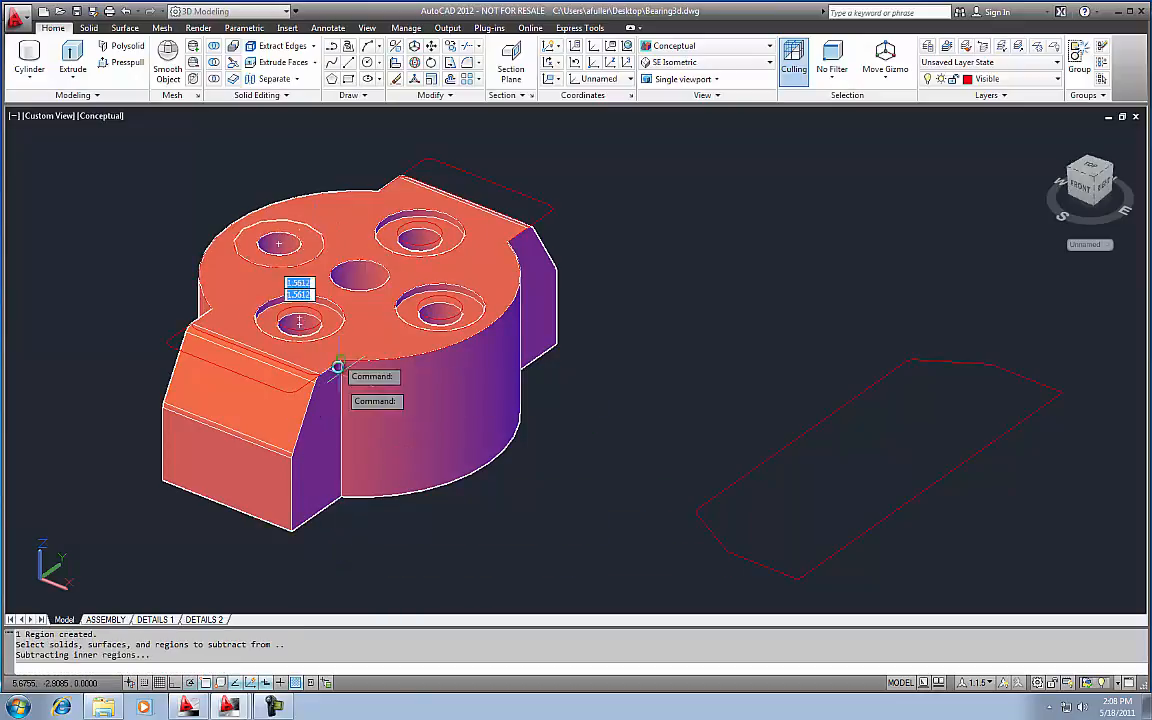
pyautogui.click(364, 590)
pyautogui.write('u')
pyautogui.press('Return')
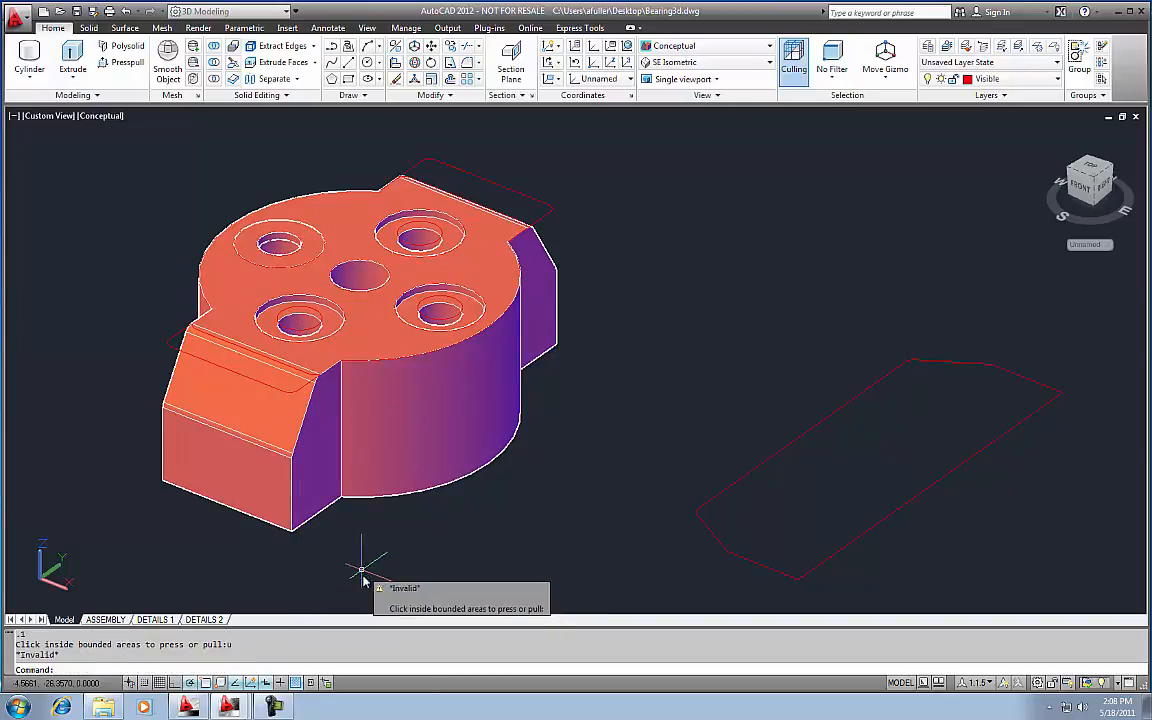
pyautogui.click(312, 340)
pyautogui.press('Escape')
pyautogui.press('Escape')
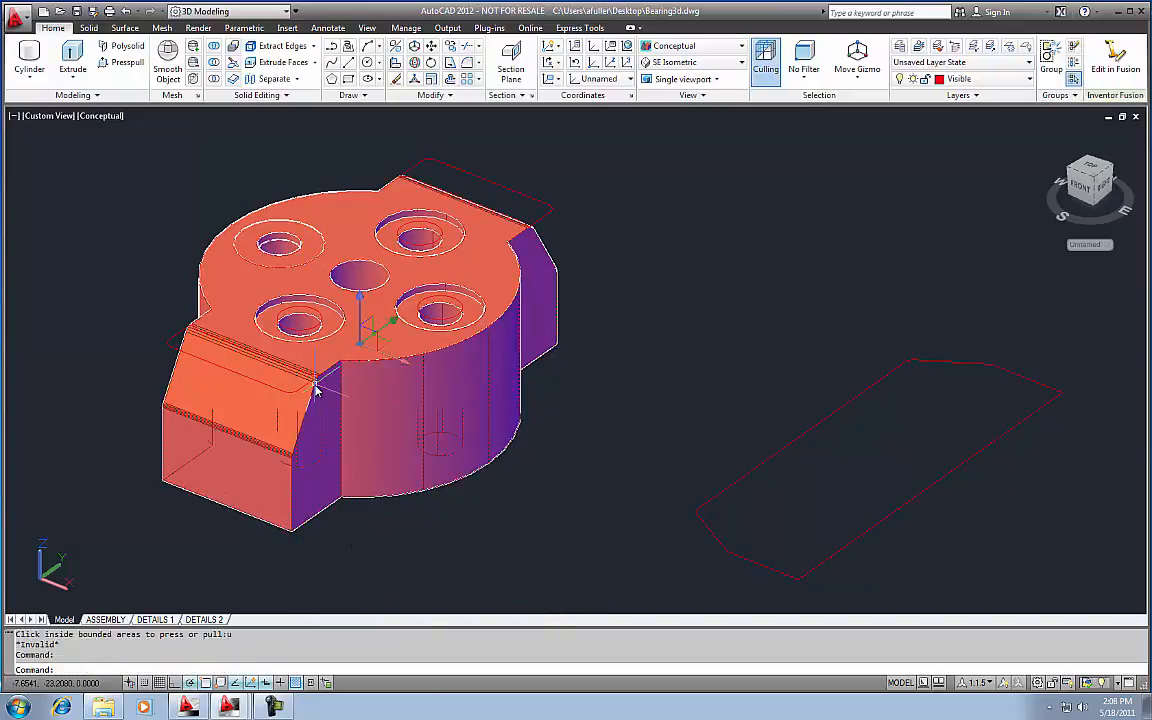
# Step: Presspull the ring around the back-left hole .1 downward again
pyautogui.click(127, 63)
pyautogui.click(282, 247)
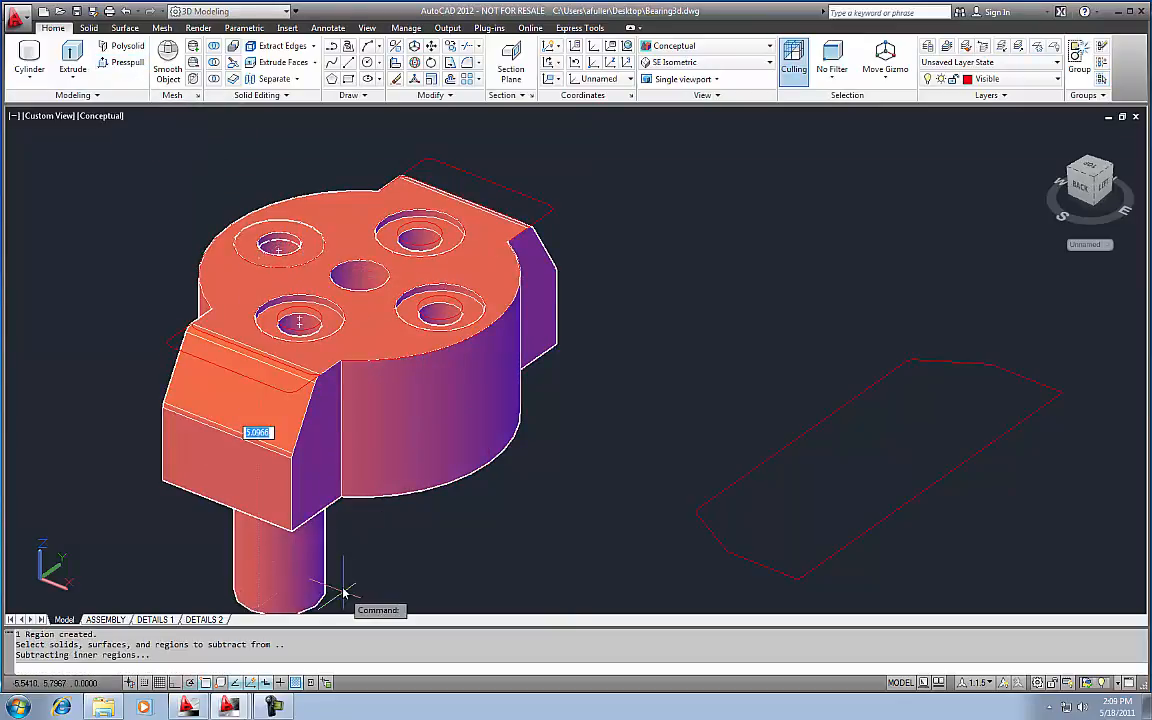
pyautogui.press('Escape')
pyautogui.press('Escape')
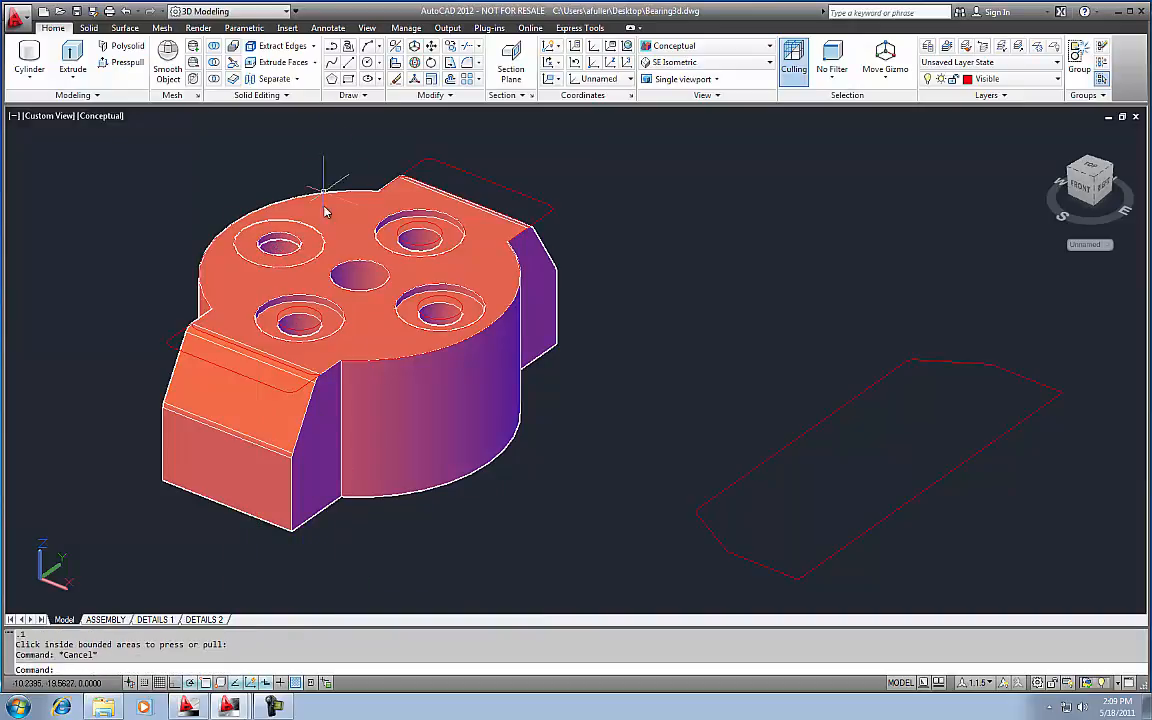
# Step: Erase the stray ring-shaped solid filling the back-left hole's counterbore
pyautogui.click(305, 247)
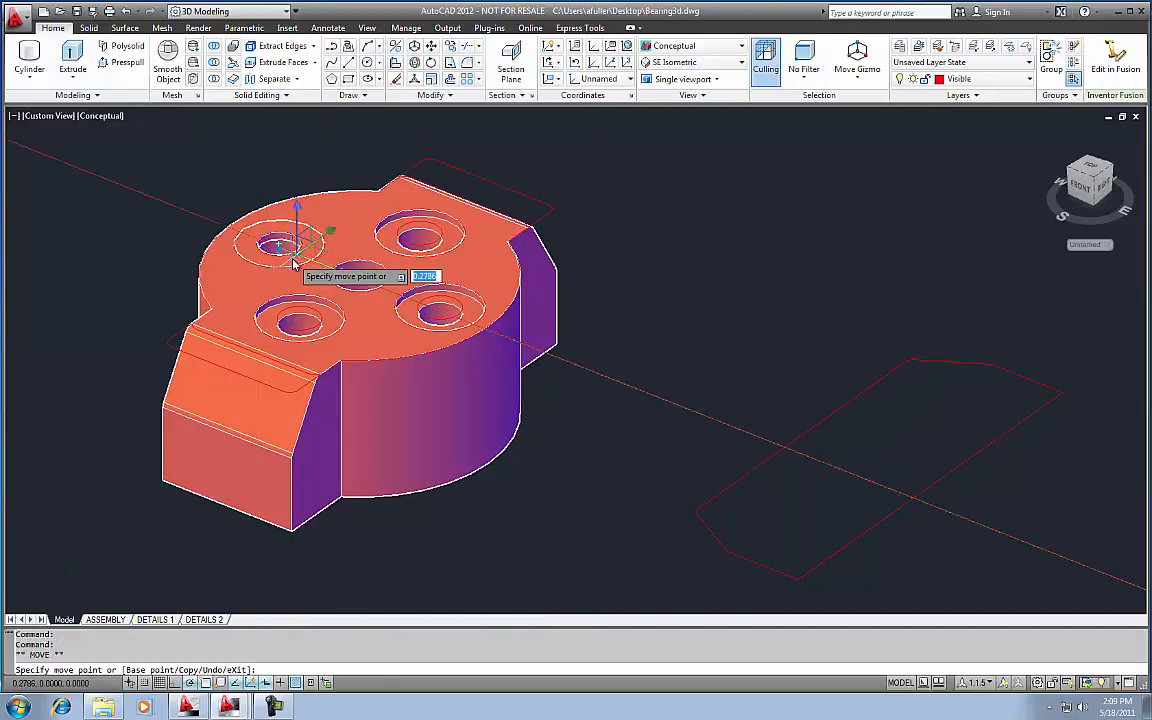
pyautogui.press('Escape')
pyautogui.press('Escape')
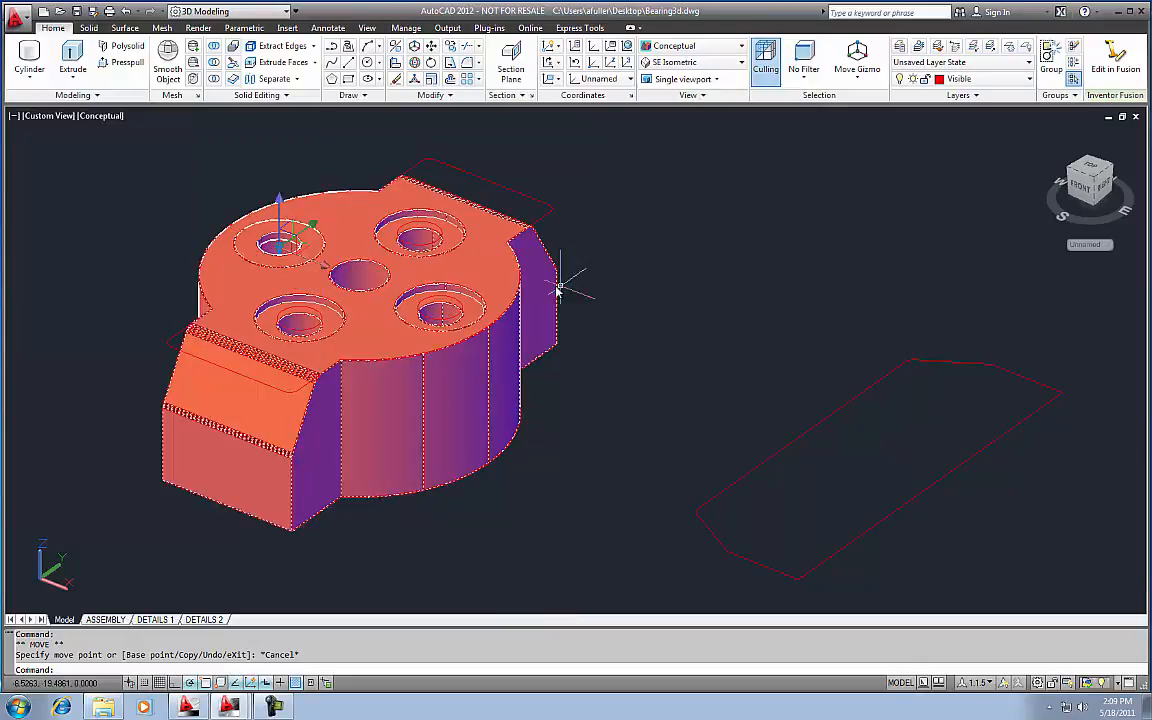
pyautogui.press('Delete')
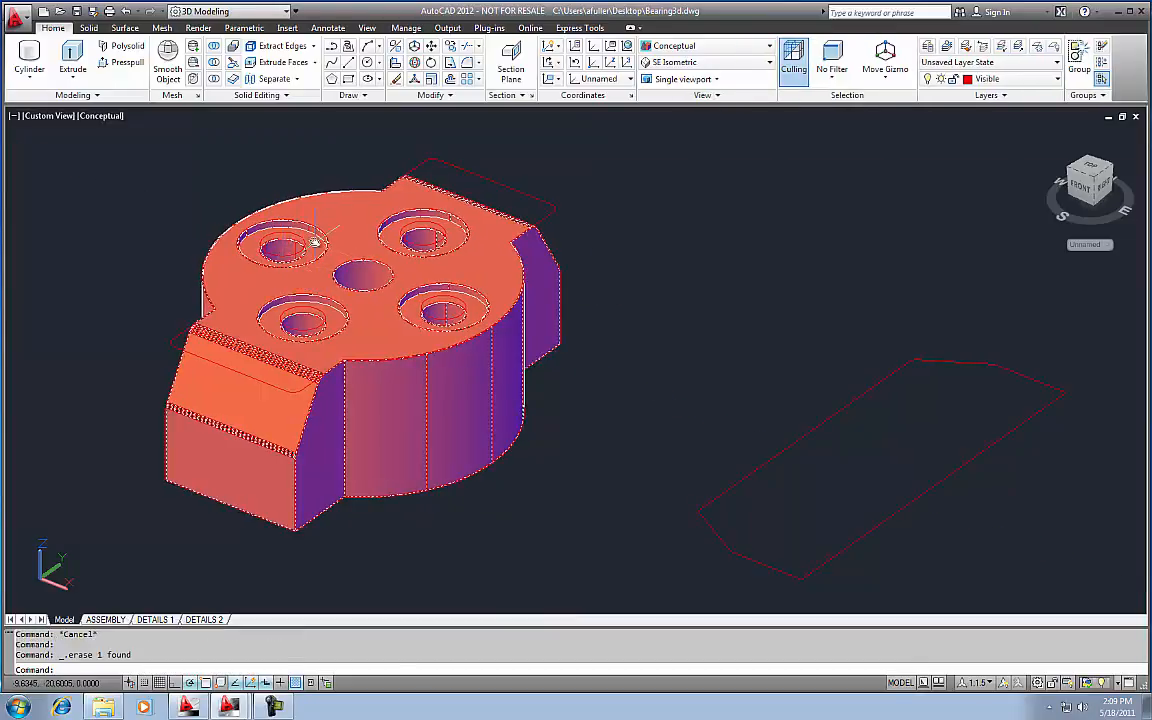
pyautogui.scroll(3, 291, 232)
pyautogui.scroll(-1, 307, 263)
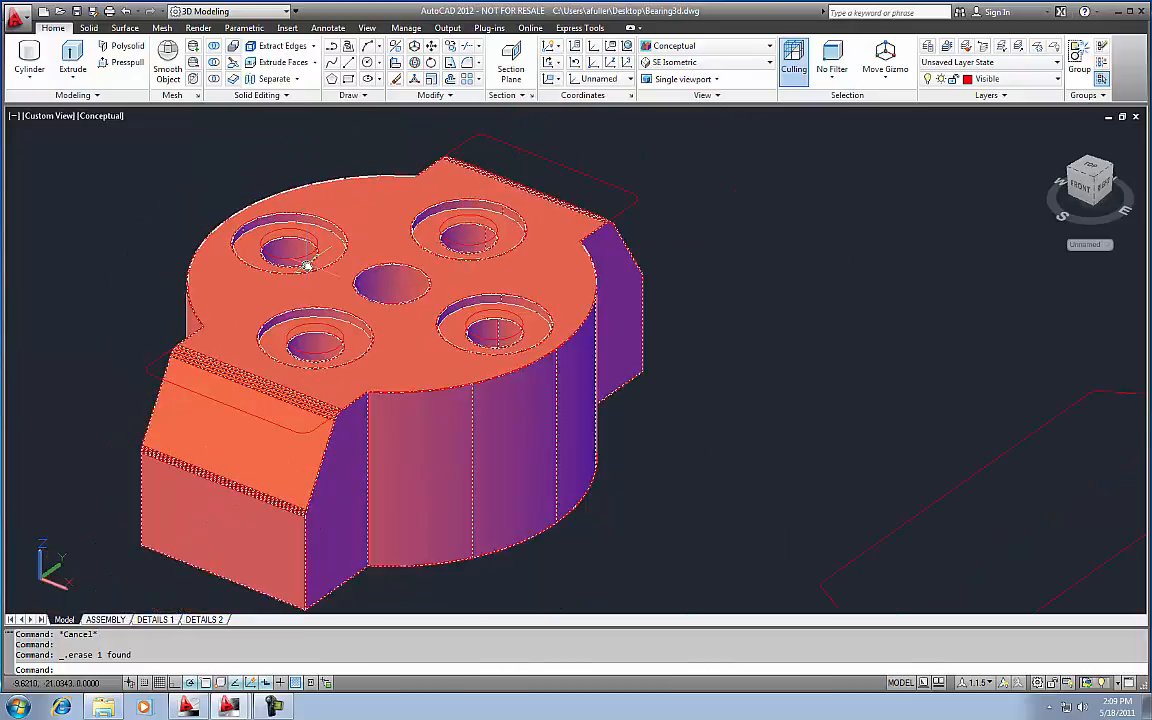
# Step: Presspull the ring between the two inner circles of the three-circle pin view 2.24 downward
pyautogui.moveTo(307, 265); pyautogui.dragTo(295, 257, button='middle')
pyautogui.scroll(-2, 353, 357)
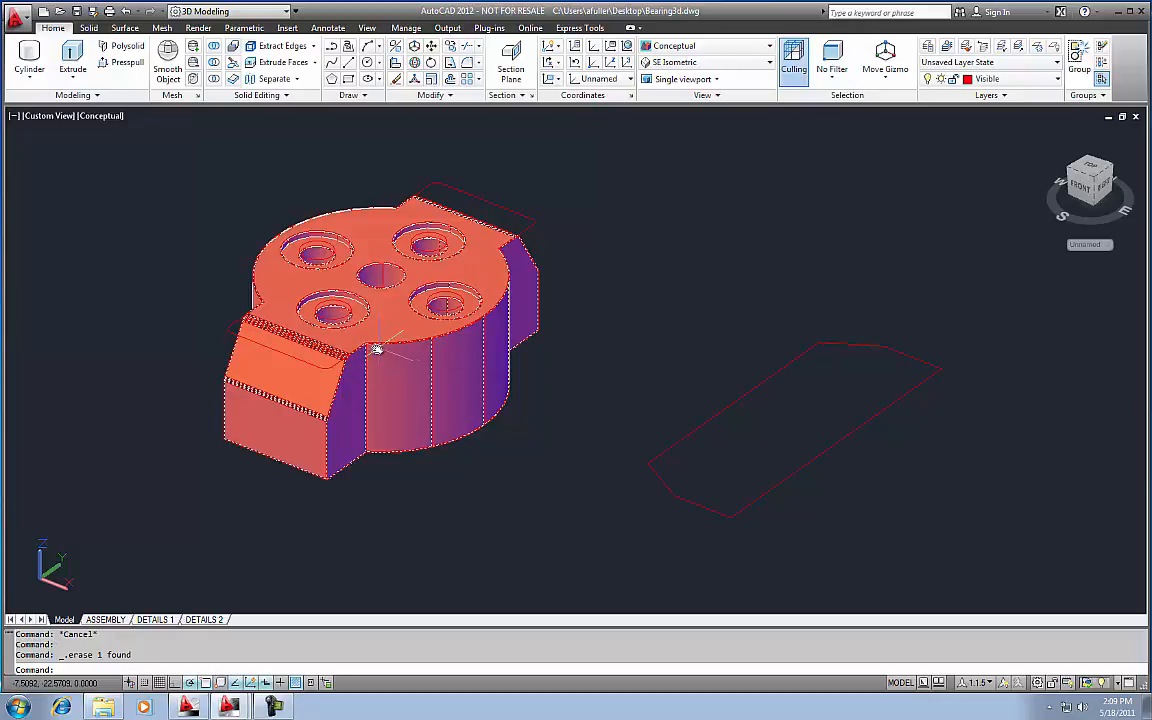
pyautogui.moveTo(368, 386); pyautogui.dragTo(417, 399, button='middle')
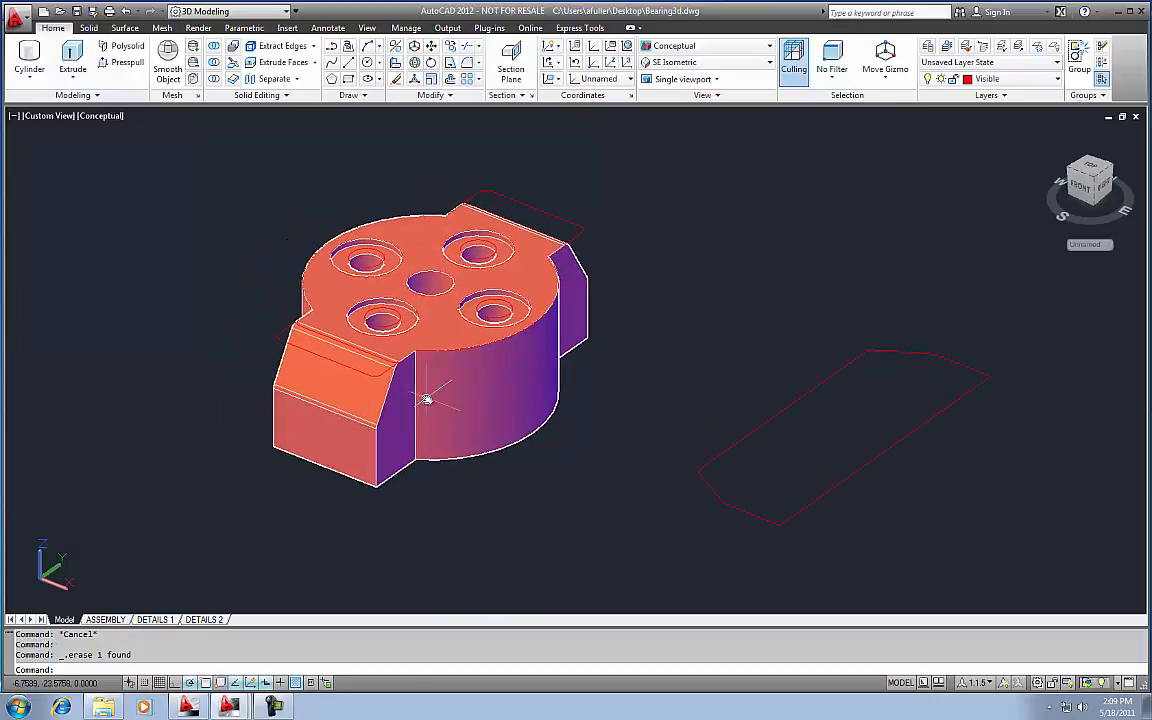
pyautogui.scroll(-4, 329, 360)
pyautogui.moveTo(318, 253); pyautogui.dragTo(414, 364, button='middle')
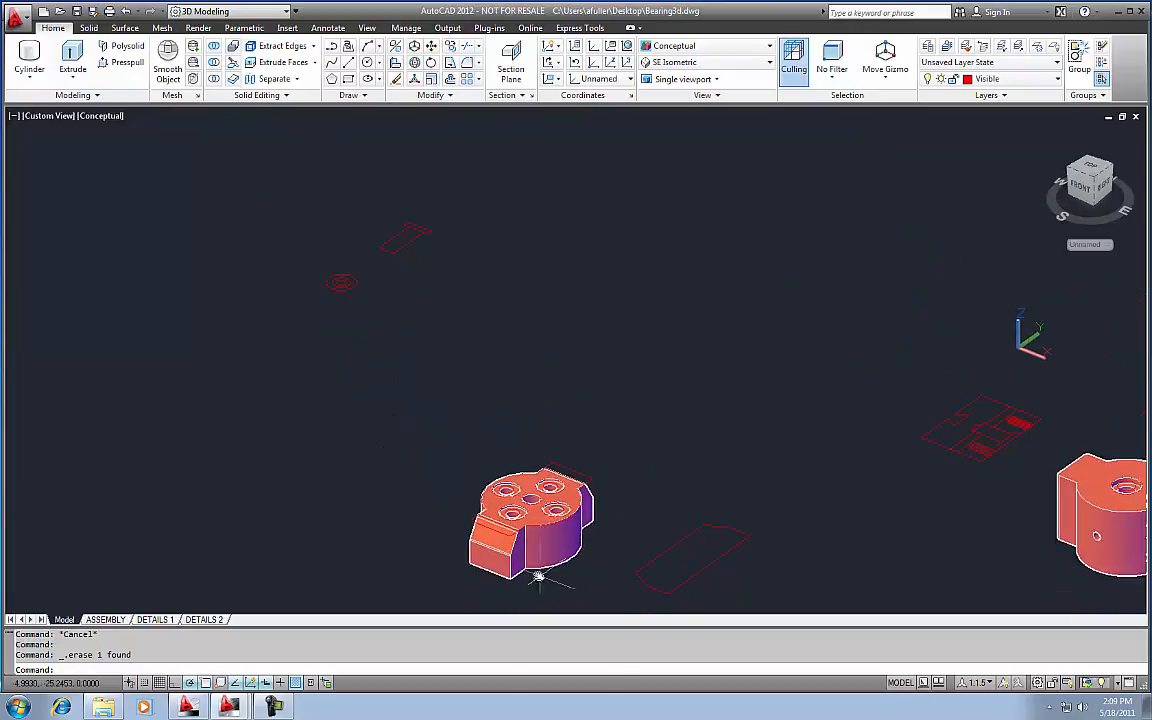
pyautogui.moveTo(424, 413); pyautogui.dragTo(486, 498, button='middle')
pyautogui.scroll(6, 409, 382)
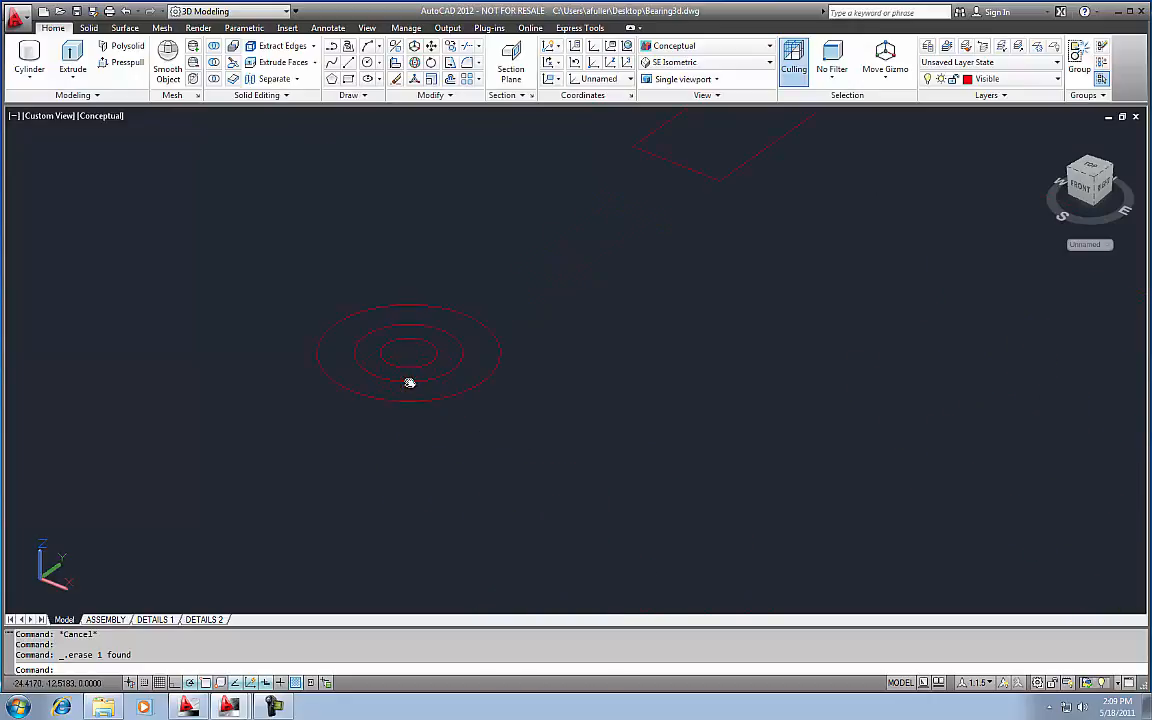
pyautogui.scroll(-3, 410, 382)
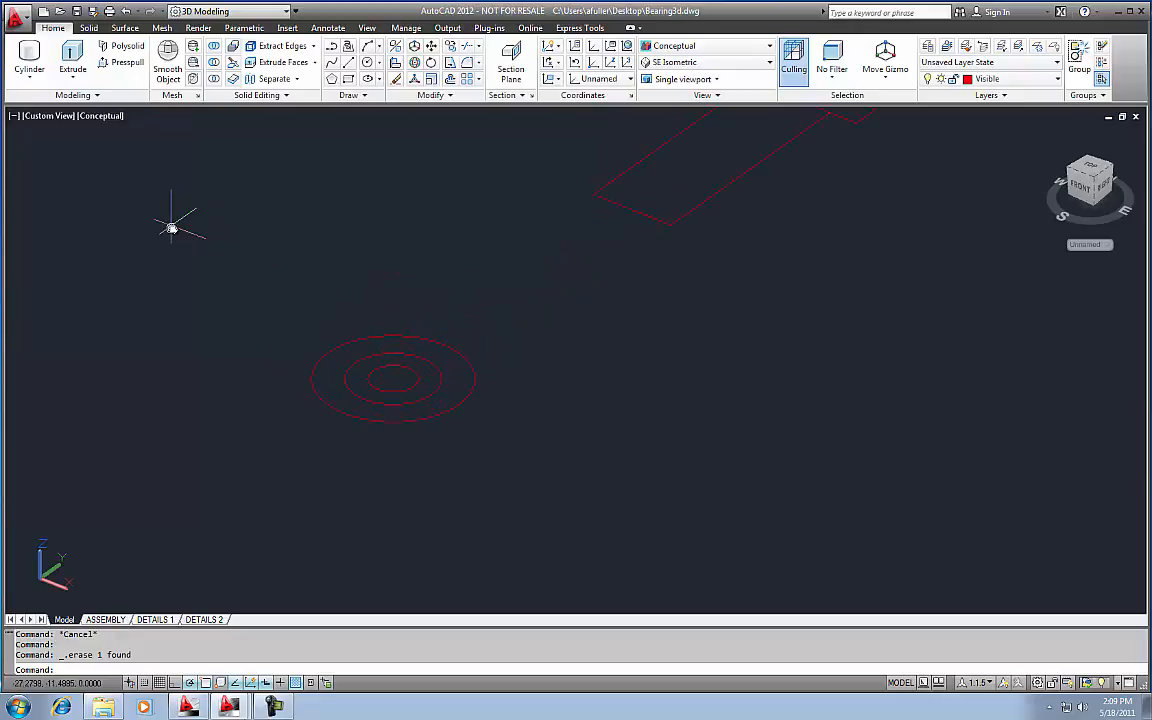
pyautogui.click(131, 66)
pyautogui.click(365, 387)
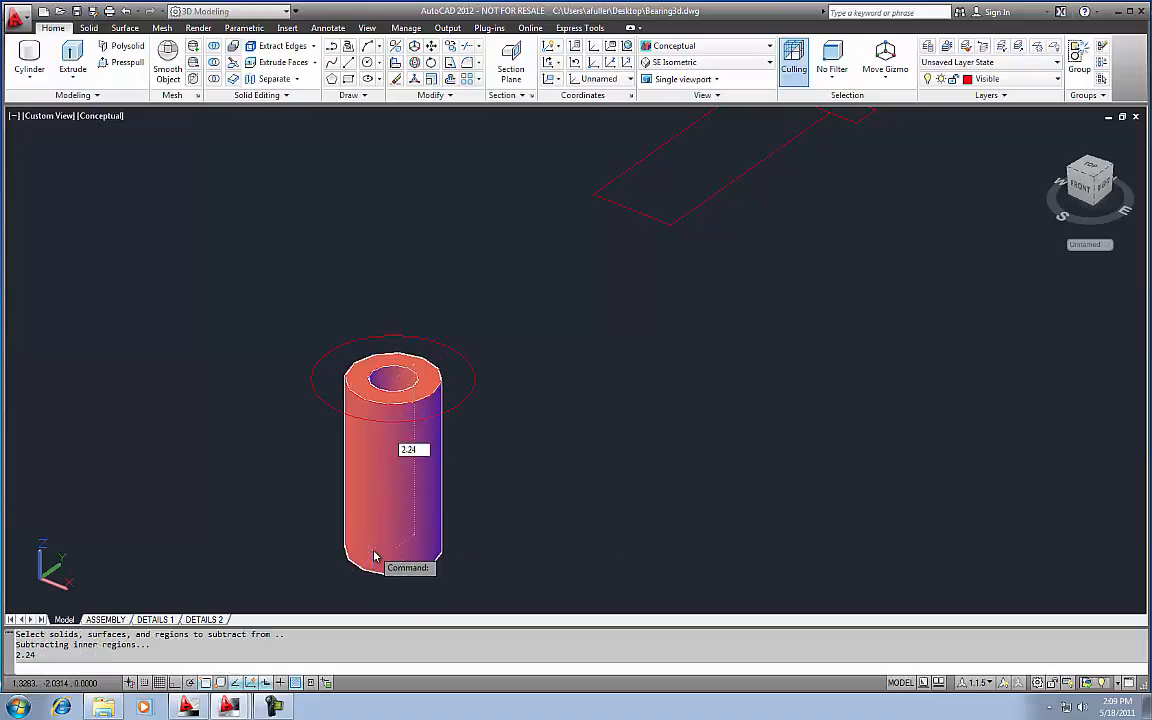
pyautogui.press('Return')
# Step: Presspull the outer ring around the pin shaft .24 downward to form the pin's head
pyautogui.press('Return')
pyautogui.press('Return')
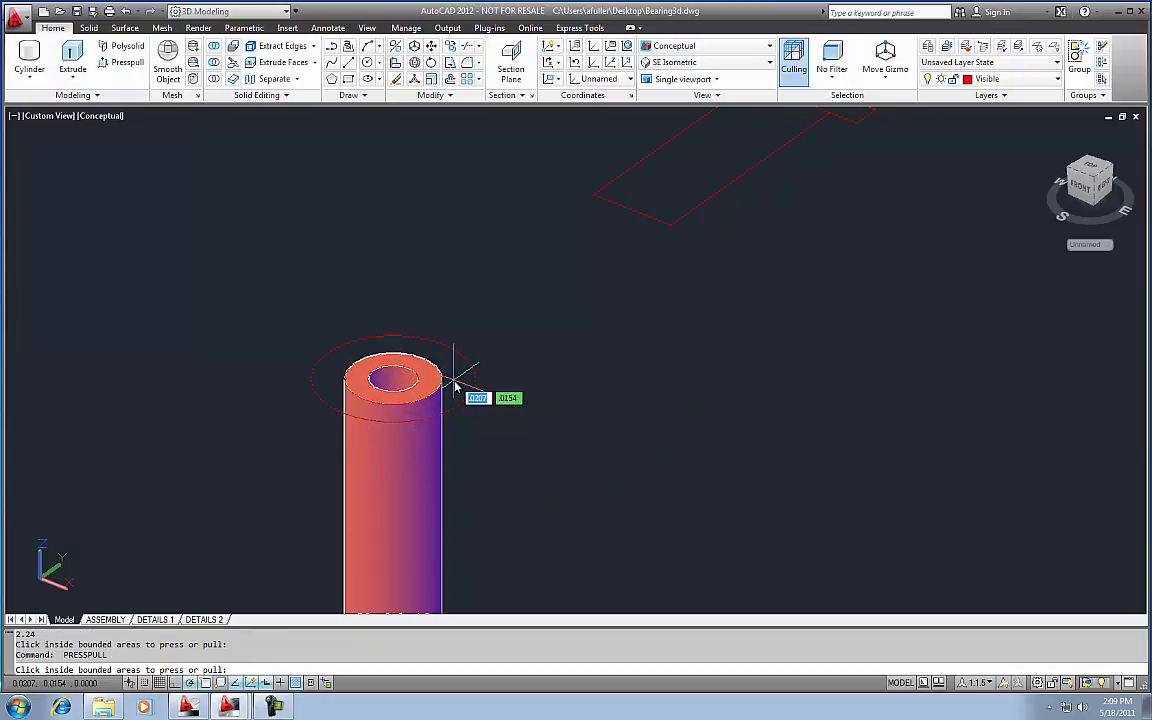
pyautogui.click(455, 385)
pyautogui.write('-.24')
pyautogui.press('Return')
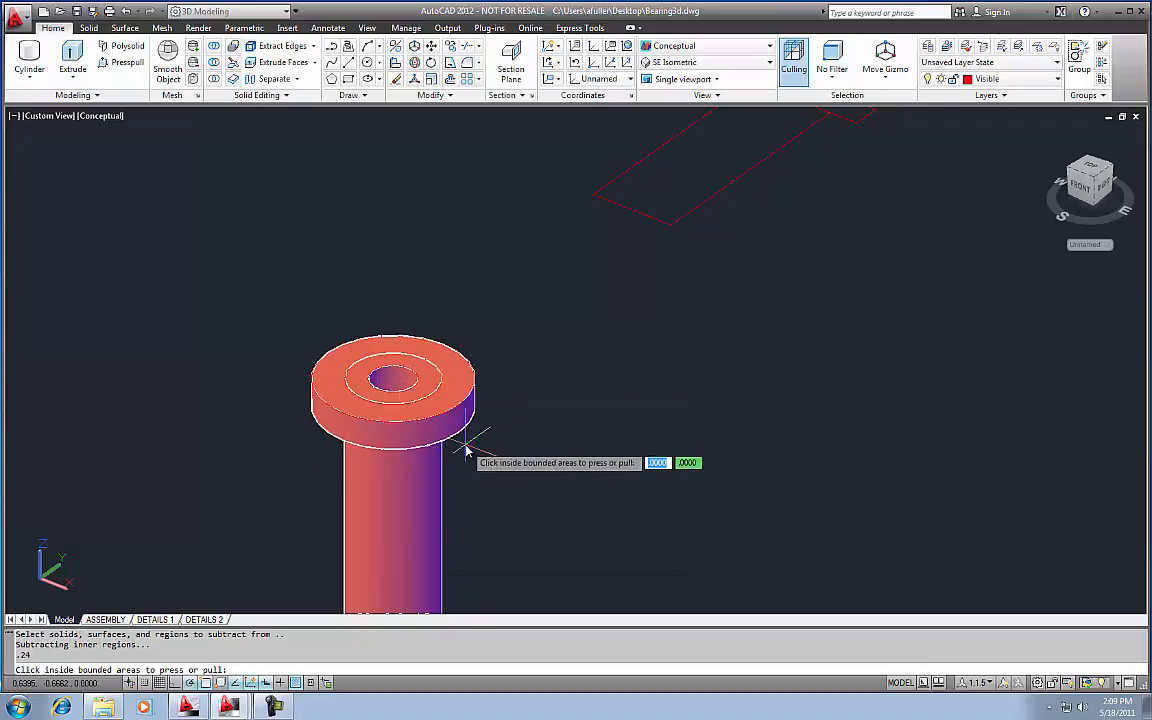
pyautogui.press('Return')
# Step: Union the pin's flanged head and its hollow shaft into one solid
pyautogui.click(213, 47)
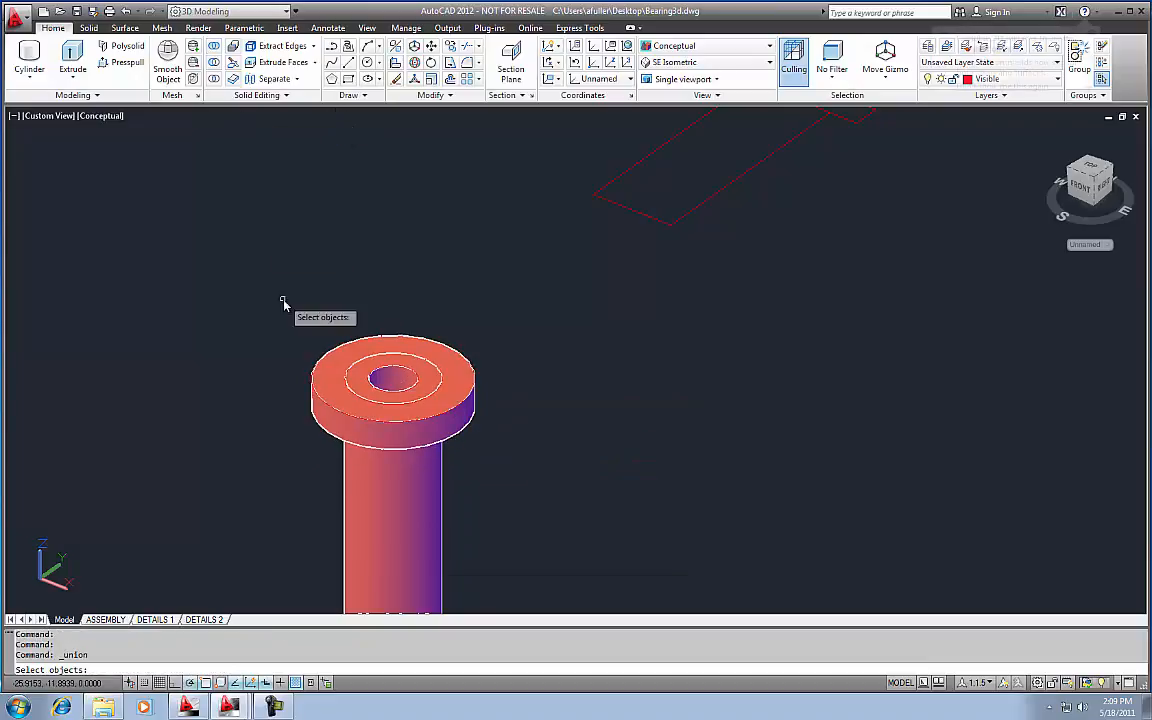
pyautogui.click(316, 408)
pyautogui.click(368, 502)
pyautogui.press('Return')
pyautogui.scroll(-6, 482, 447)
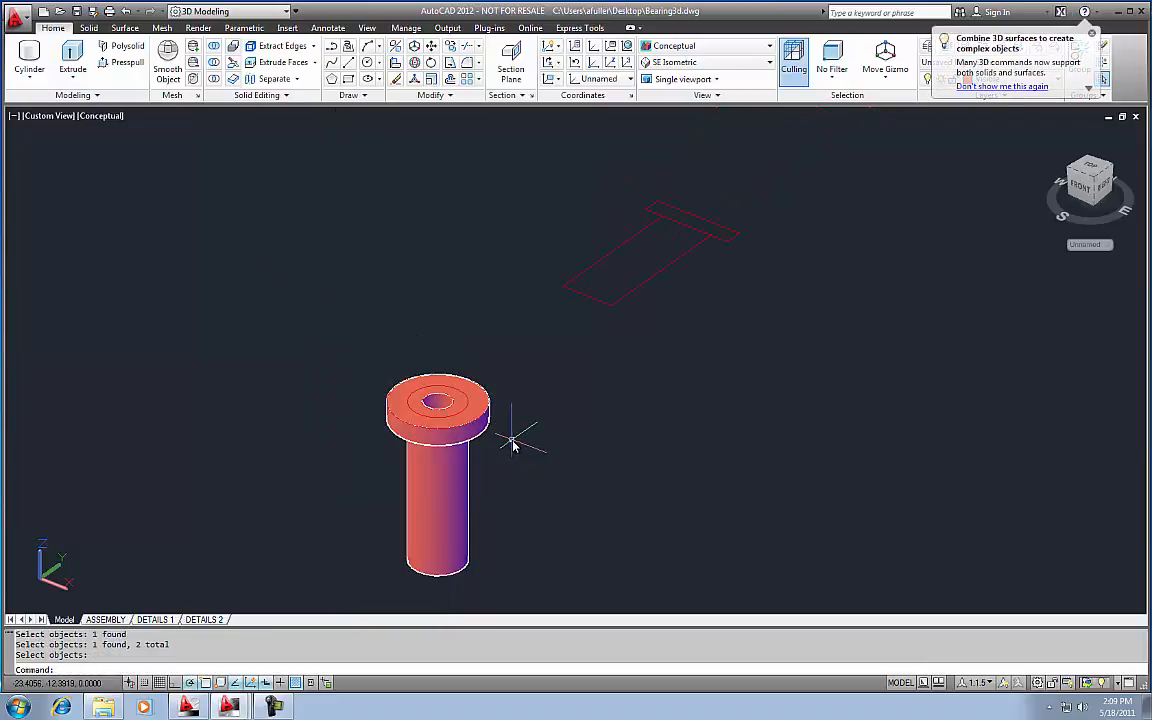
# Step: Rotate the large single-bore block -90 degrees about the Y axis with 3D Rotate
pyautogui.scroll(-4, 372, 398)
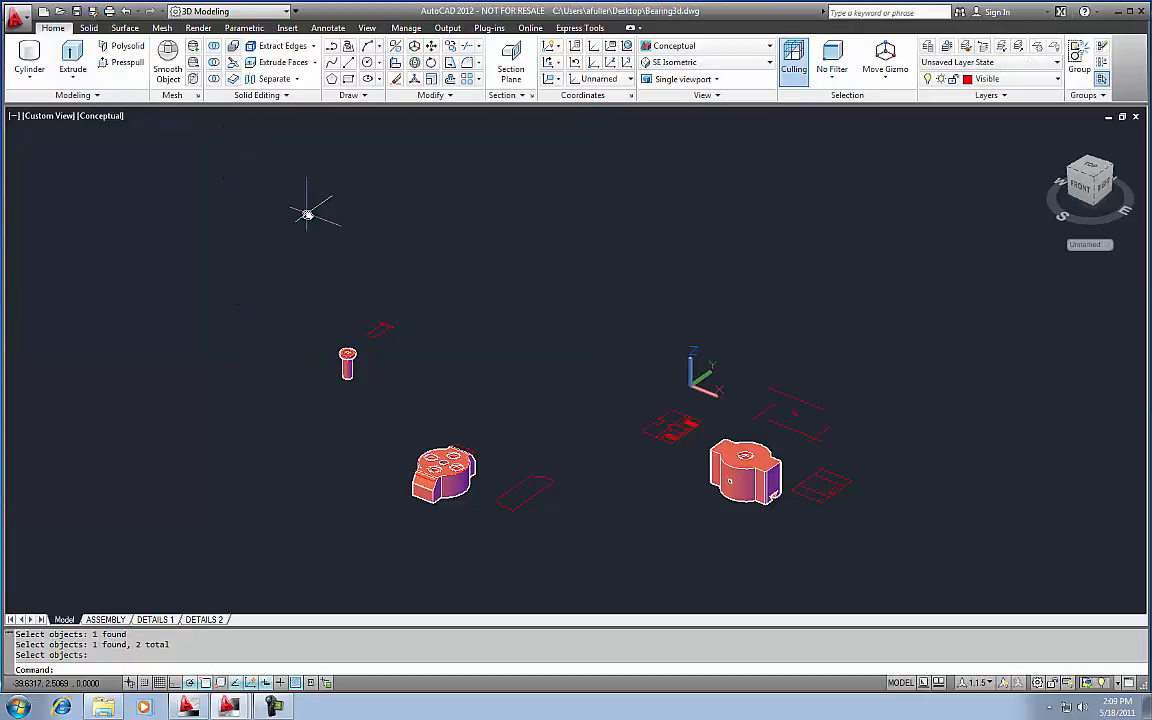
pyautogui.click(418, 62)
pyautogui.click(733, 480)
pyautogui.press('Return')
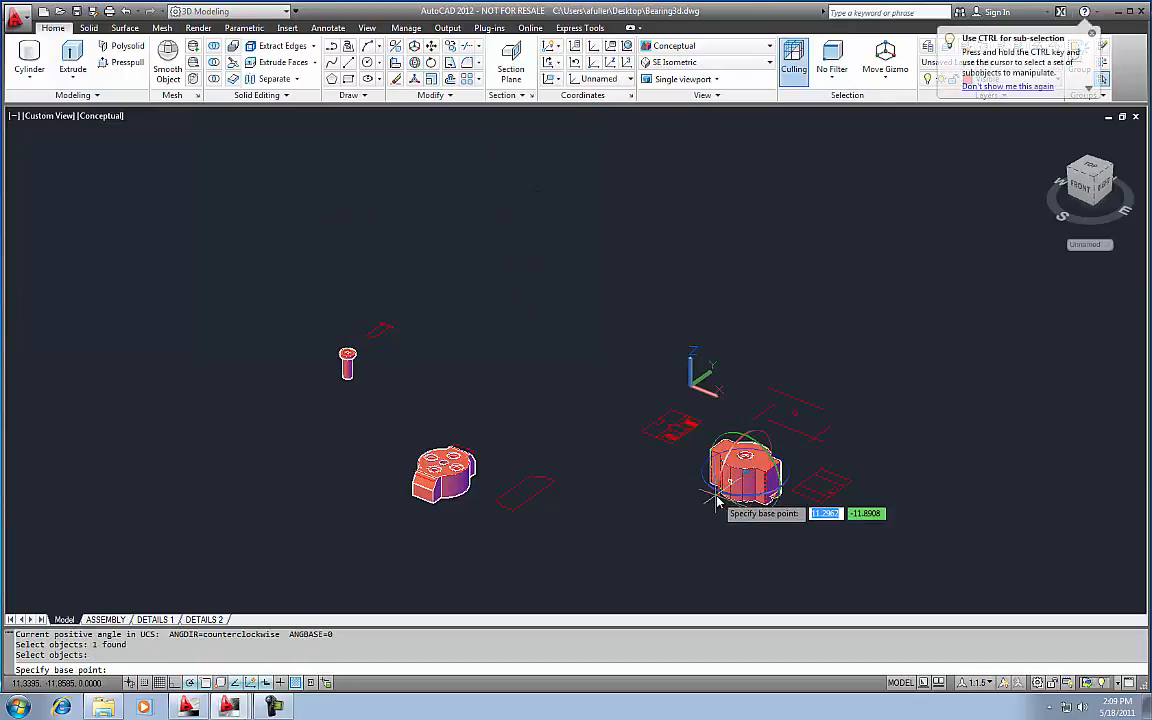
pyautogui.click(756, 445)
pyautogui.write('-90')
pyautogui.press('Return')
pyautogui.press('Escape')
pyautogui.press('Escape')
pyautogui.press('Escape')
# Step: Try to rotate the four-hole block by -60 degrees with 3D Rotate, and undo that rotation
pyautogui.moveTo(490, 478); pyautogui.dragTo(512, 463, button='middle')
pyautogui.press('Return')
pyautogui.click(468, 468)
pyautogui.press('Return')
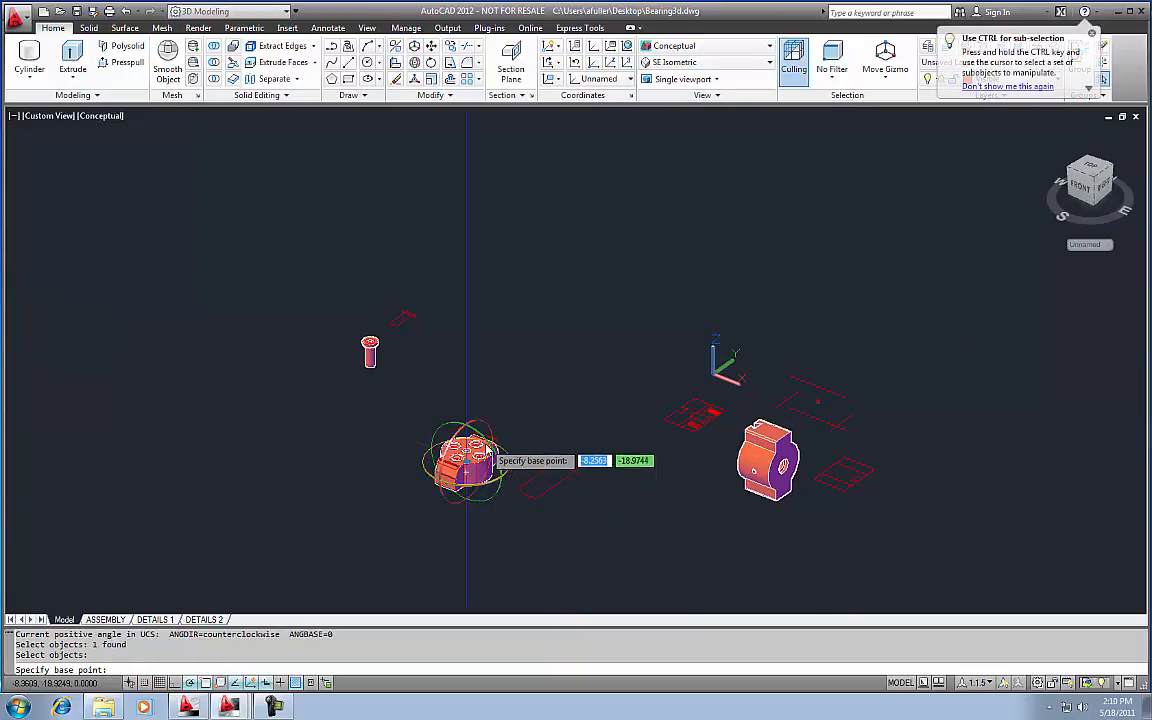
pyautogui.click(457, 425)
pyautogui.write('-60')
pyautogui.press('Return')
pyautogui.press('Escape')
pyautogui.write('u')
pyautogui.press('Return')
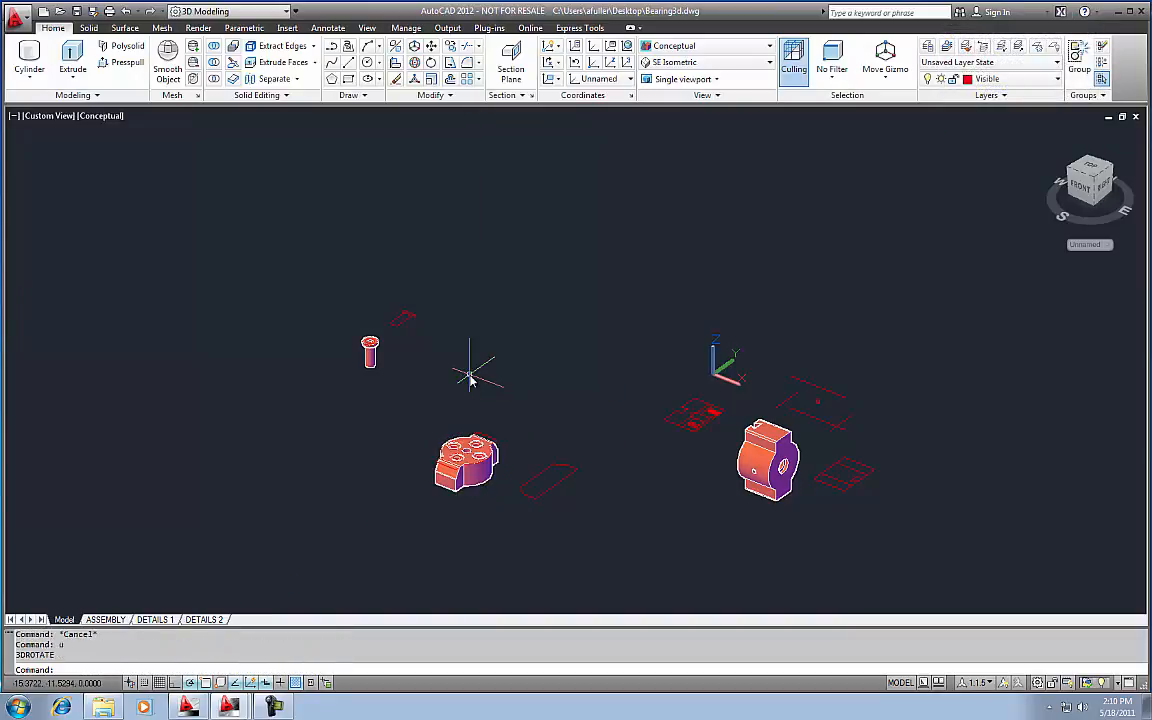
# Step: Rotate the four-hole block a quarter turn about the Y axis, facing its counterbored side along X
pyautogui.click(416, 63)
pyautogui.click(468, 468)
pyautogui.press('Return')
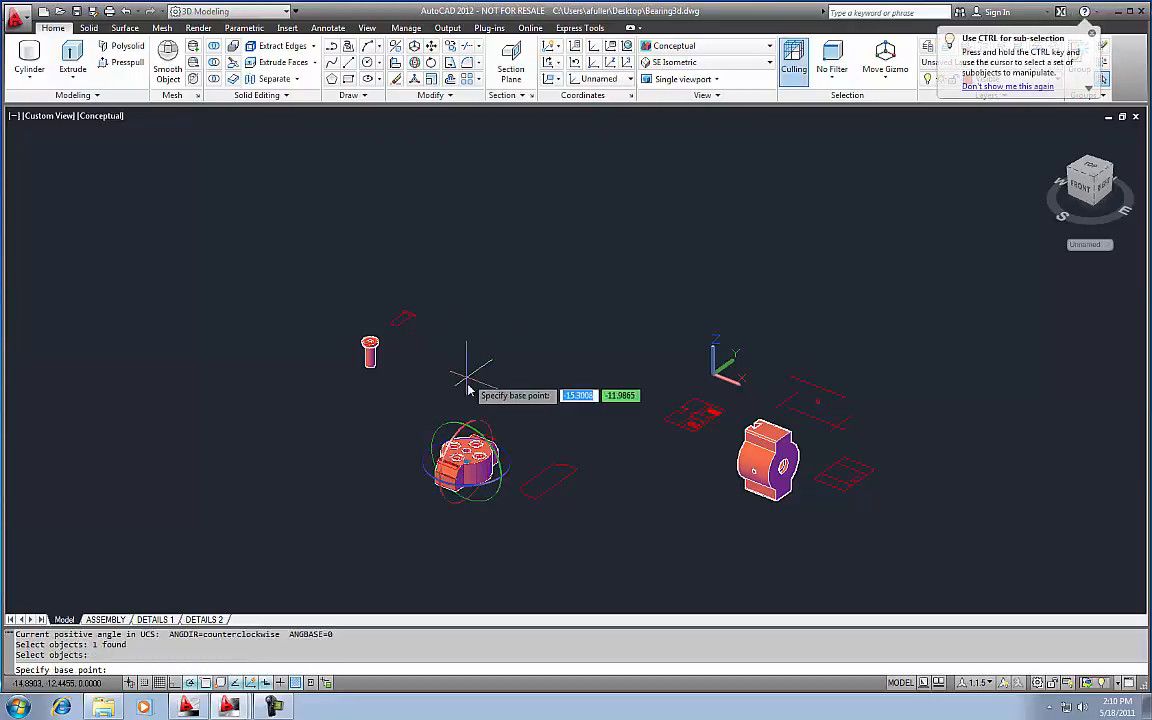
pyautogui.click(452, 430)
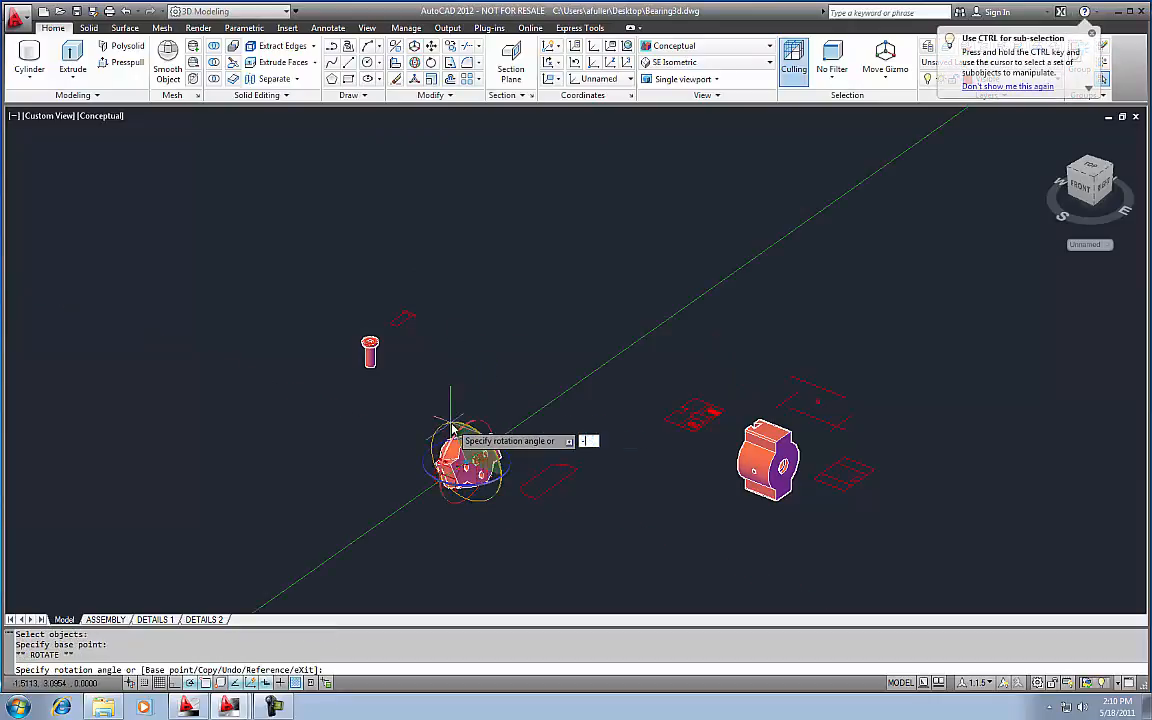
pyautogui.press('Return')
# Step: Rotate the four-hole block 90 degrees about the X axis with 3D Rotate, standing its two lugs vertically
pyautogui.press('Return')
pyautogui.click(464, 462)
pyautogui.press('Return')
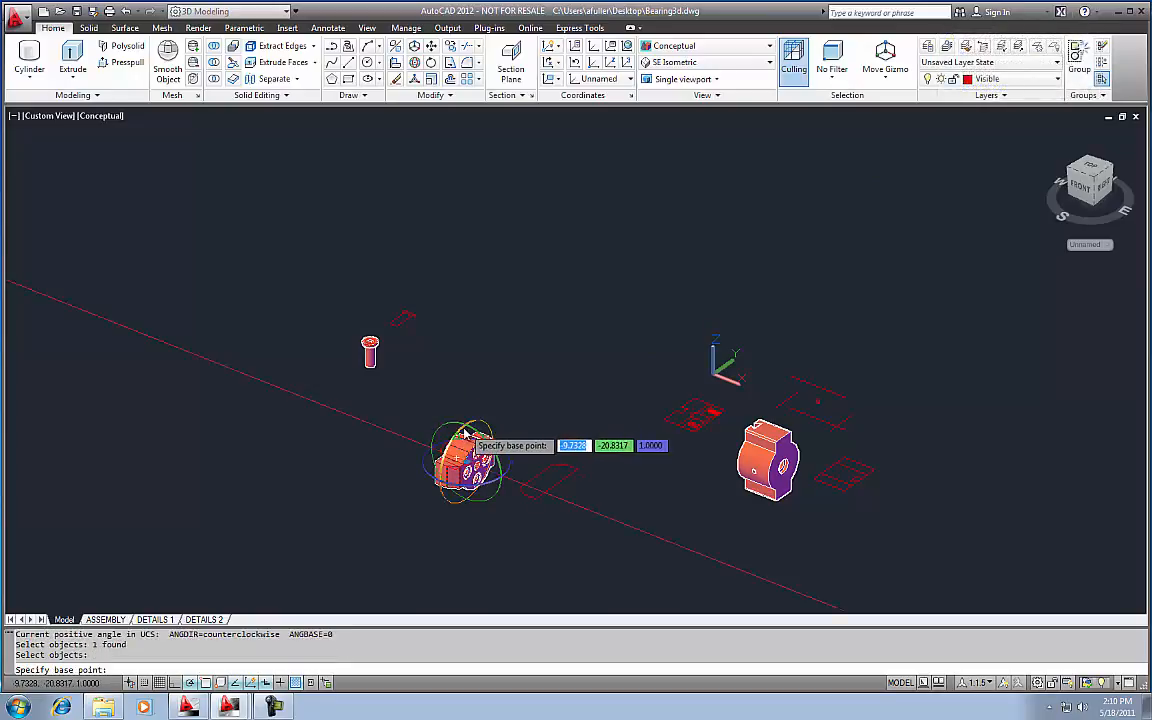
pyautogui.click(476, 428)
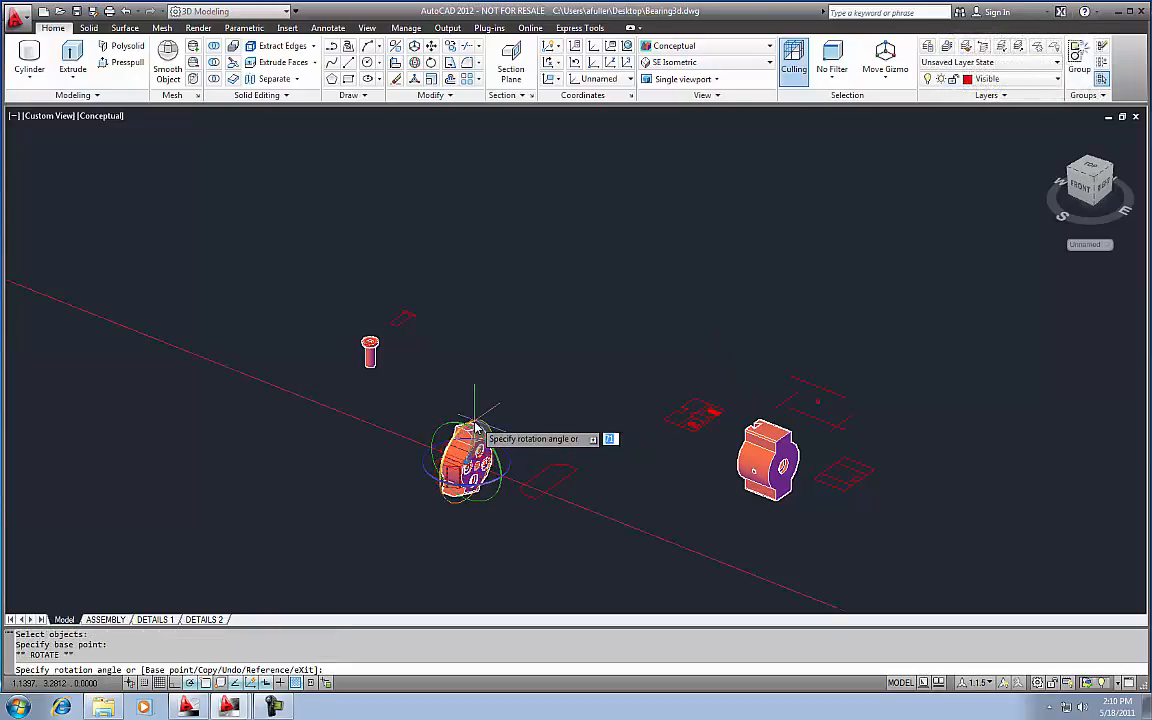
pyautogui.press('Return')
pyautogui.press('Escape')
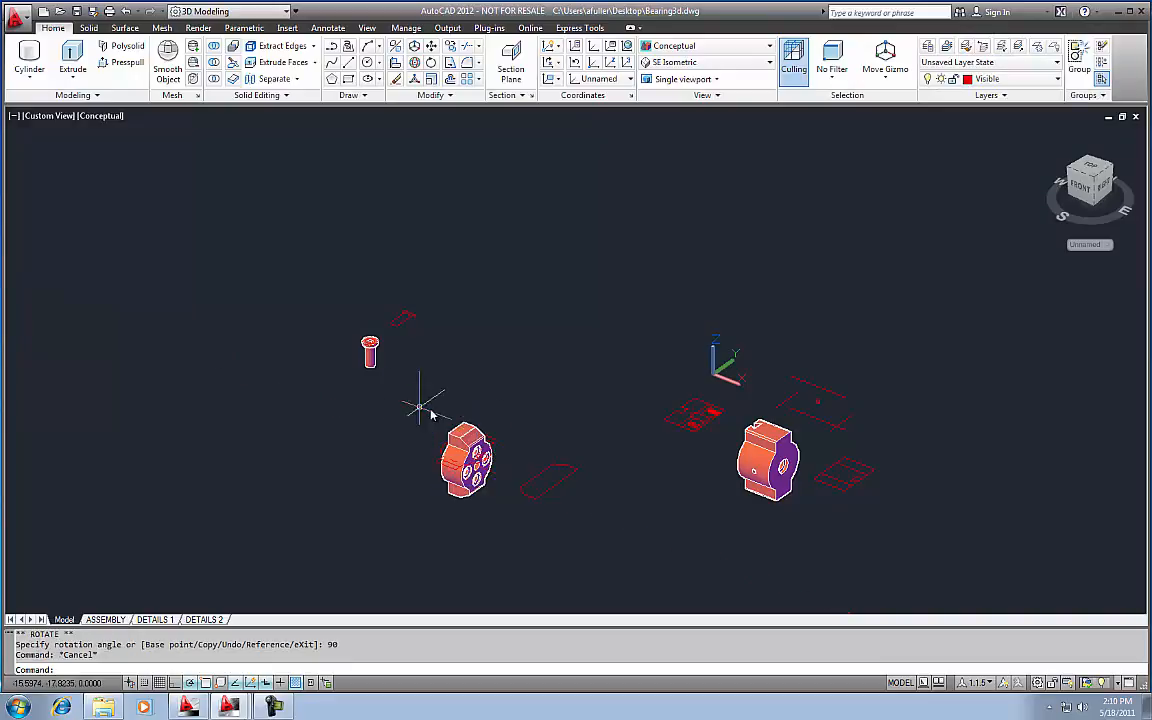
# Step: Rotate the flanged pin 90 degrees about the Y axis with 3D Rotate so it lies horizontally
pyautogui.moveTo(380, 397); pyautogui.dragTo(406, 422, button='middle')
pyautogui.press('Return')
pyautogui.scroll(2, 391, 384)
pyautogui.click(394, 380)
pyautogui.press('Return')
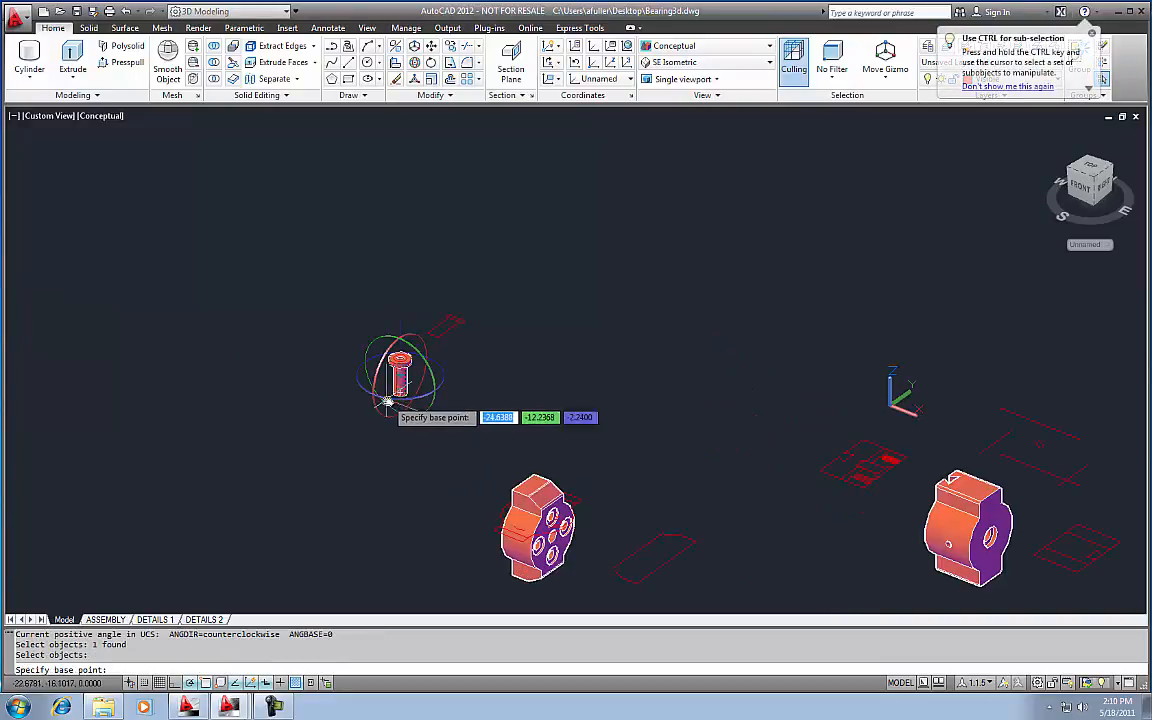
pyautogui.click(382, 345)
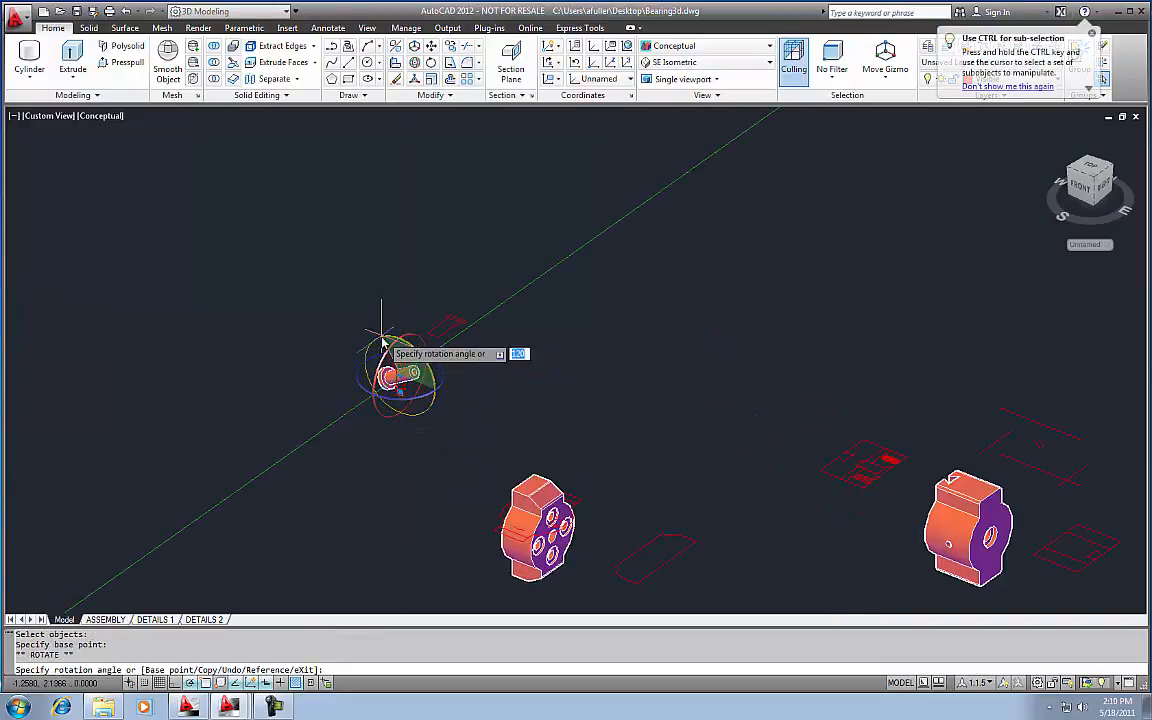
pyautogui.press('Return')
pyautogui.press('Escape')
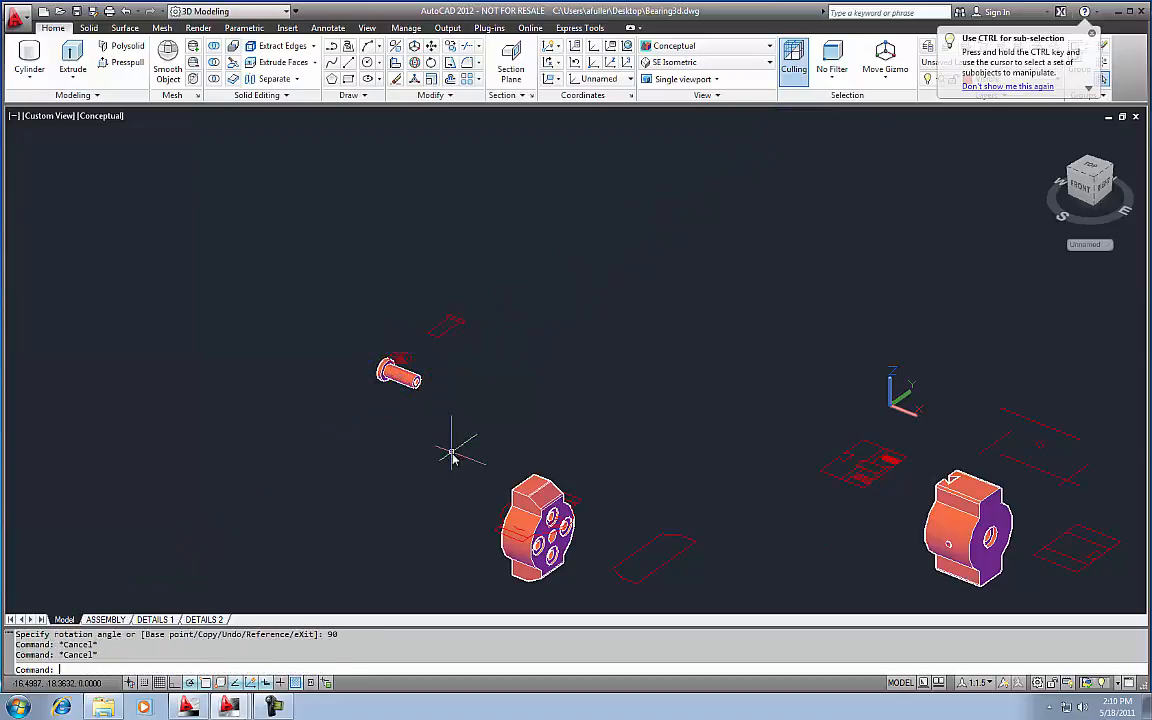
pyautogui.press('Escape')
# Step: Move the large single-bore block away from its 2D views into the empty space beyond the four-hole block
pyautogui.scroll(-3, 420, 410)
pyautogui.write('m')
pyautogui.press('Return')
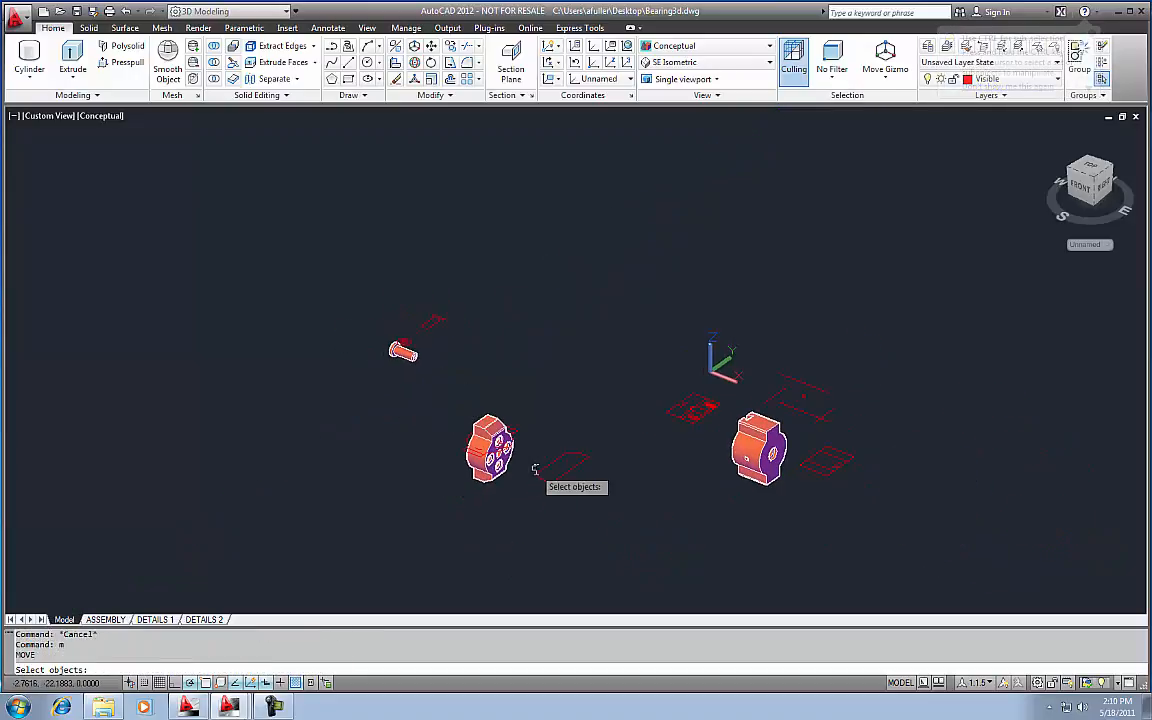
pyautogui.click(740, 452)
pyautogui.press('Return')
pyautogui.click(753, 440)
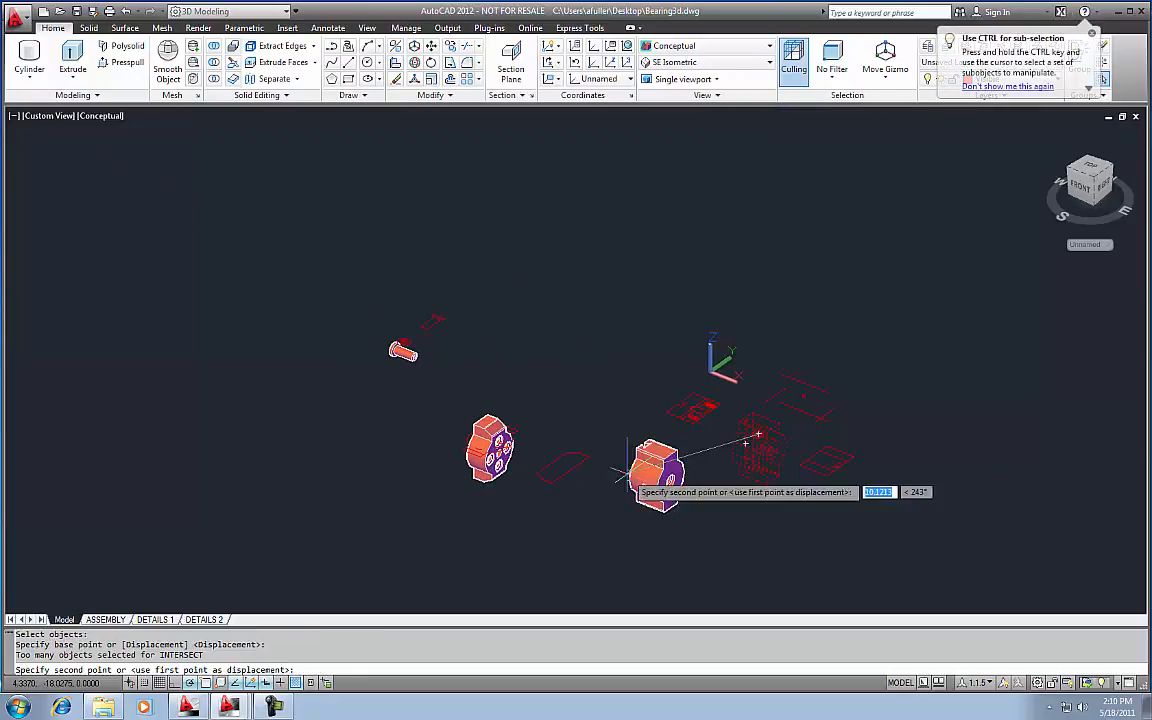
pyautogui.click(195, 440)
pyautogui.press('Escape')
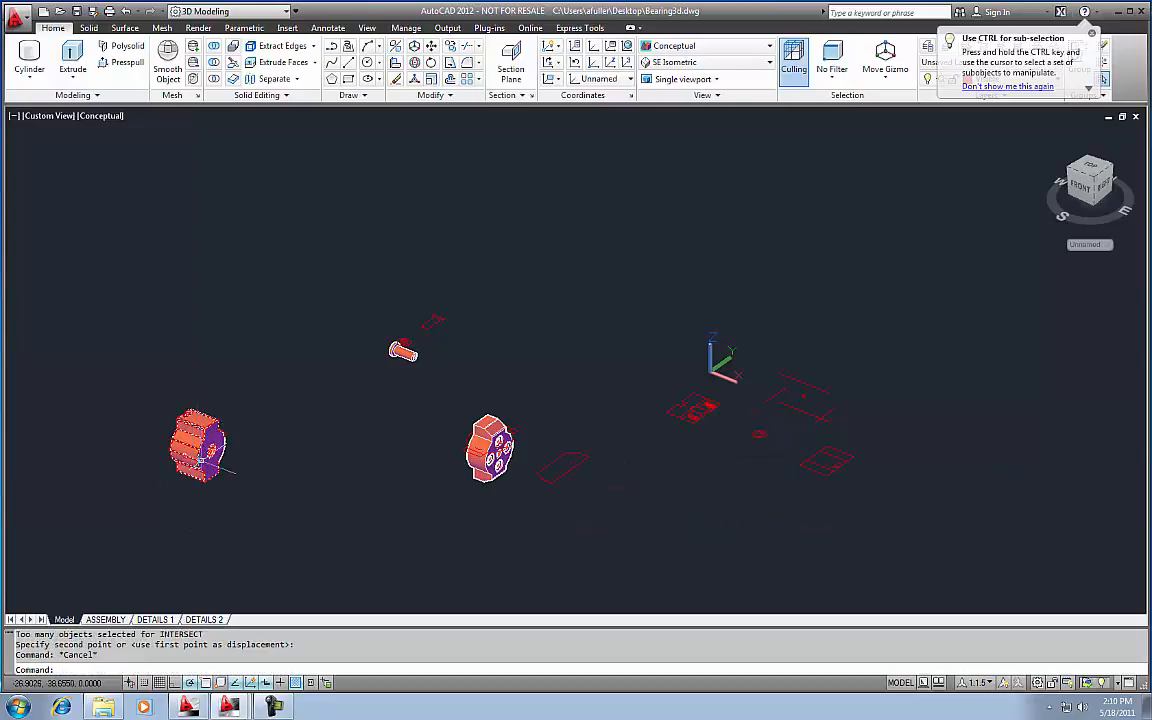
# Step: Move the four-hole block off its 2D view to the open space beside the large block
pyautogui.press('Return')
pyautogui.click(482, 462)
pyautogui.press('Return')
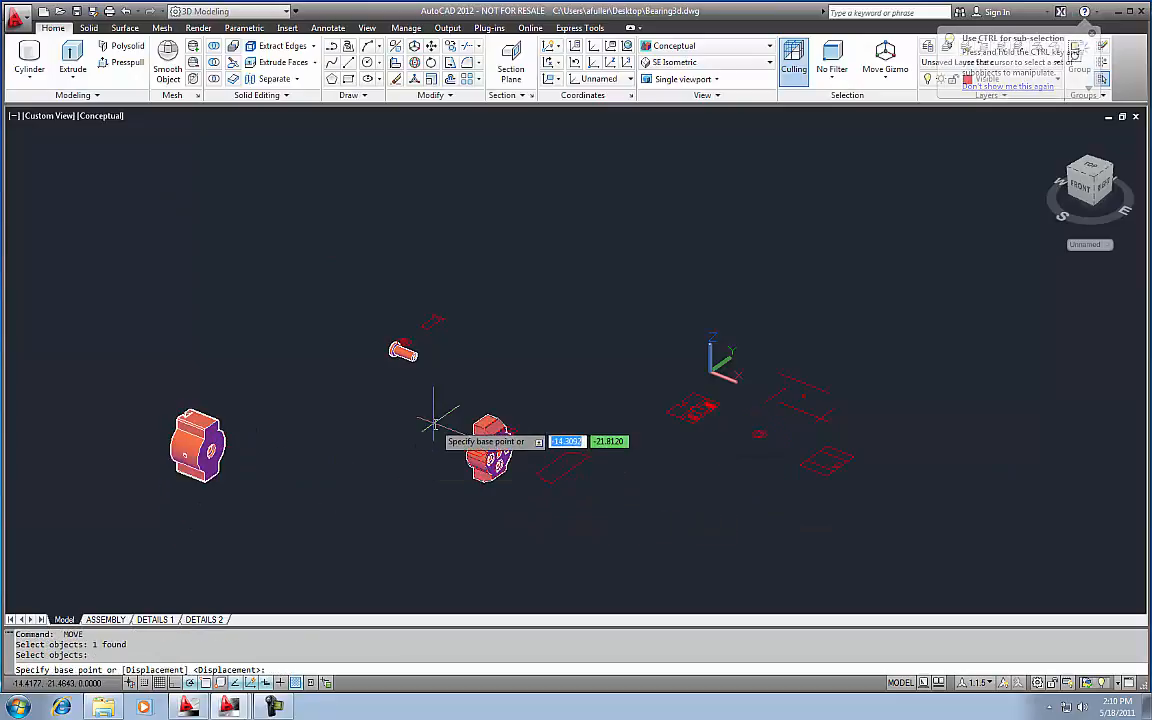
pyautogui.scroll(6, 450, 440)
pyautogui.click(540, 428)
pyautogui.scroll(-5, 450, 440)
pyautogui.click(303, 470)
pyautogui.press('Escape')
pyautogui.press('Return')
pyautogui.click(398, 281)
pyautogui.click(396, 285)
pyautogui.press('Escape')
# Step: Move the flanged pin from its head's centre to the centre of the bore in the large block's face
pyautogui.press('Return')
pyautogui.click(393, 291)
pyautogui.click(384, 277)
pyautogui.press('Return')
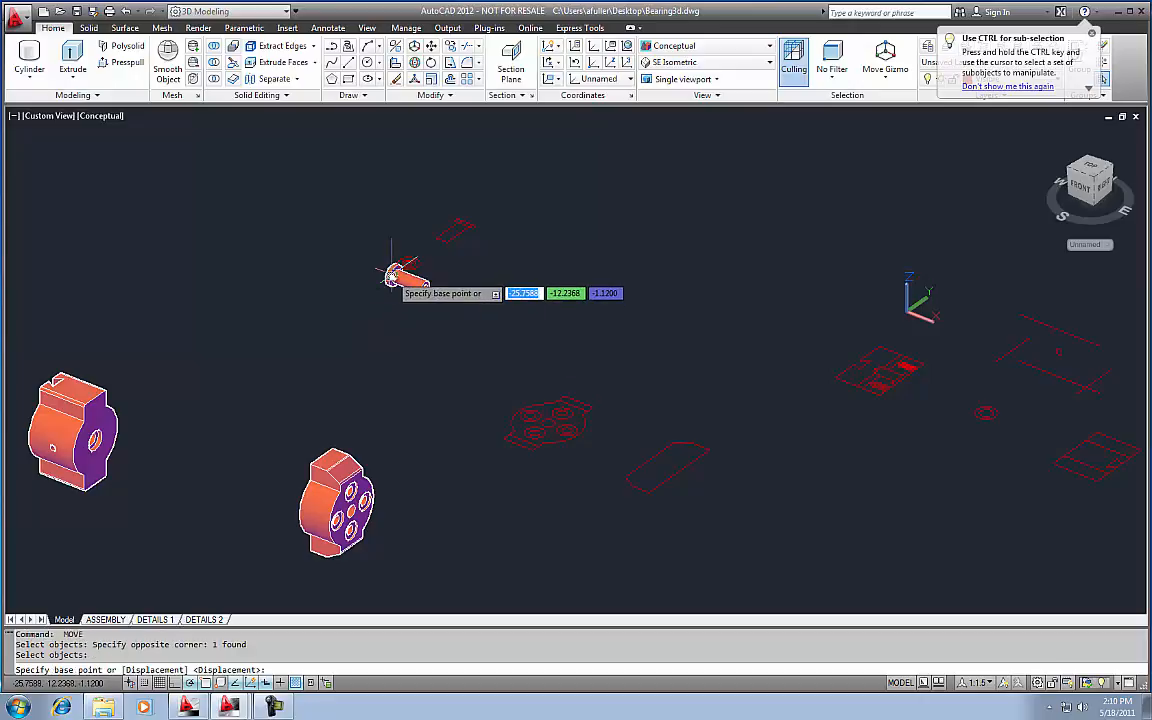
pyautogui.click(395, 270)
pyautogui.scroll(3, 104, 457)
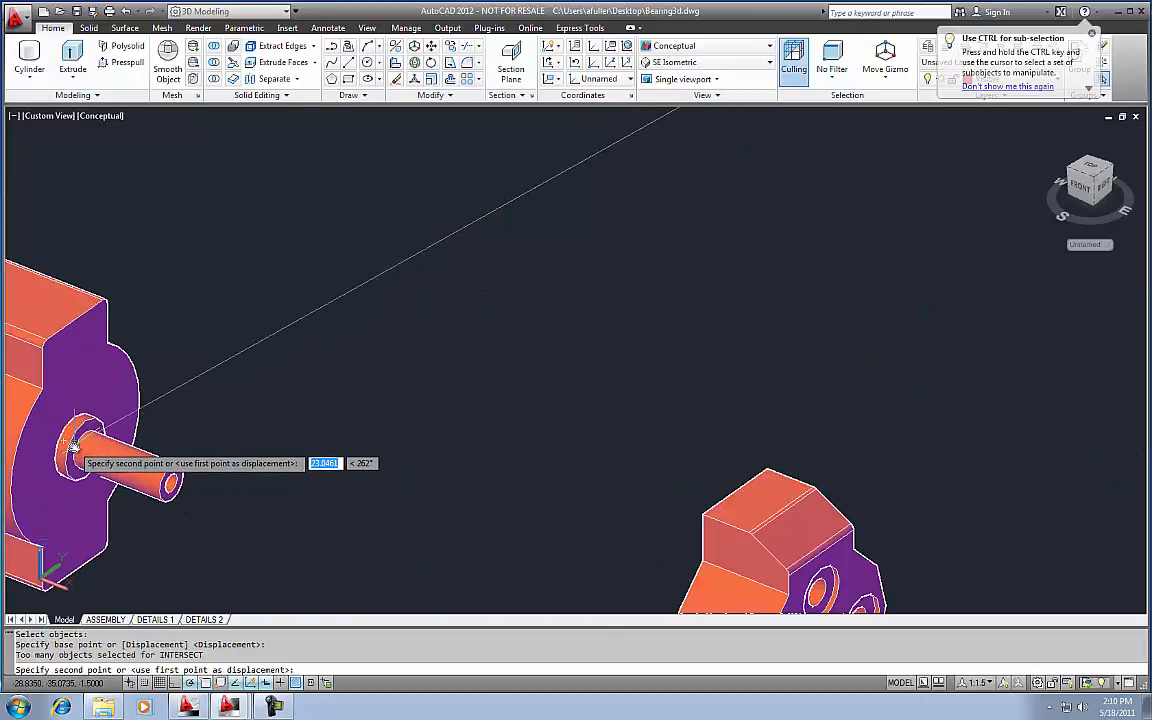
pyautogui.click(92, 457)
# Step: Move the four-hole block by its upper back edge midpoint onto the matching upper edge midpoint of the large block
pyautogui.scroll(-2, 223, 437)
pyautogui.moveTo(223, 437); pyautogui.dragTo(286, 396, button='middle')
pyautogui.write('m')
pyautogui.press('Return')
pyautogui.click(591, 458)
pyautogui.press('Return')
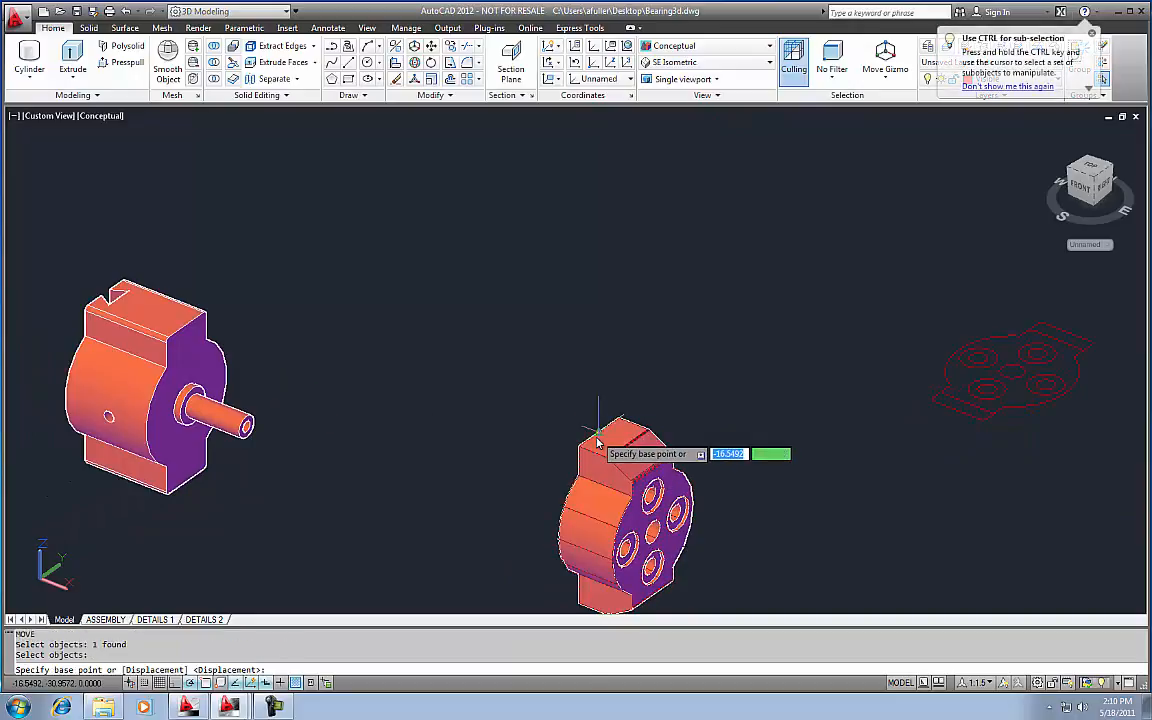
pyautogui.click(599, 425)
pyautogui.scroll(4, 185, 334)
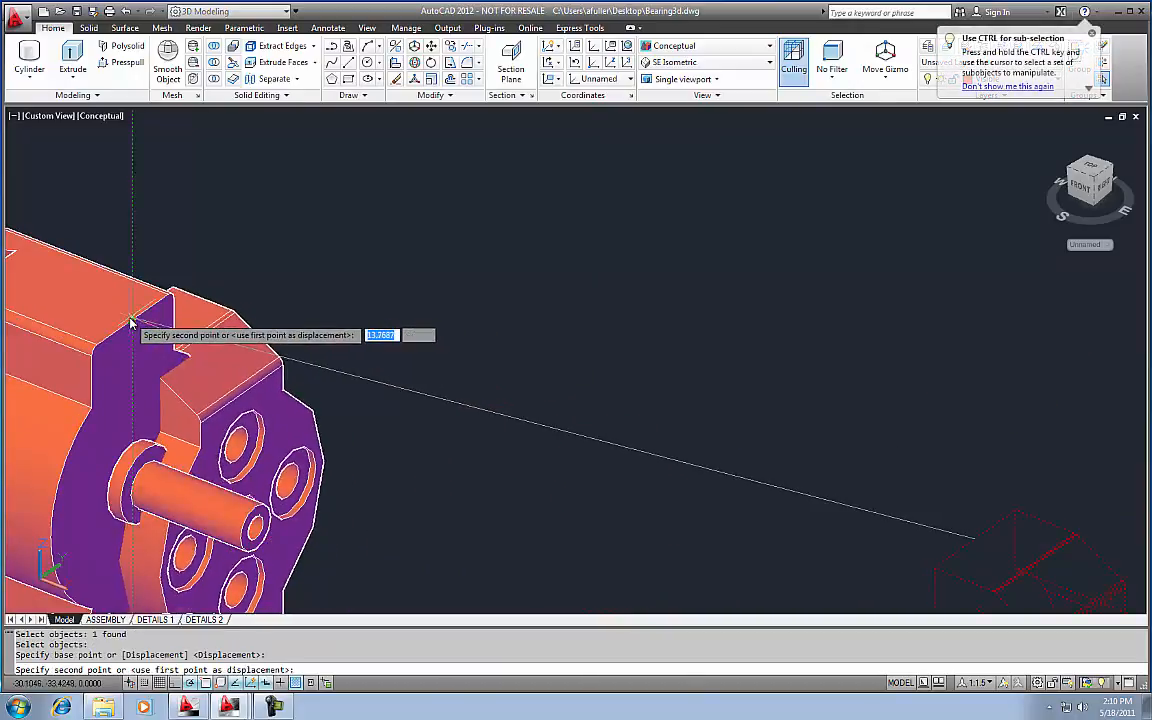
pyautogui.scroll(-5, 301, 380)
pyautogui.press('Escape')
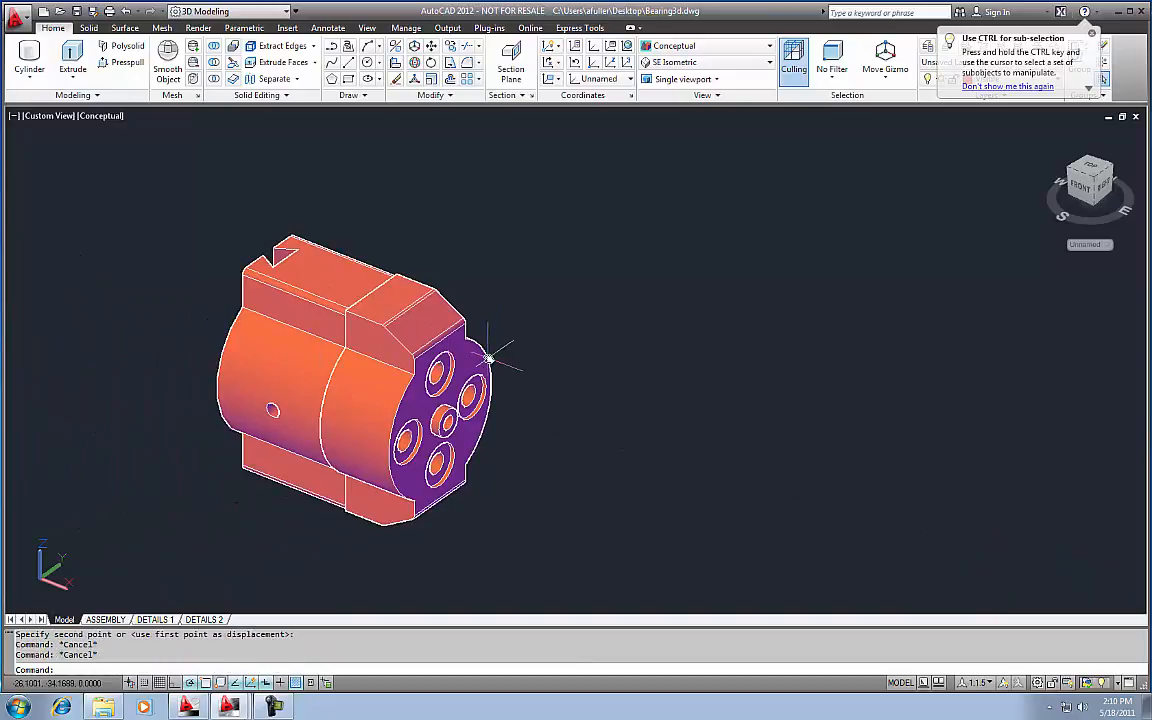
# Step: Move the pin from its protruding end's centre to the centre of the four-hole block's central bore, flush with the face
pyautogui.moveTo(493, 350); pyautogui.dragTo(640, 325, button='middle')
pyautogui.press('Escape')
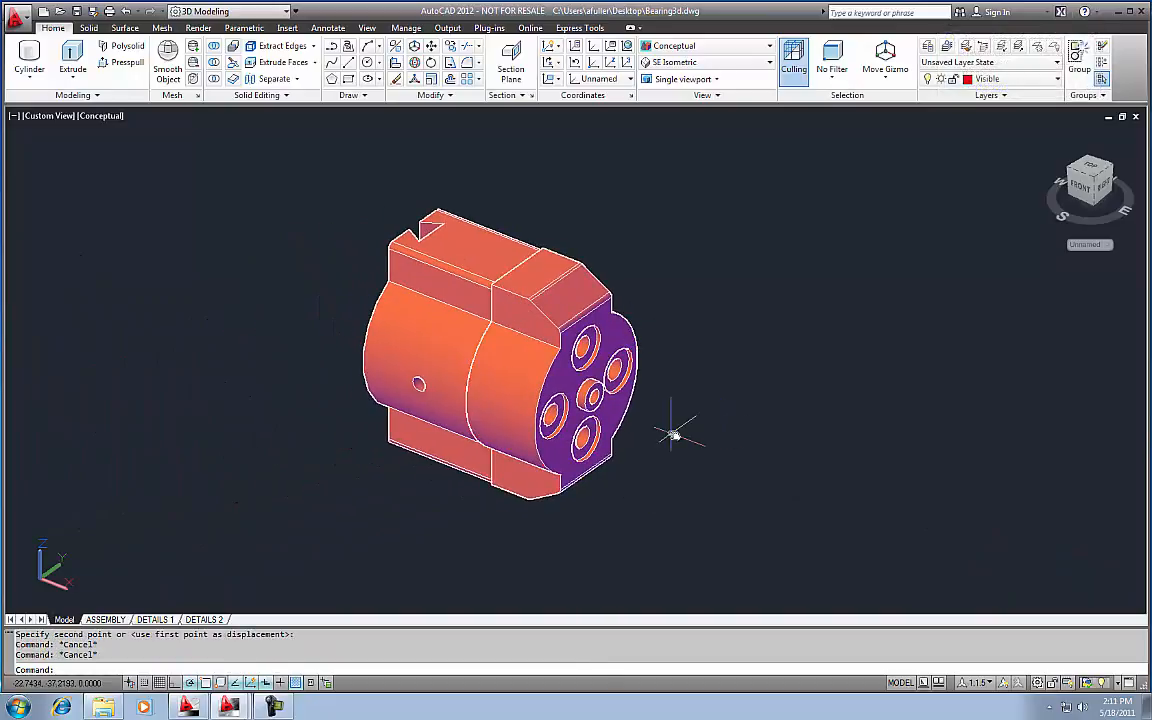
pyautogui.press('Escape')
pyautogui.write('m')
pyautogui.press('Return')
pyautogui.click(598, 412)
pyautogui.press('Return')
pyautogui.scroll(3, 597, 400)
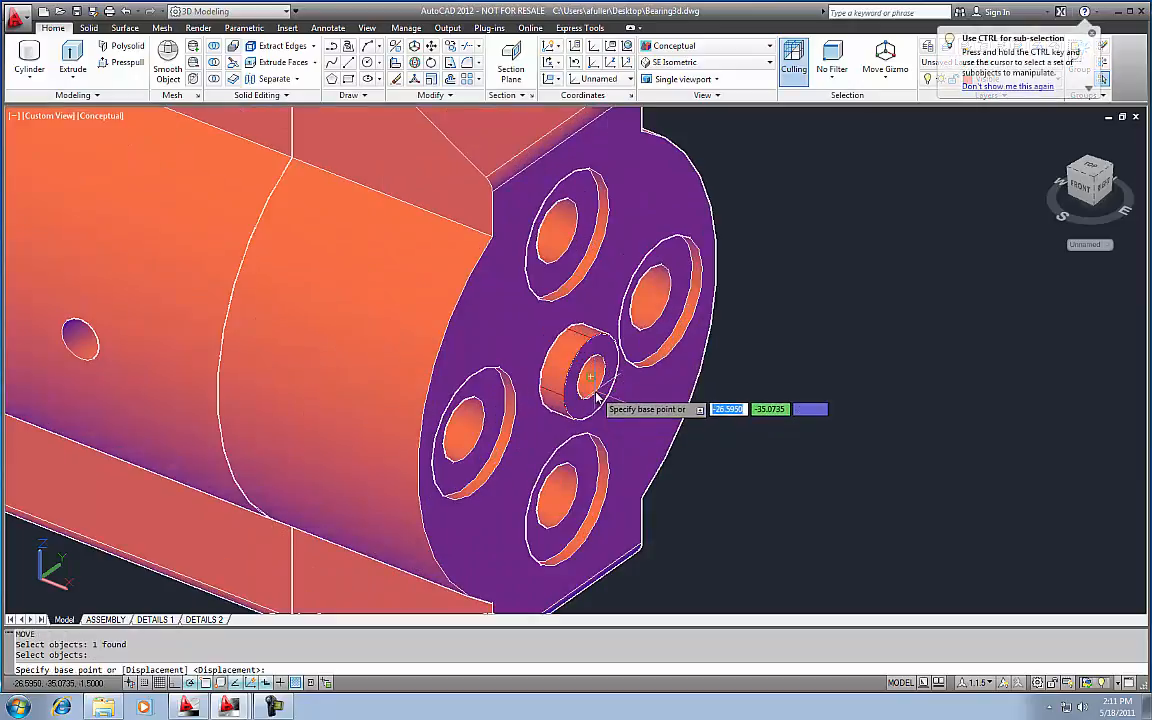
pyautogui.click(585, 385)
pyautogui.click(583, 404)
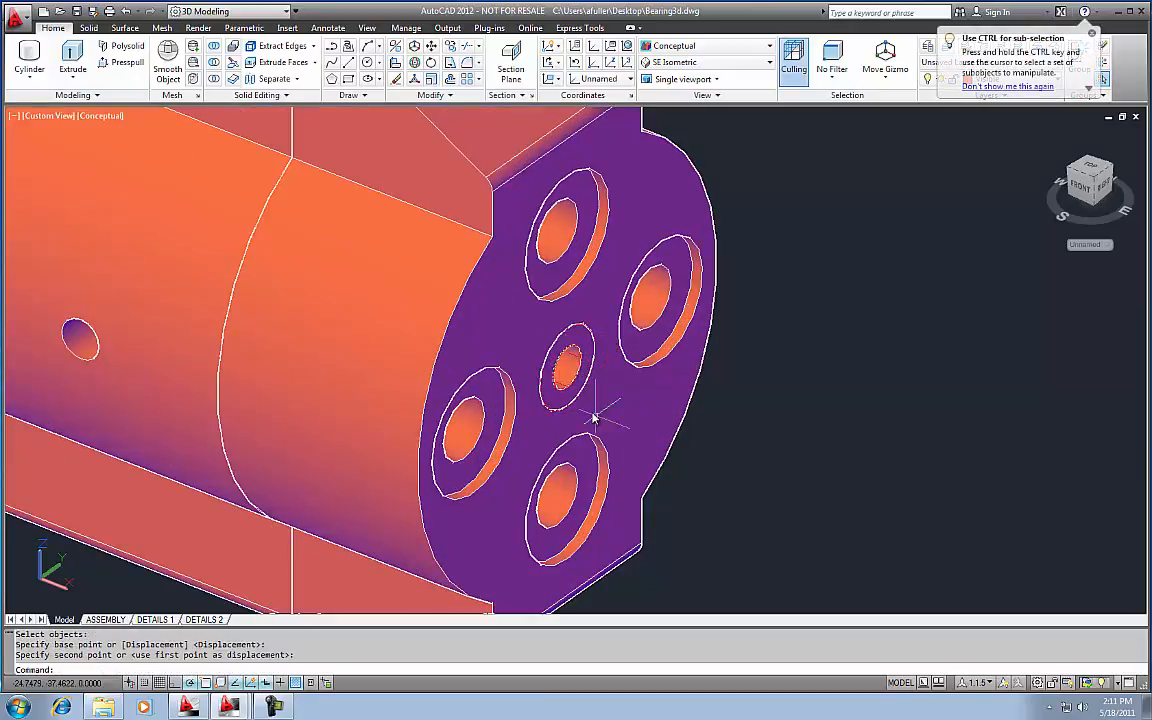
pyautogui.press('Escape')
pyautogui.press('Escape')
pyautogui.scroll(-3, 583, 404)
pyautogui.scroll(-2, 707, 476)
pyautogui.moveTo(707, 476); pyautogui.dragTo(669, 474, button='middle')
pyautogui.click(548, 388)
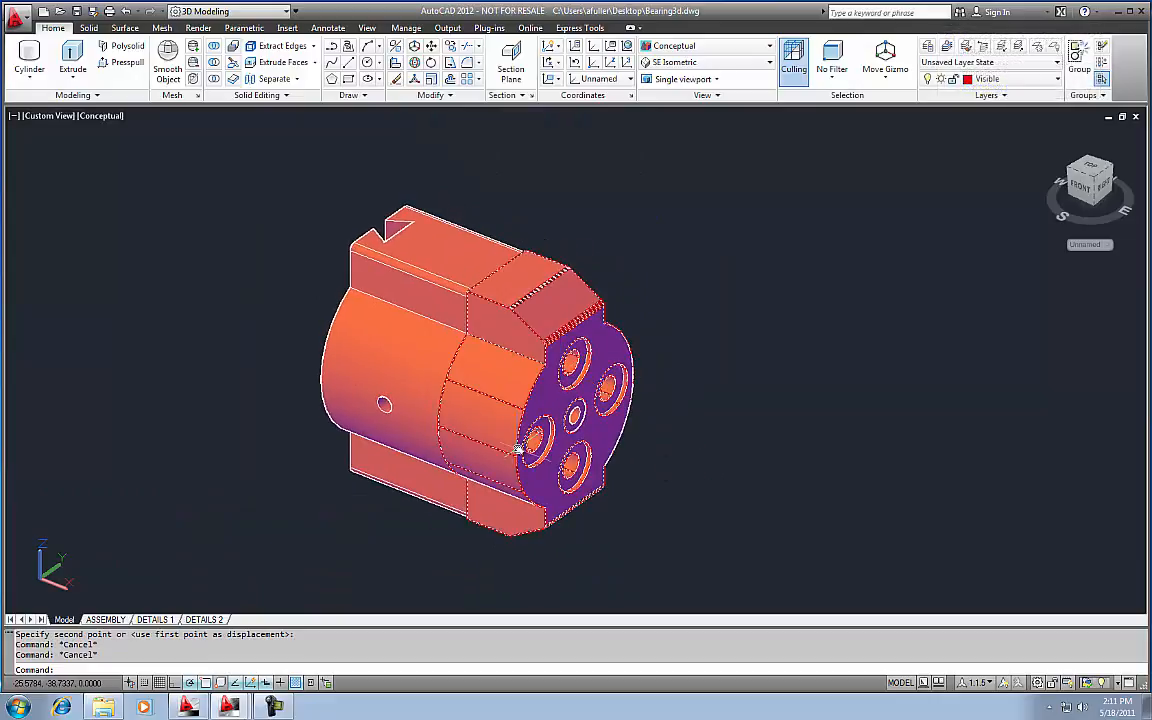
pyautogui.moveTo(513, 443)
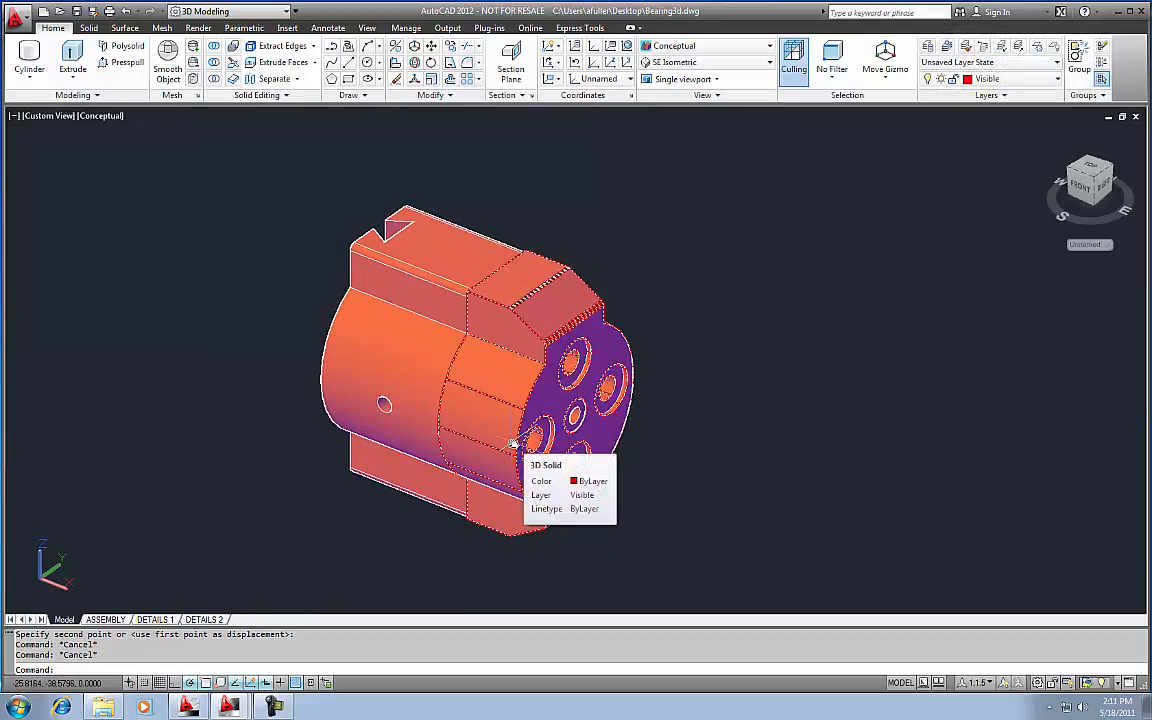
pyautogui.moveTo(513, 443)
pyautogui.mouseDown(button='middle')
pyautogui.moveTo(522, 440)
pyautogui.moveTo(502, 447)
pyautogui.moveTo(509, 441)
pyautogui.mouseUp(button='middle')
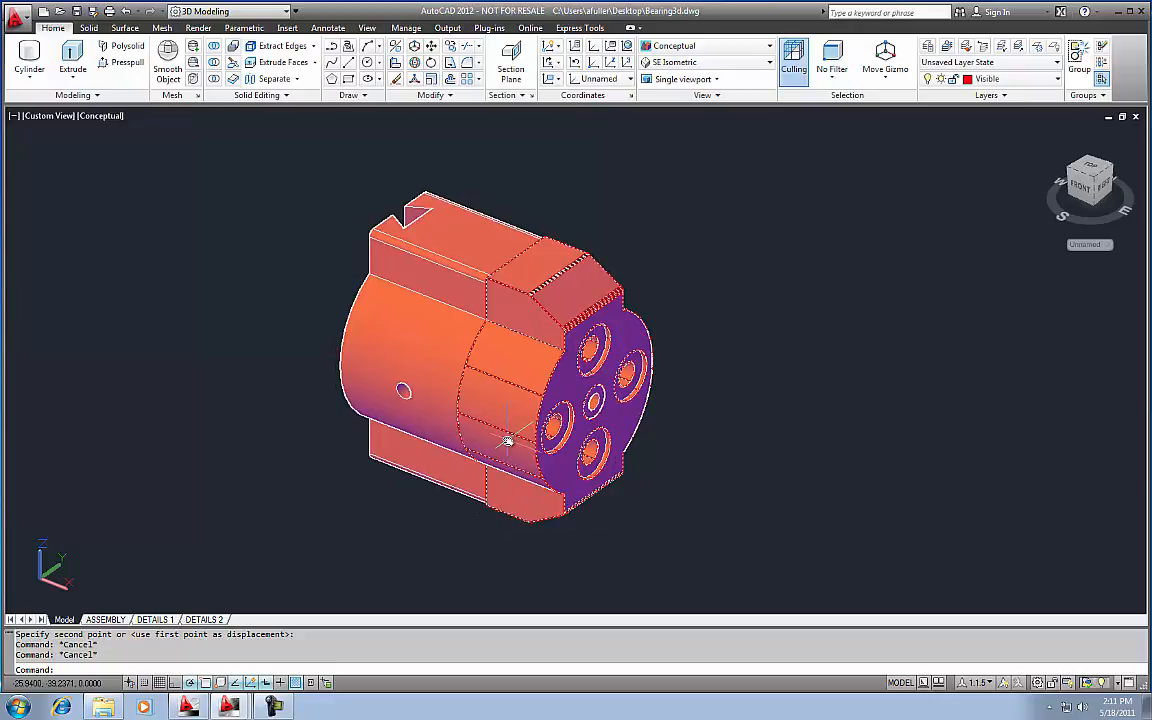
pyautogui.moveTo(504, 433); pyautogui.dragTo(355, 373, button='middle')
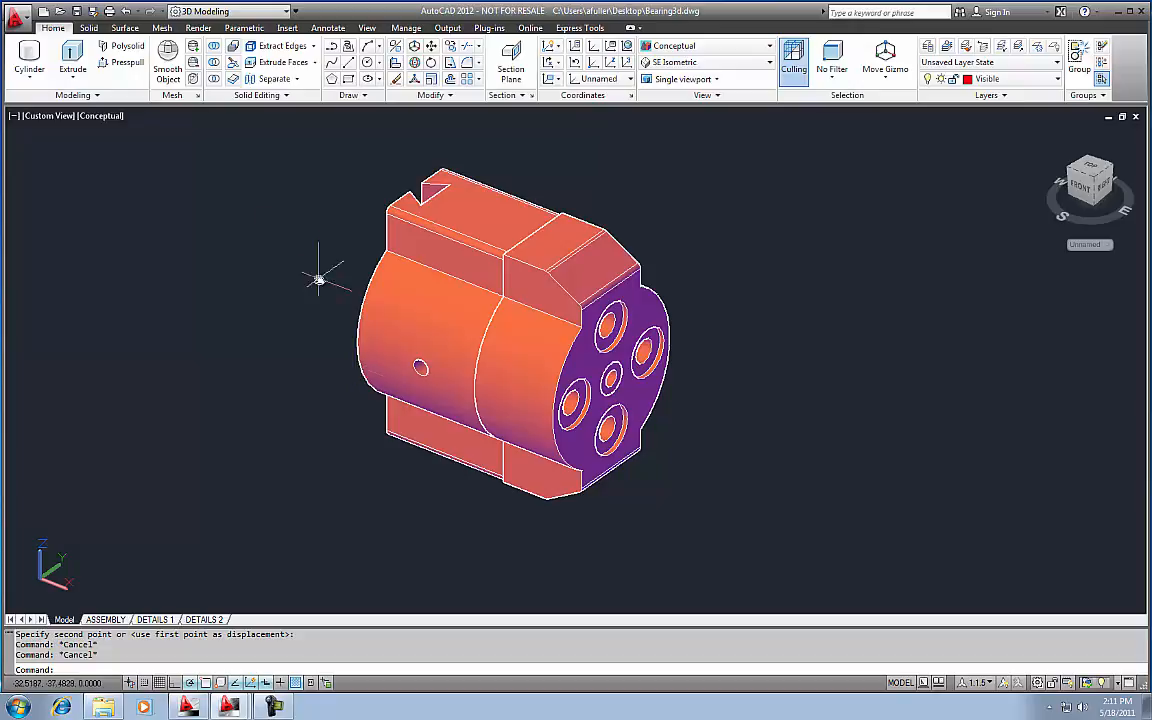
# Step: Draw a circle of diameter 0.513 in the open space beside the bearing assembly
pyautogui.write('c')
pyautogui.press('Return')
pyautogui.click(176, 334)
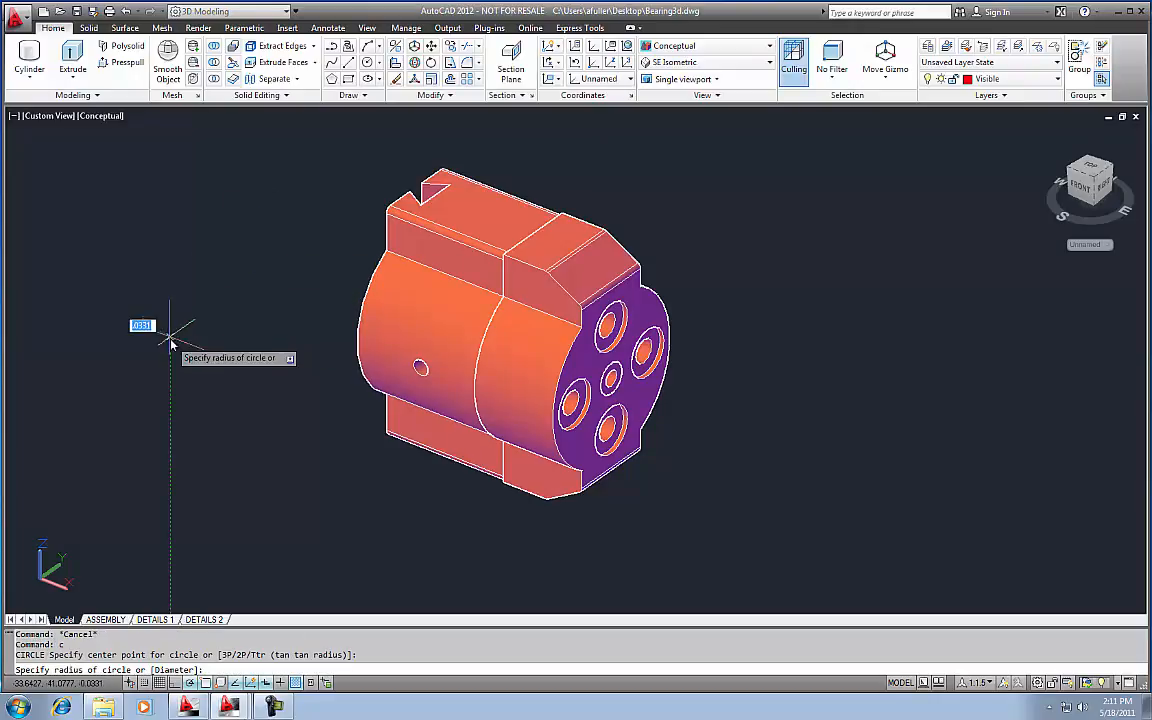
pyautogui.write('d')
pyautogui.press('Return')
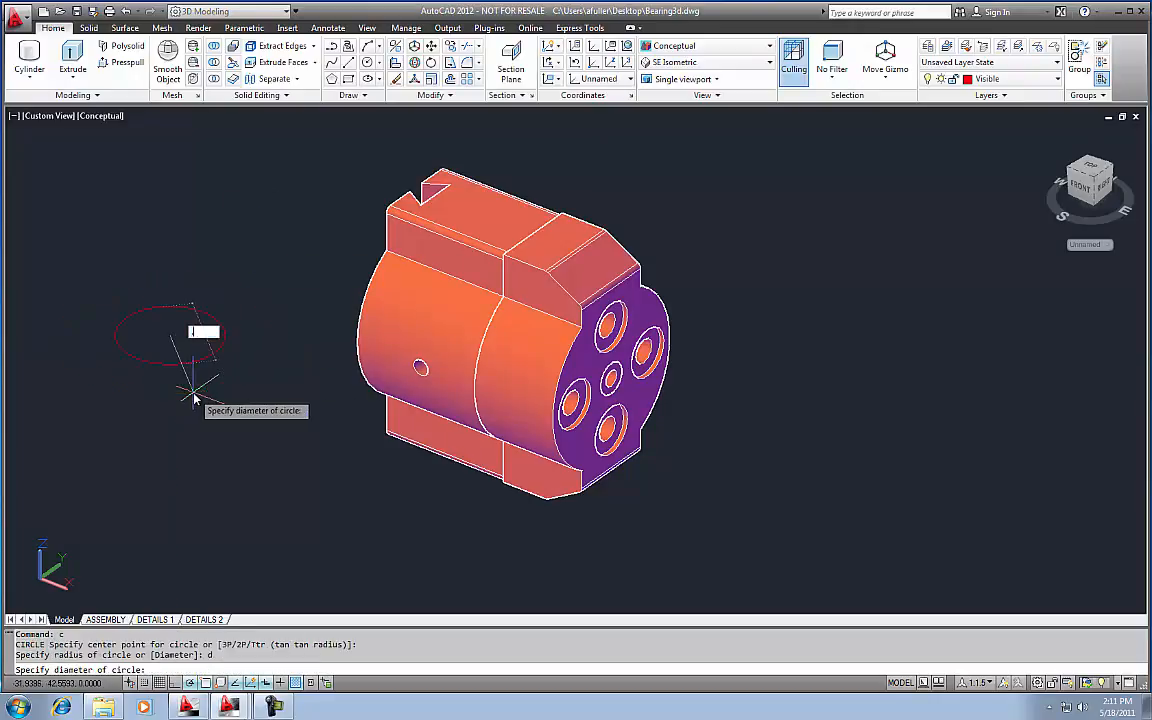
pyautogui.press('Return')
# Step: Draw a second circle of diameter 1 concentric with the 0.513 circle
pyautogui.press('Return')
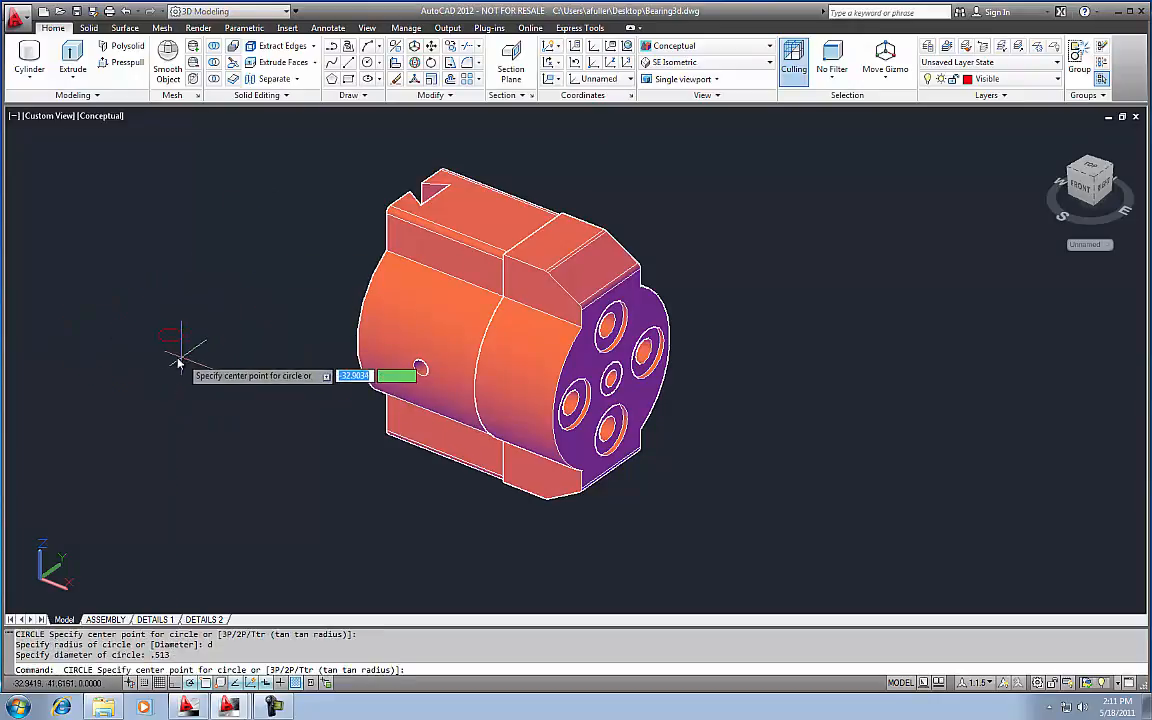
pyautogui.scroll(4, 175, 316)
pyautogui.click(172, 315)
pyautogui.write('d')
pyautogui.press('Return')
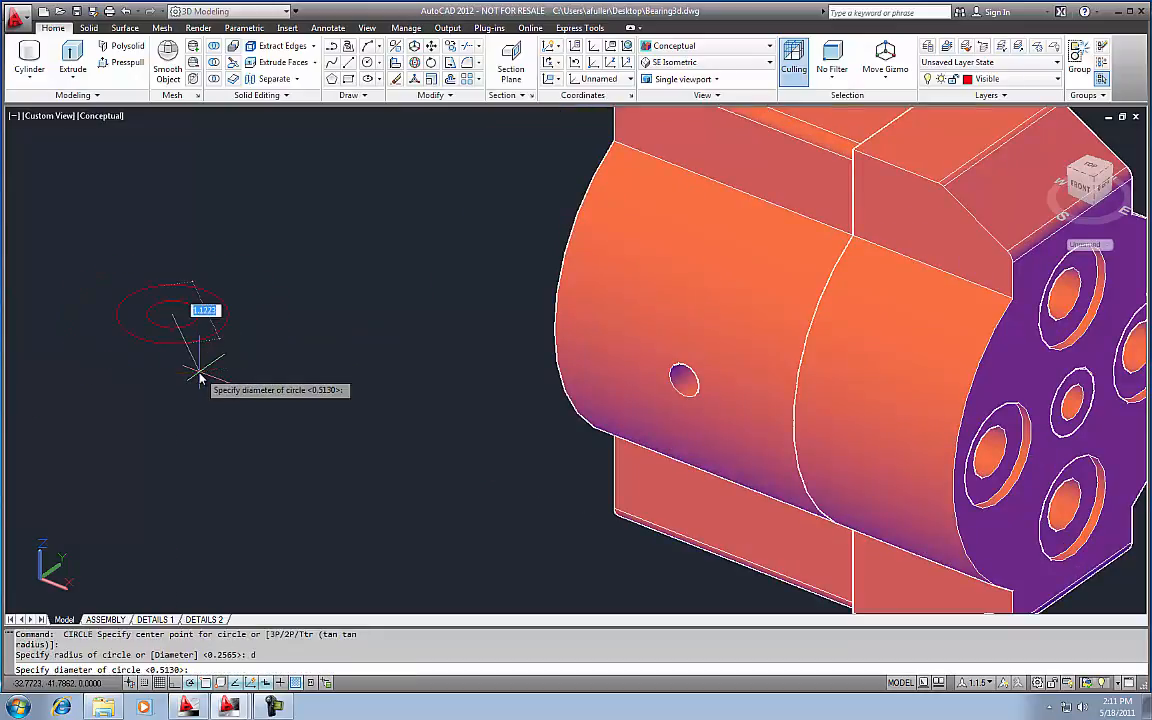
pyautogui.write('1')
pyautogui.press('Return')
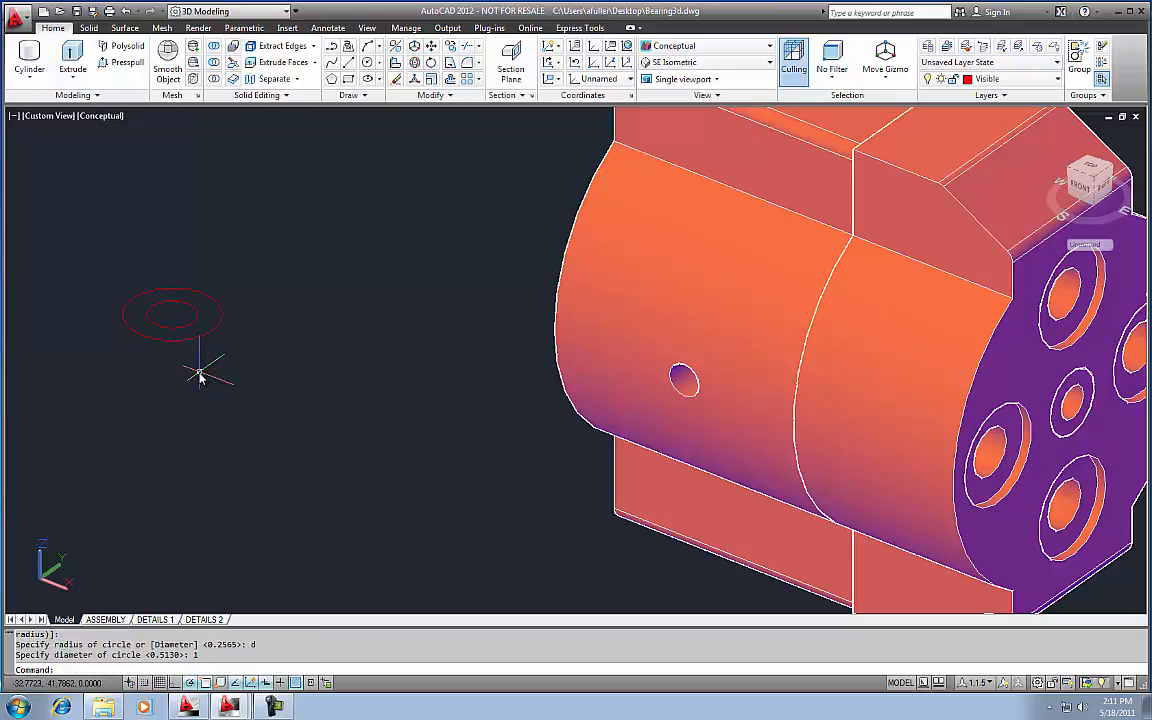
# Step: Presspull the ring area between the two circles downward by 0.063 to form a washer
pyautogui.click(124, 62)
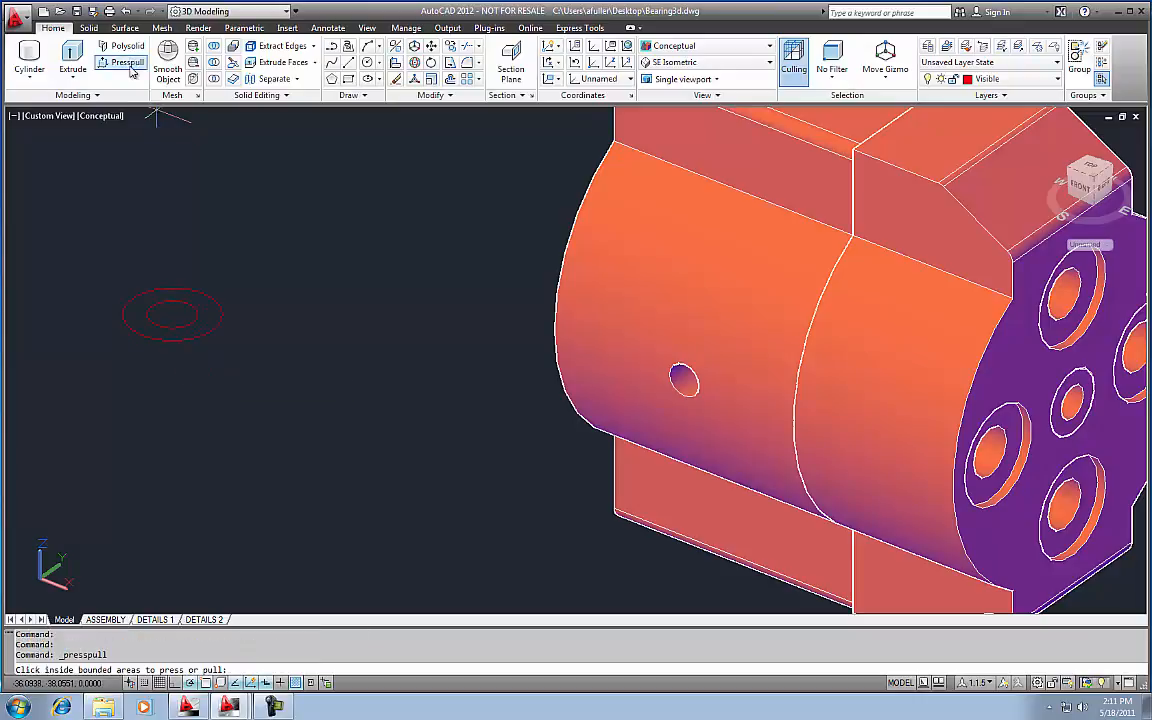
pyautogui.click(203, 327)
pyautogui.click(200, 381)
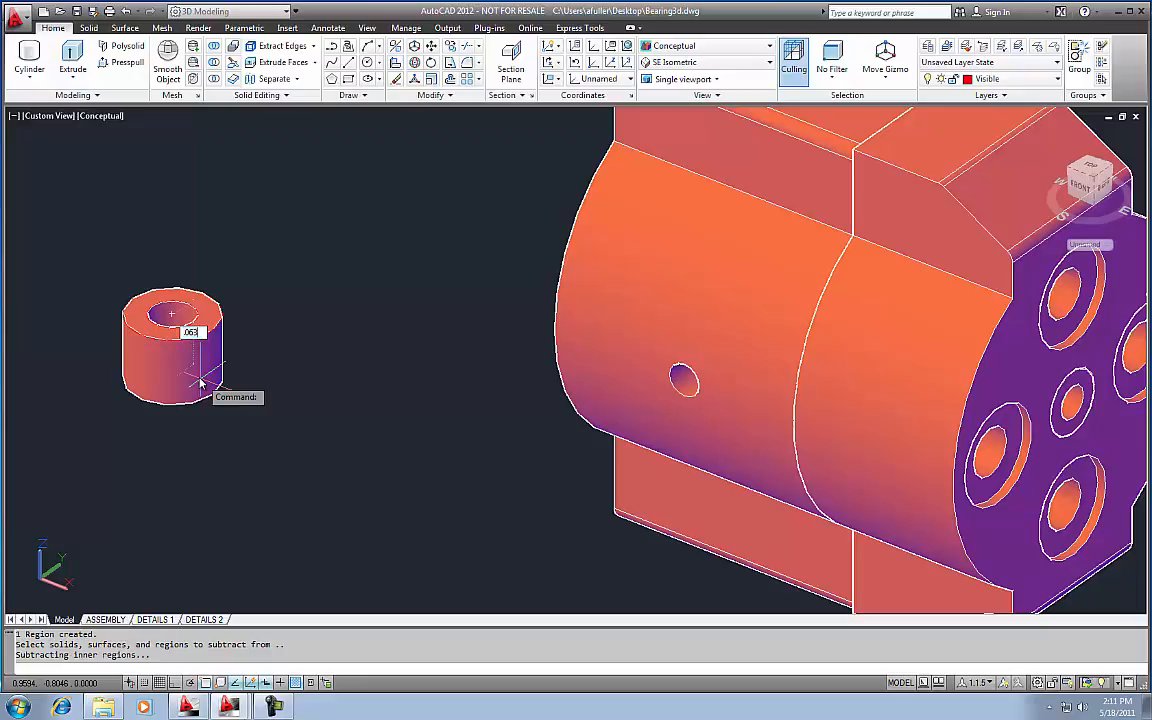
pyautogui.write('.063')
pyautogui.press('Return')
pyautogui.press('Escape')
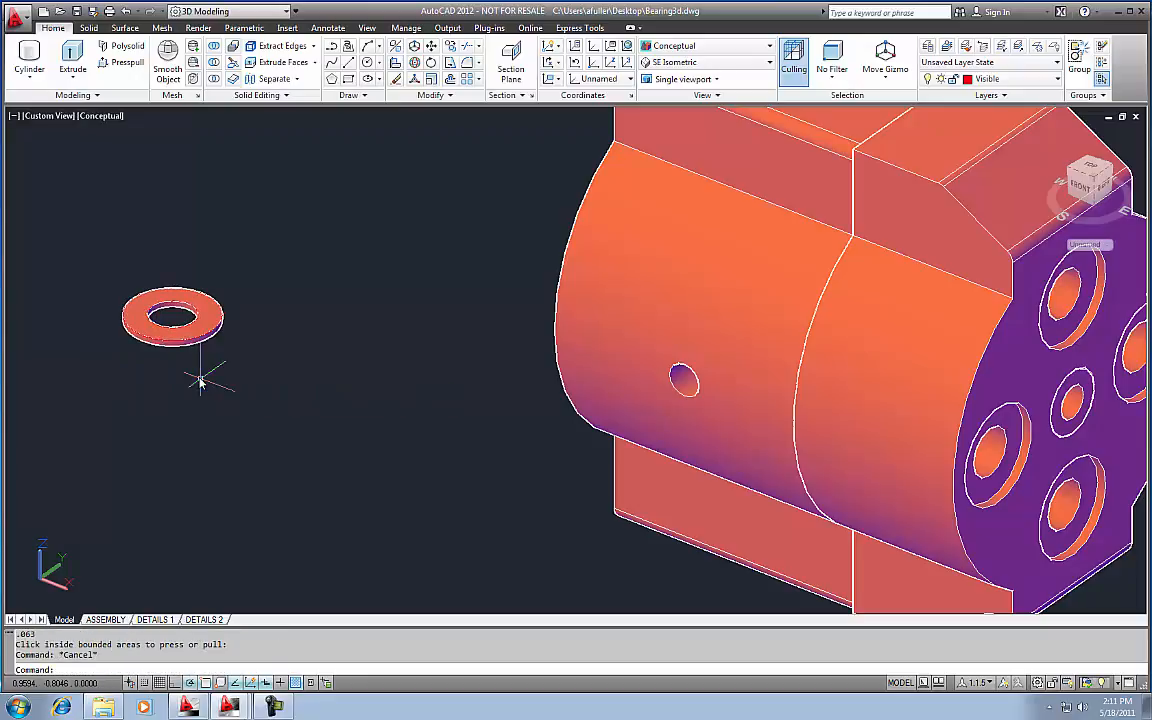
# Step: 3D Rotate the washer 90 degrees about the Y axis, using a base point just beside it
pyautogui.moveTo(201, 360); pyautogui.dragTo(211, 360, button='middle')
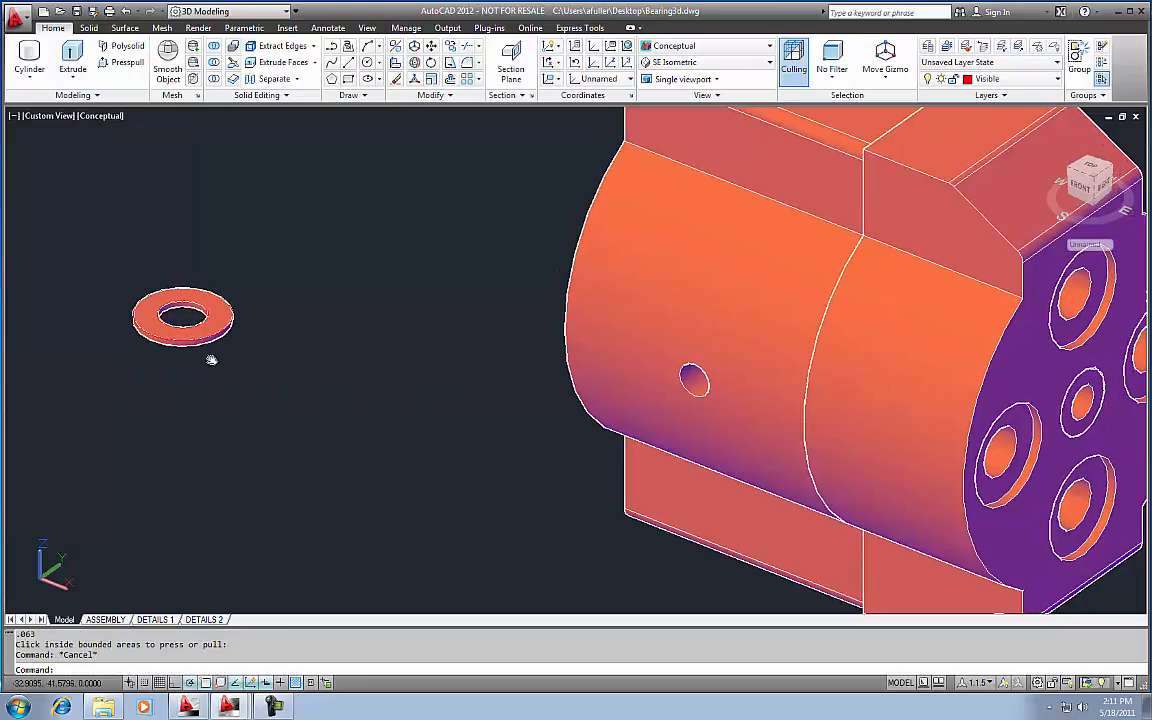
pyautogui.click(416, 62)
pyautogui.click(232, 313)
pyautogui.press('Return')
pyautogui.click(263, 322)
pyautogui.click(270, 296)
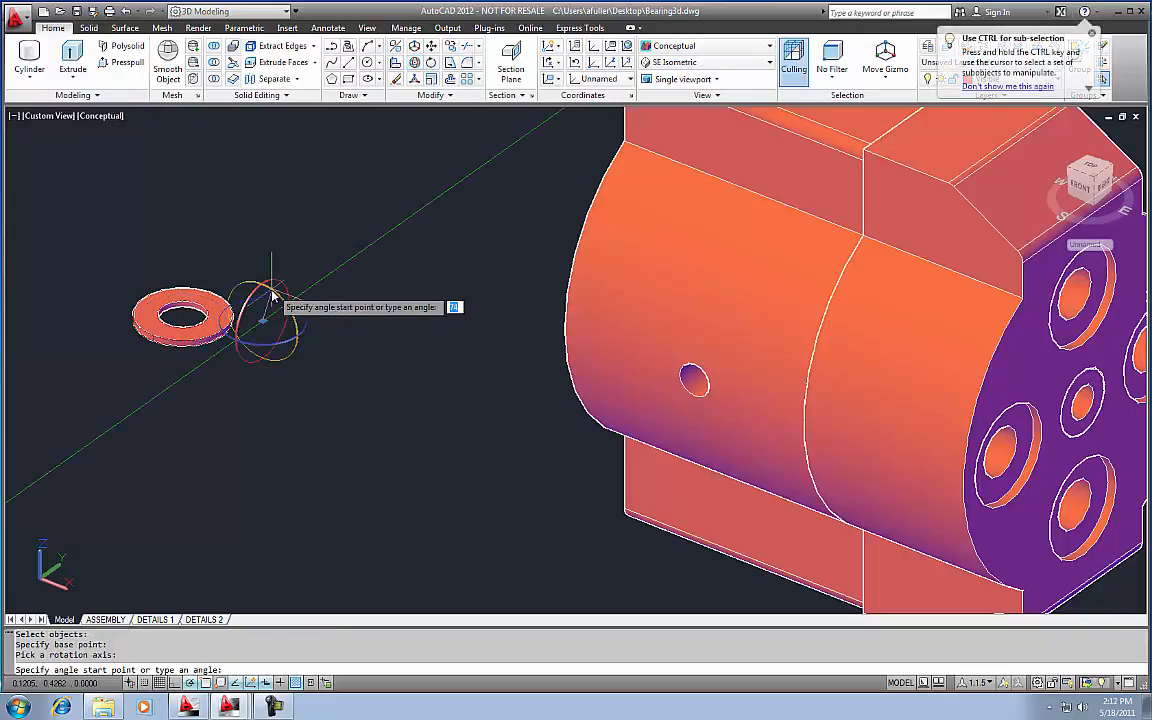
pyautogui.press('Return')
pyautogui.press('Escape')
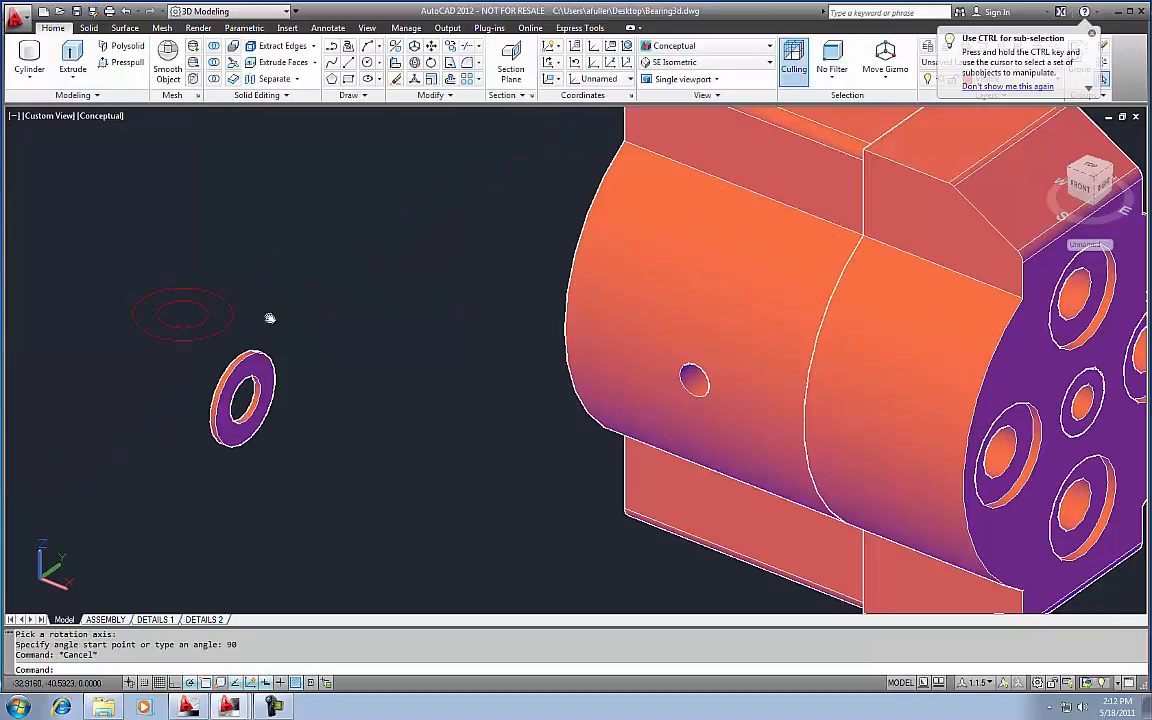
# Step: Delete the washer's two leftover circles and all the original 2D drawing views, keeping only the solids
pyautogui.click(268, 320)
pyautogui.moveTo(257, 321); pyautogui.dragTo(263, 311, button='middle')
pyautogui.click(197, 290)
pyautogui.scroll(-8, 318, 310)
pyautogui.moveTo(856, 367); pyautogui.dragTo(764, 380, button='middle')
pyautogui.scroll(-4, 766, 382)
pyautogui.click(957, 427)
pyautogui.click(674, 222)
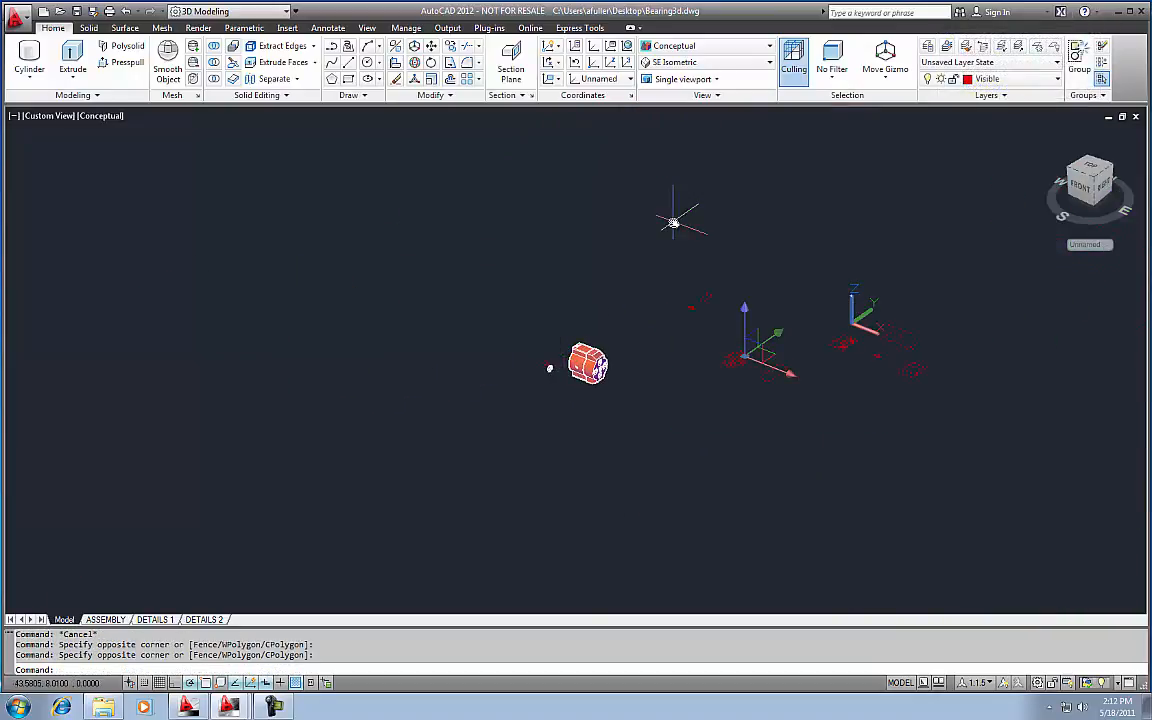
pyautogui.press('Delete')
pyautogui.scroll(4, 555, 368)
pyautogui.scroll(4, 556, 370)
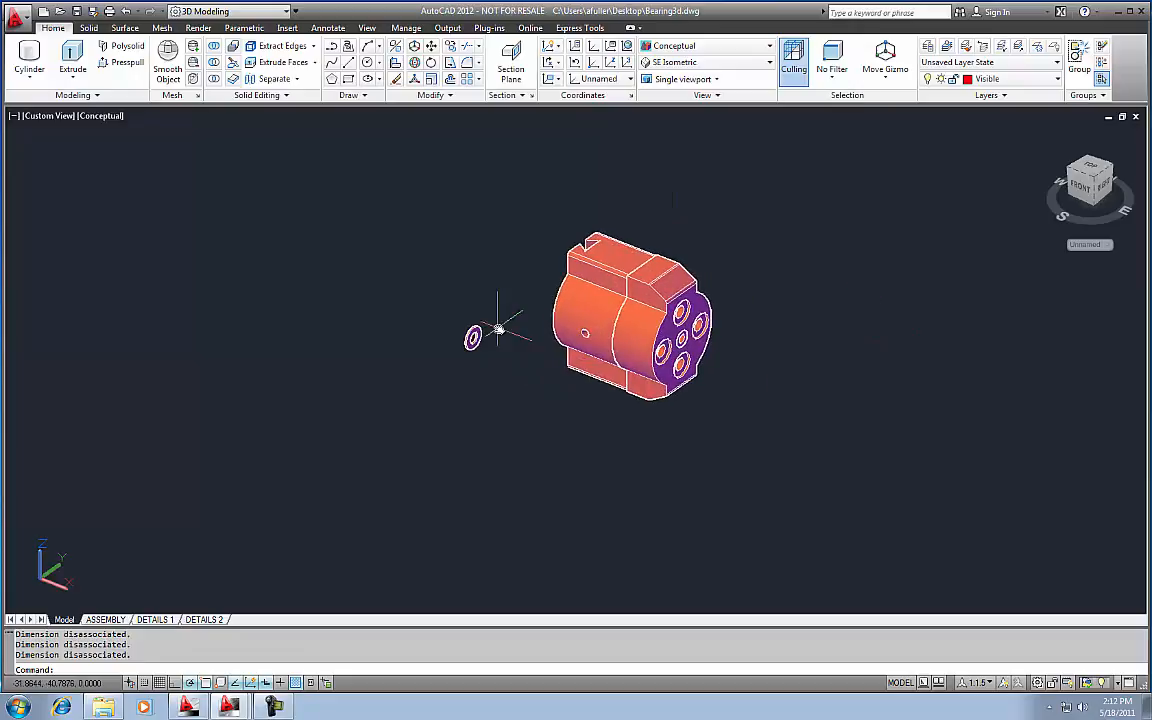
pyautogui.scroll(3, 500, 326)
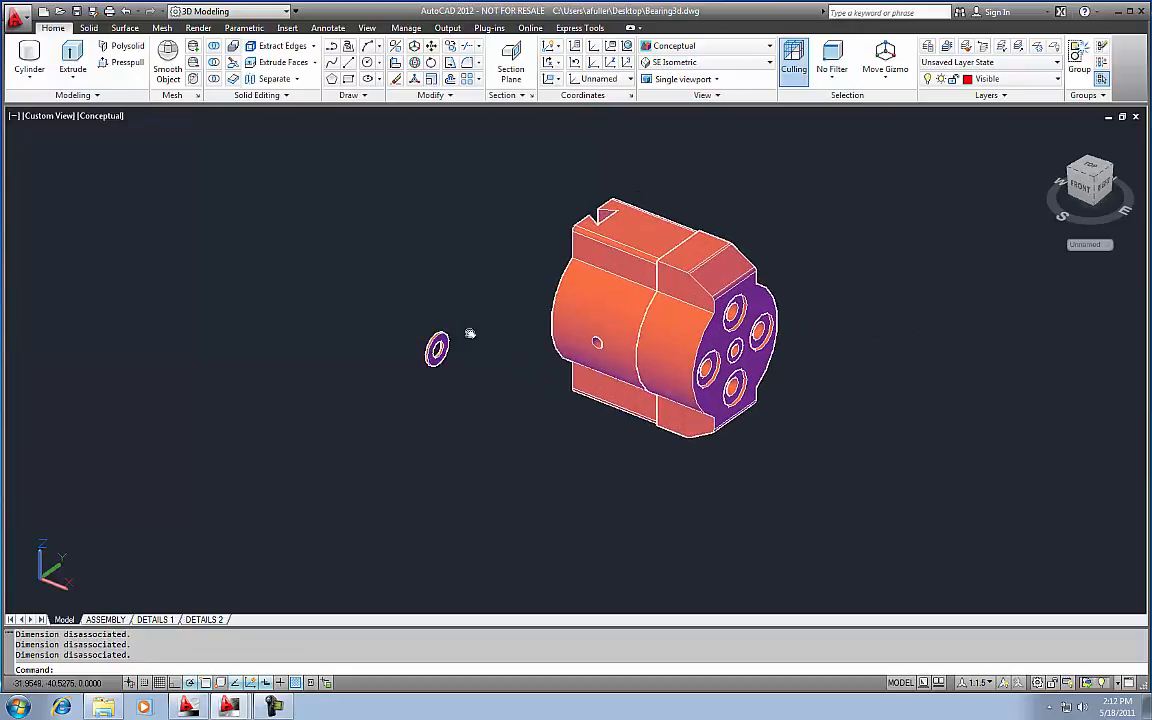
pyautogui.scroll(2, 436, 342)
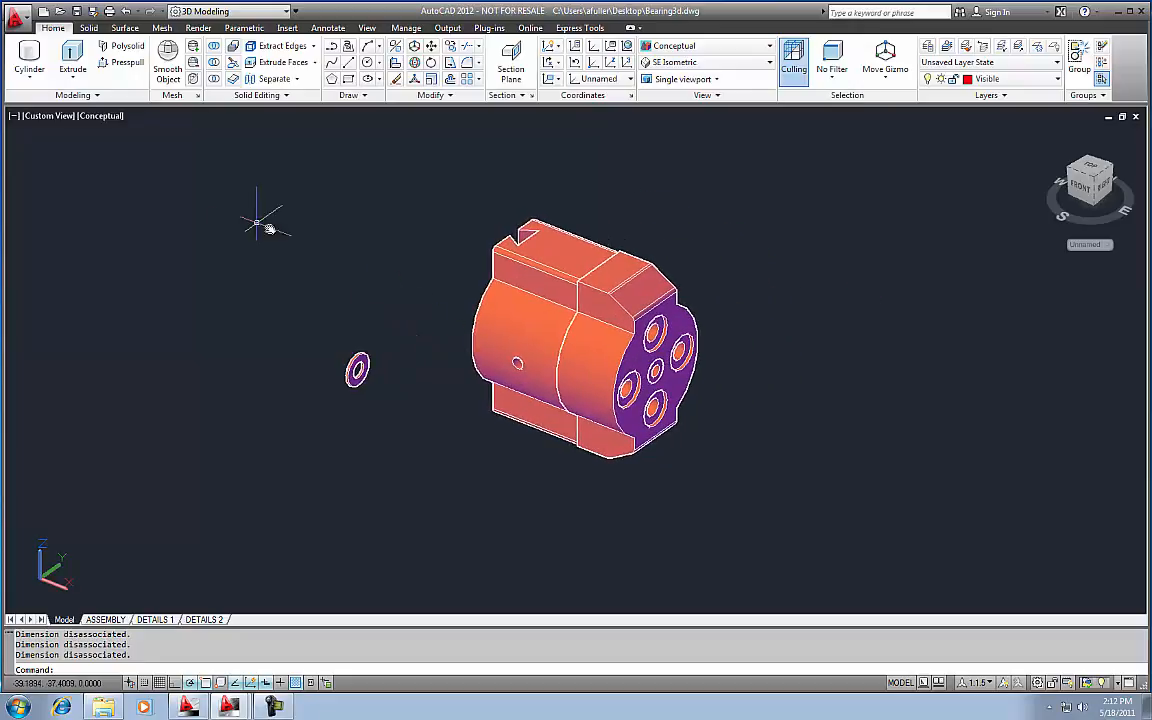
pyautogui.press('Escape')
pyautogui.press('Escape')
pyautogui.press('Escape')
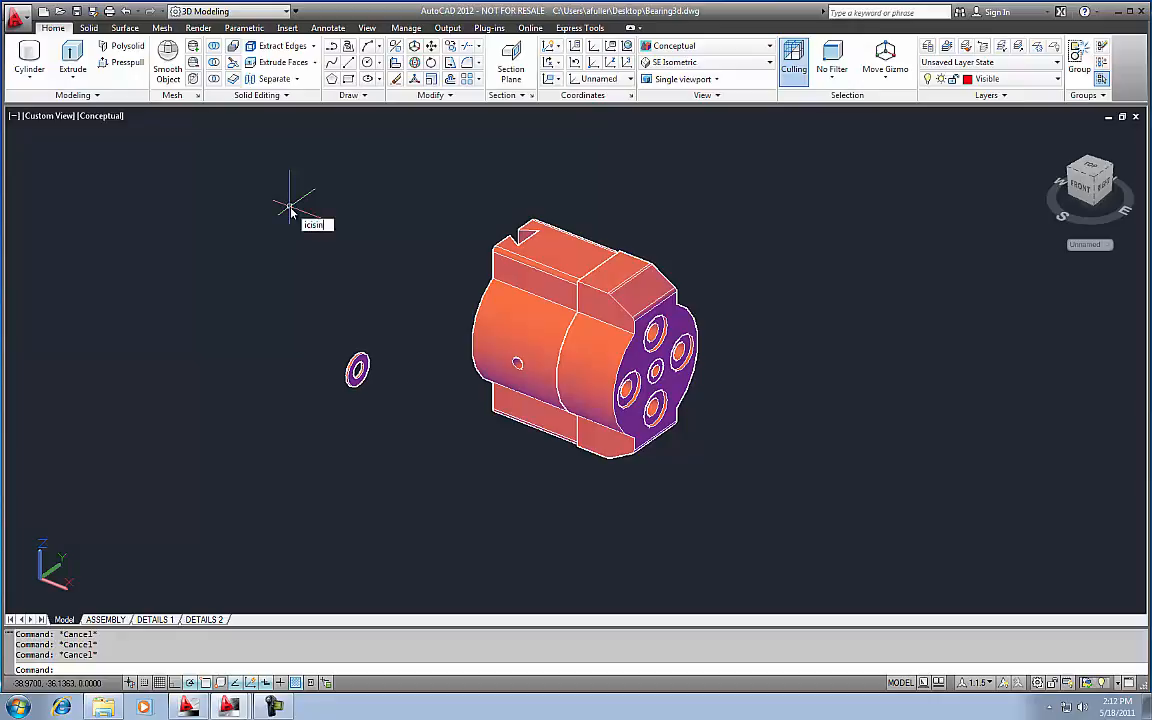
pyautogui.press('Return')
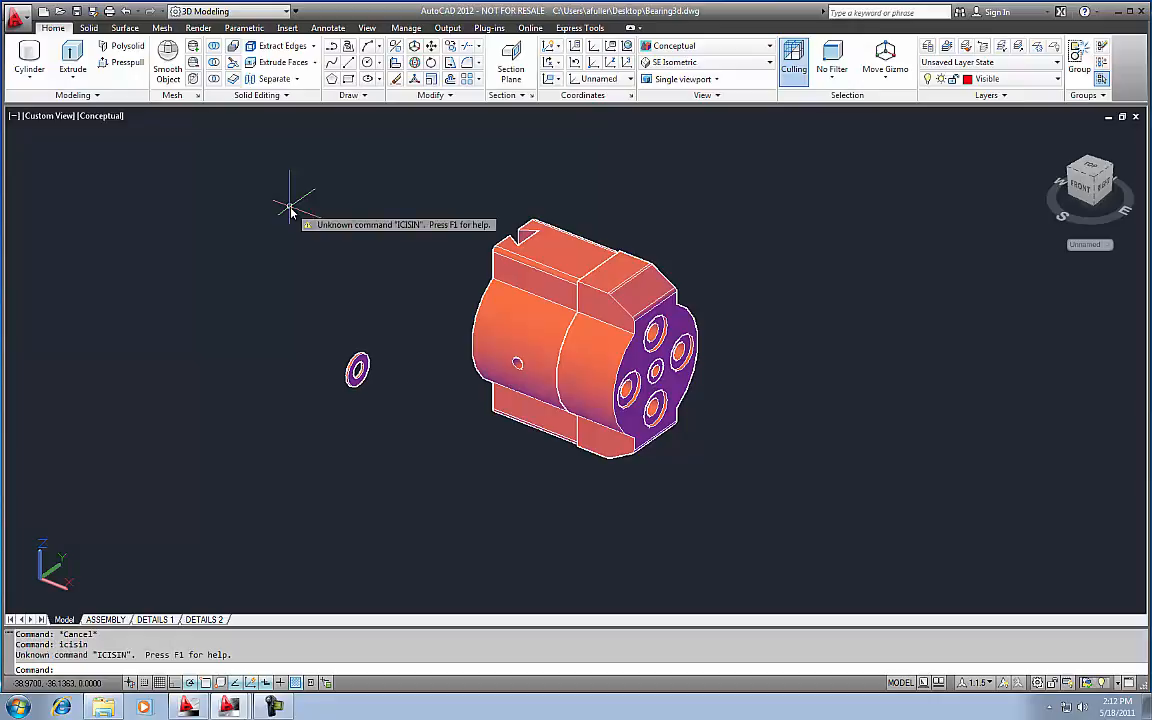
pyautogui.press('Escape')
pyautogui.press('Escape')
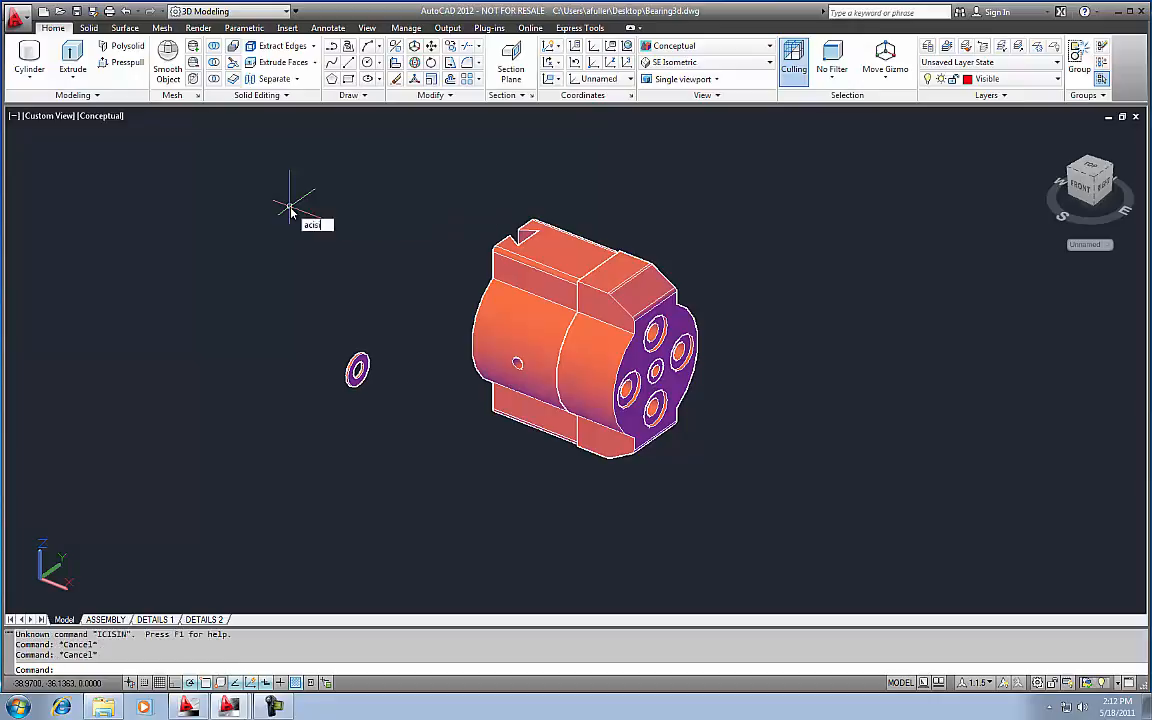
# Step: Import the bolt from the ACIS file 91247A723.SAT in the Unit 7 folder of !Intermediate CAD using ACISIN
pyautogui.write('acisin')
pyautogui.press('Return')
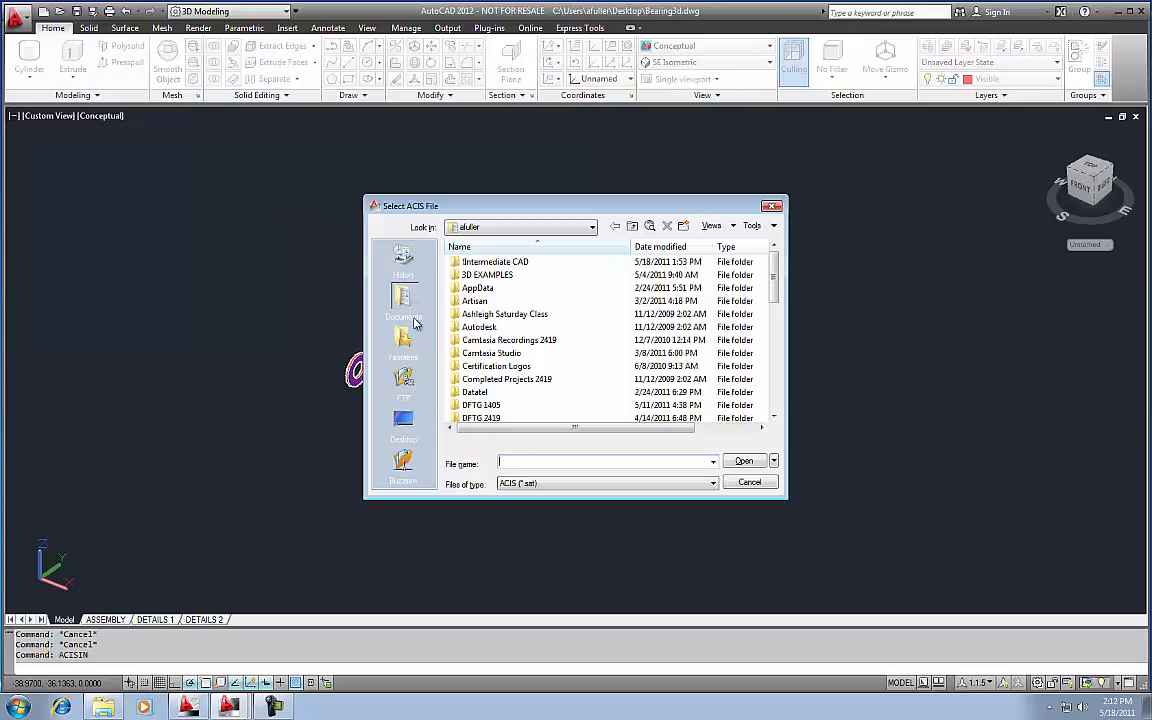
pyautogui.doubleClick(470, 262)
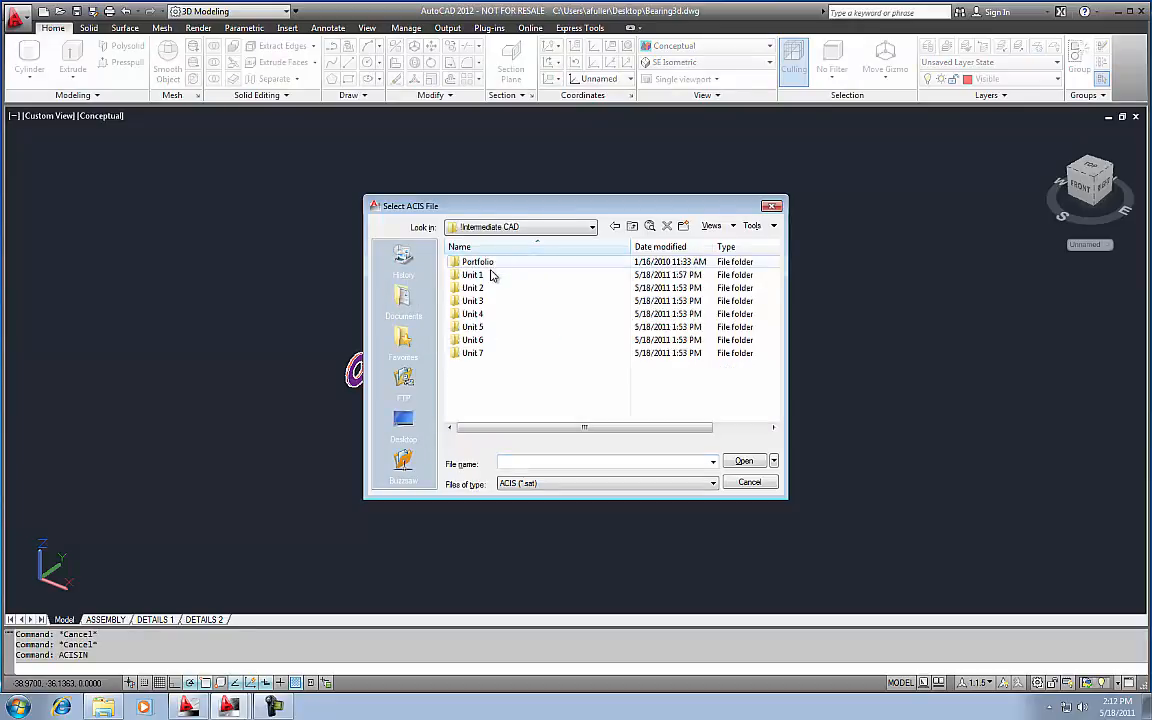
pyautogui.doubleClick(473, 354)
pyautogui.click(485, 263)
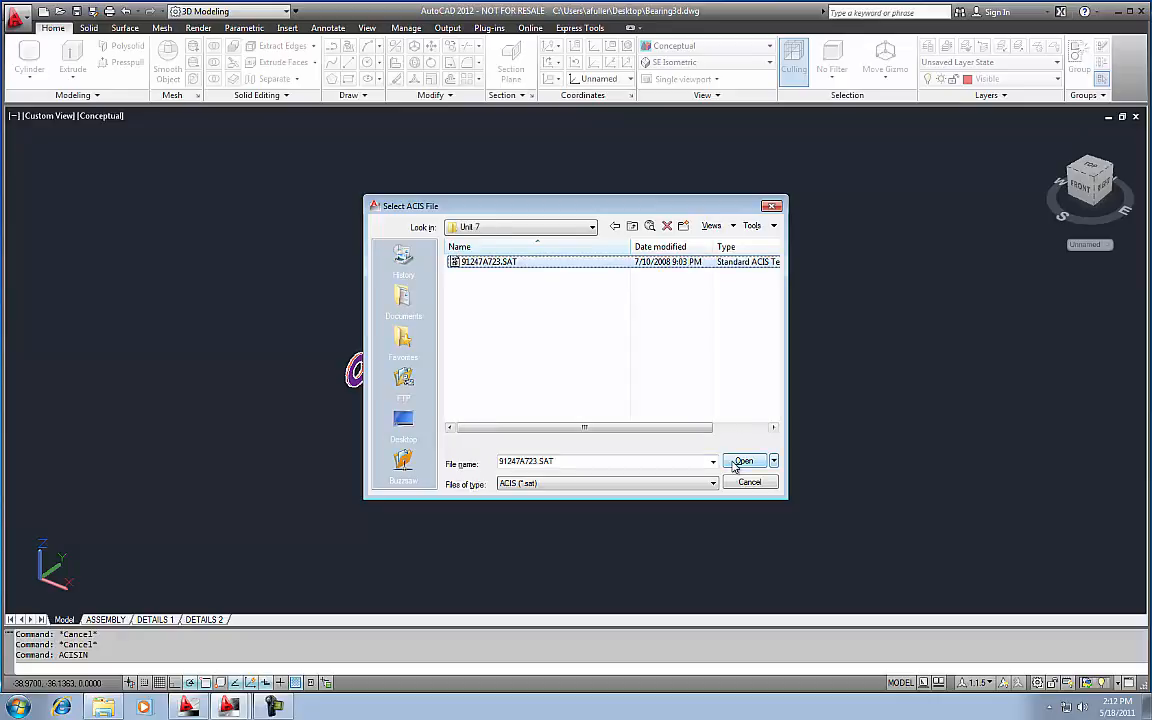
pyautogui.click(743, 462)
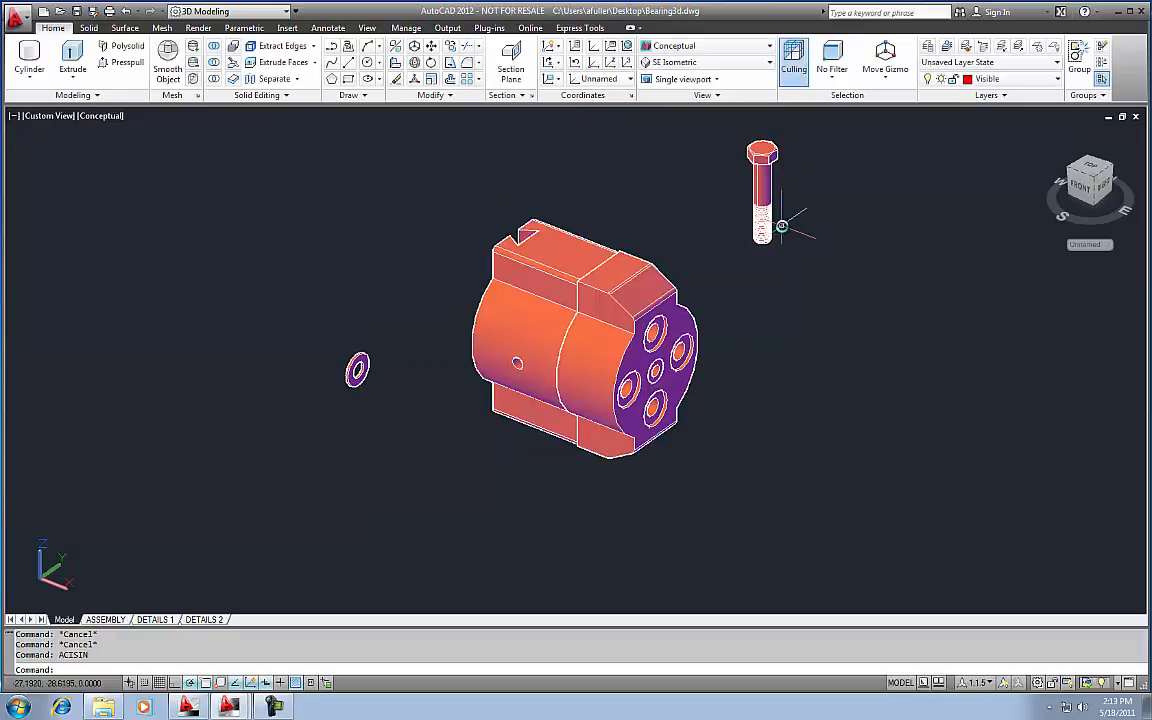
# Step: Try a 90-degree 3D rotation of the imported bolt about the Y axis, and undo it
pyautogui.moveTo(785, 250); pyautogui.dragTo(745, 273, button='middle')
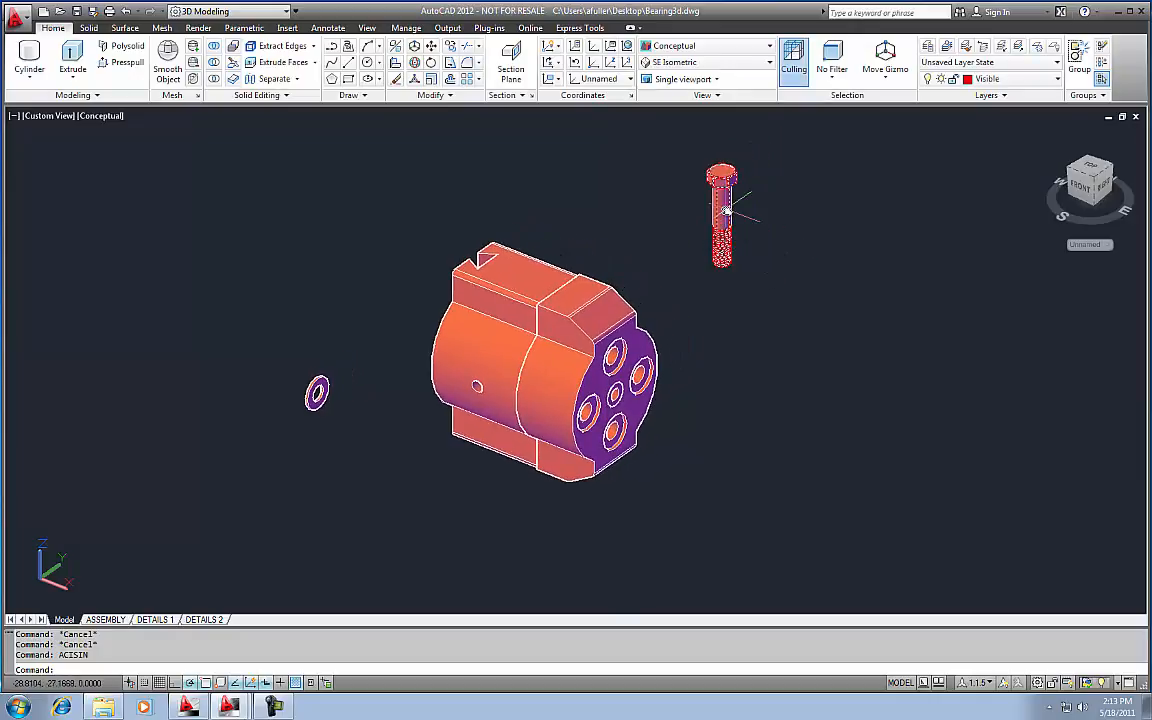
pyautogui.moveTo(631, 241); pyautogui.dragTo(613, 245, button='middle')
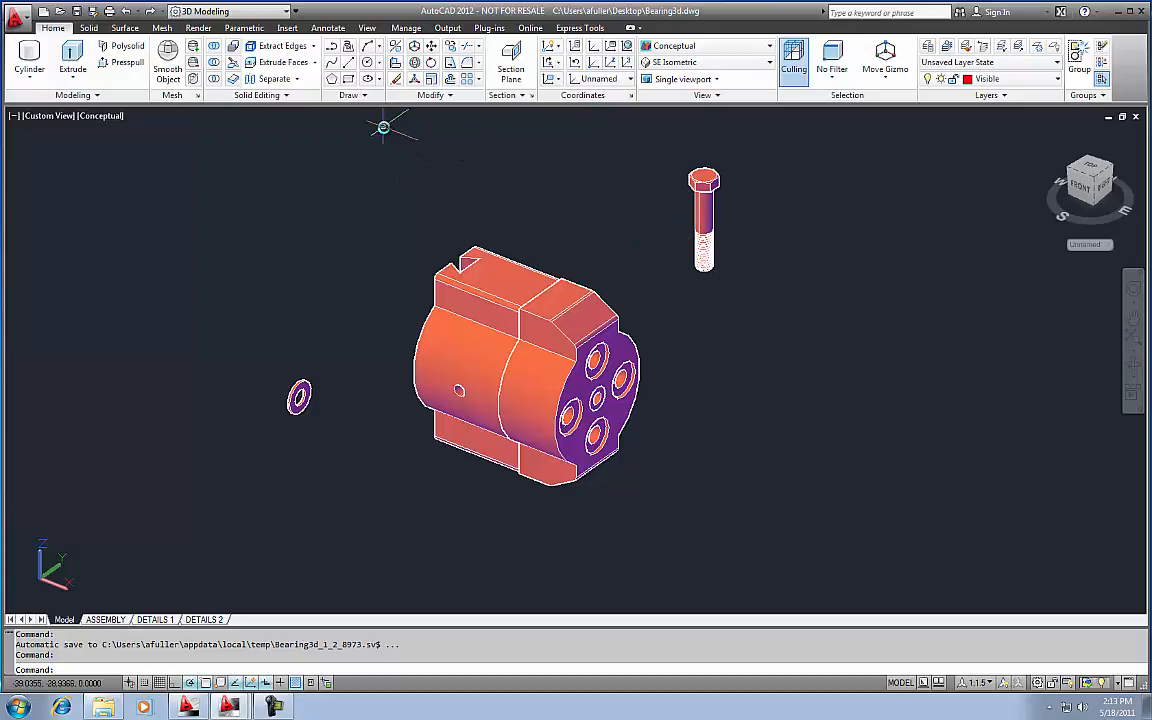
pyautogui.click(437, 84)
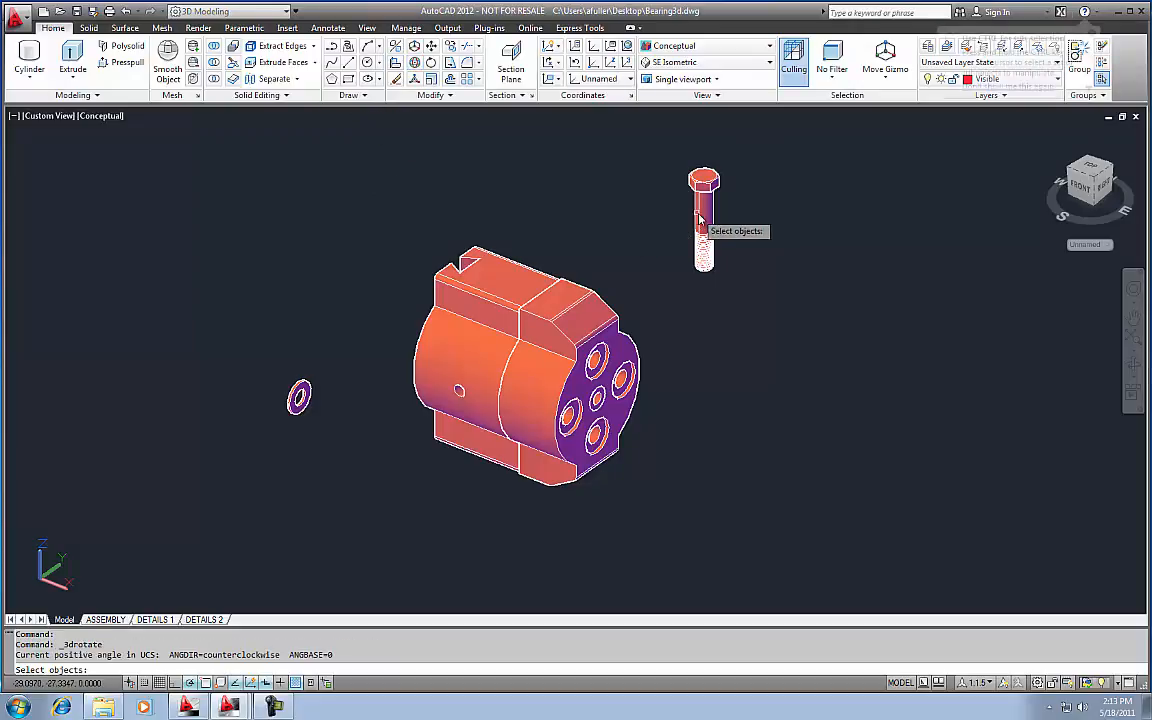
pyautogui.click(703, 225)
pyautogui.press('Return')
pyautogui.click(728, 208)
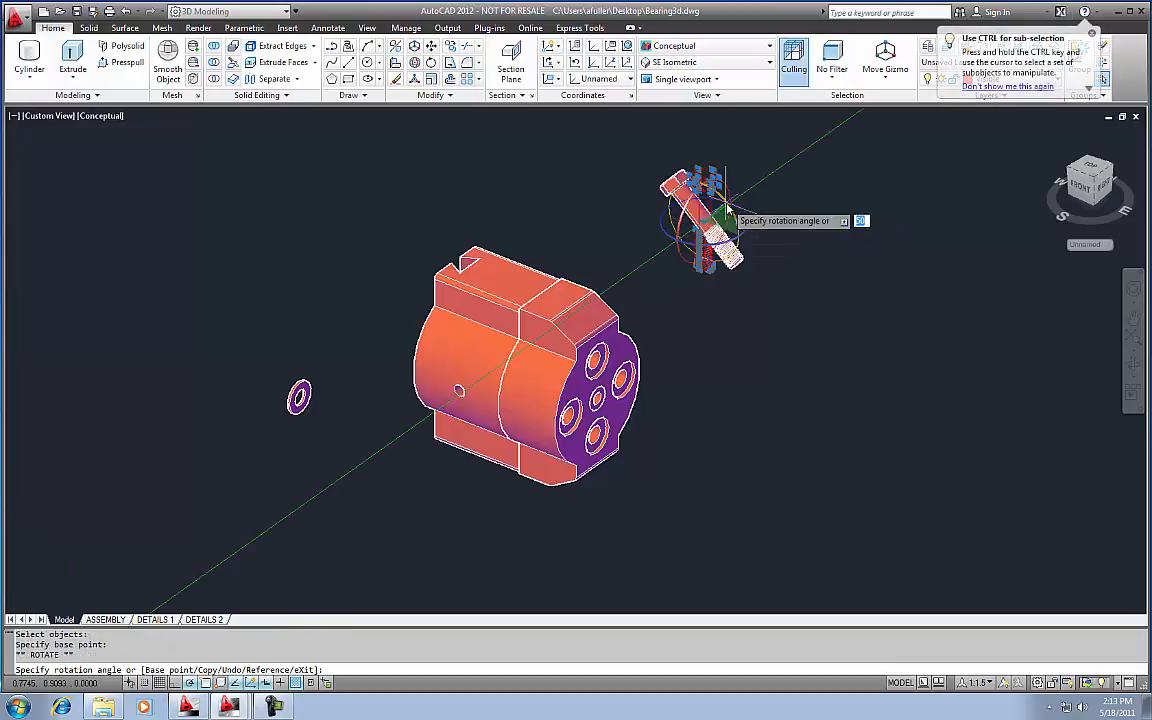
pyautogui.write('90')
pyautogui.press('Return')
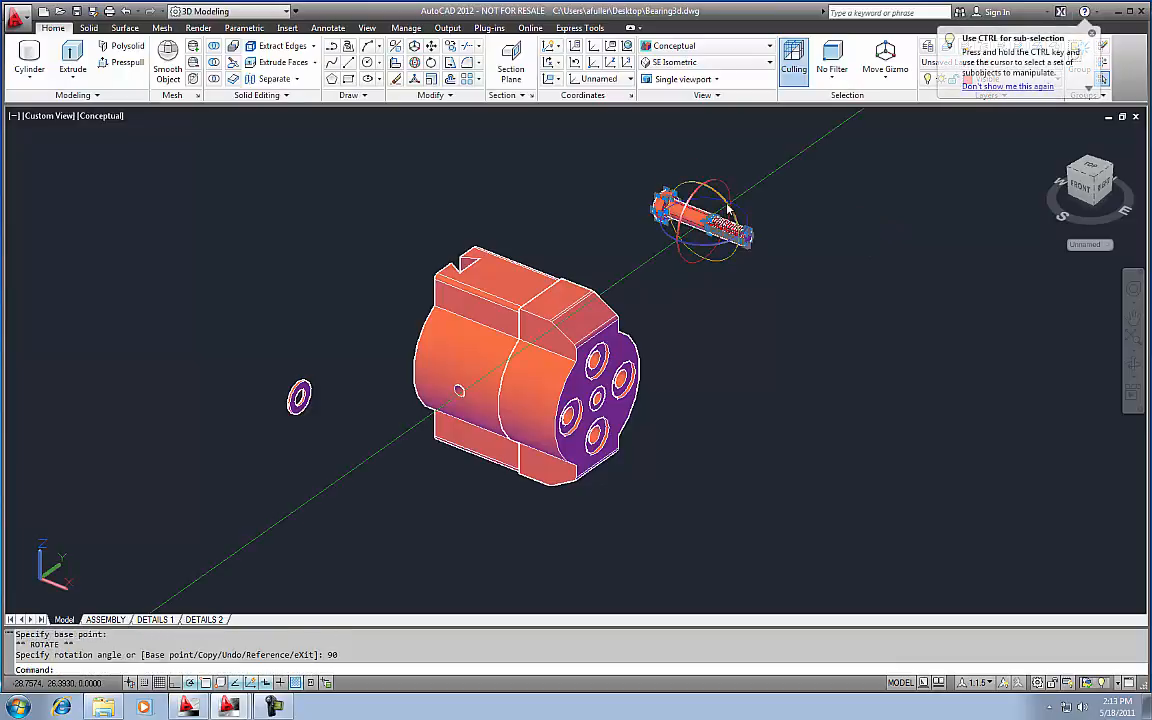
pyautogui.press('Escape')
pyautogui.write('u')
pyautogui.press('Return')
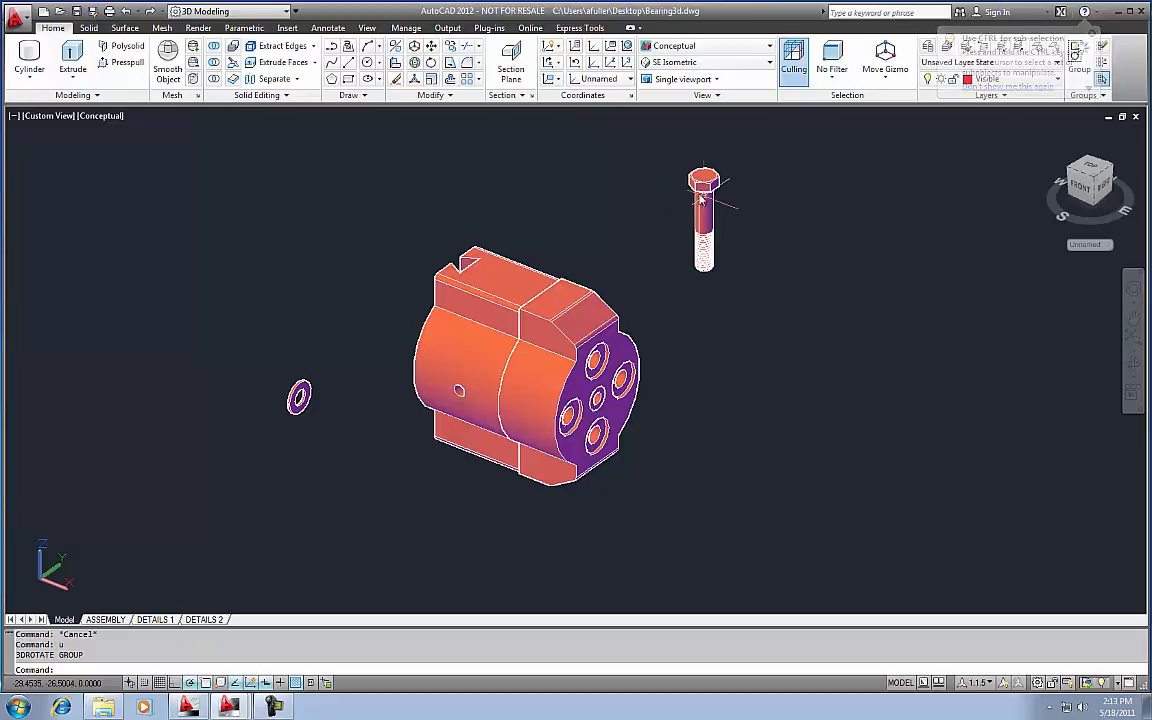
# Step: 3D Rotate the bolt a quarter turn about the Y axis so its head faces the same way as the counterbored face
pyautogui.click(440, 84)
pyautogui.click(703, 226)
pyautogui.press('Return')
pyautogui.click(733, 224)
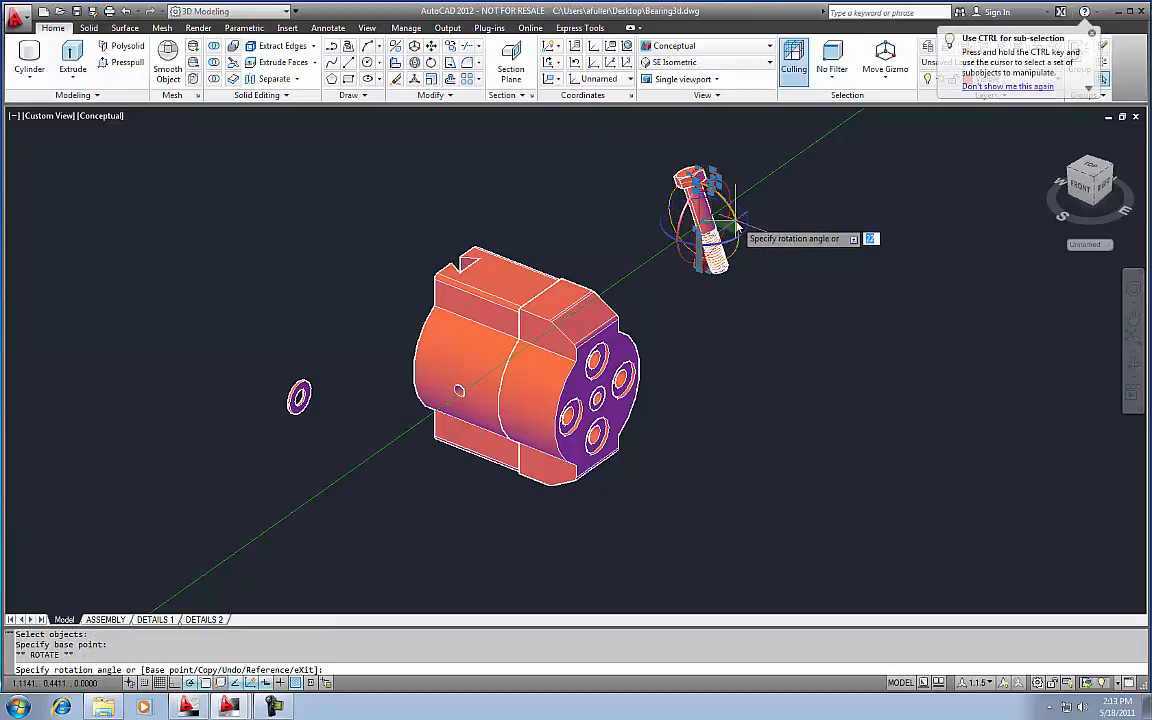
pyautogui.press('Return')
pyautogui.press('Escape')
pyautogui.press('Escape')
pyautogui.press('Escape')
# Step: Copy the washer by its hole centre into each of the four counterbored holes on the bearing's end face
pyautogui.write('co')
pyautogui.press('Return')
pyautogui.moveTo(330, 412); pyautogui.dragTo(285, 378)
pyautogui.press('Return')
pyautogui.scroll(5, 314, 400)
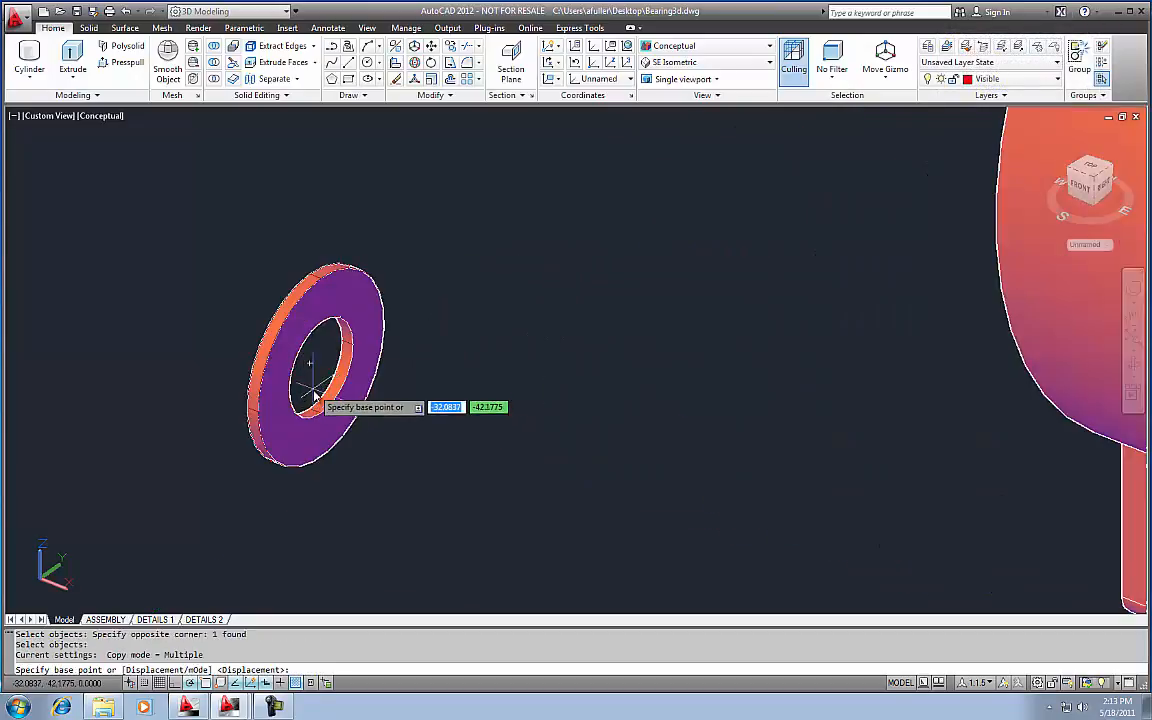
pyautogui.click(311, 370)
pyautogui.scroll(-5, 494, 378)
pyautogui.scroll(6, 548, 370)
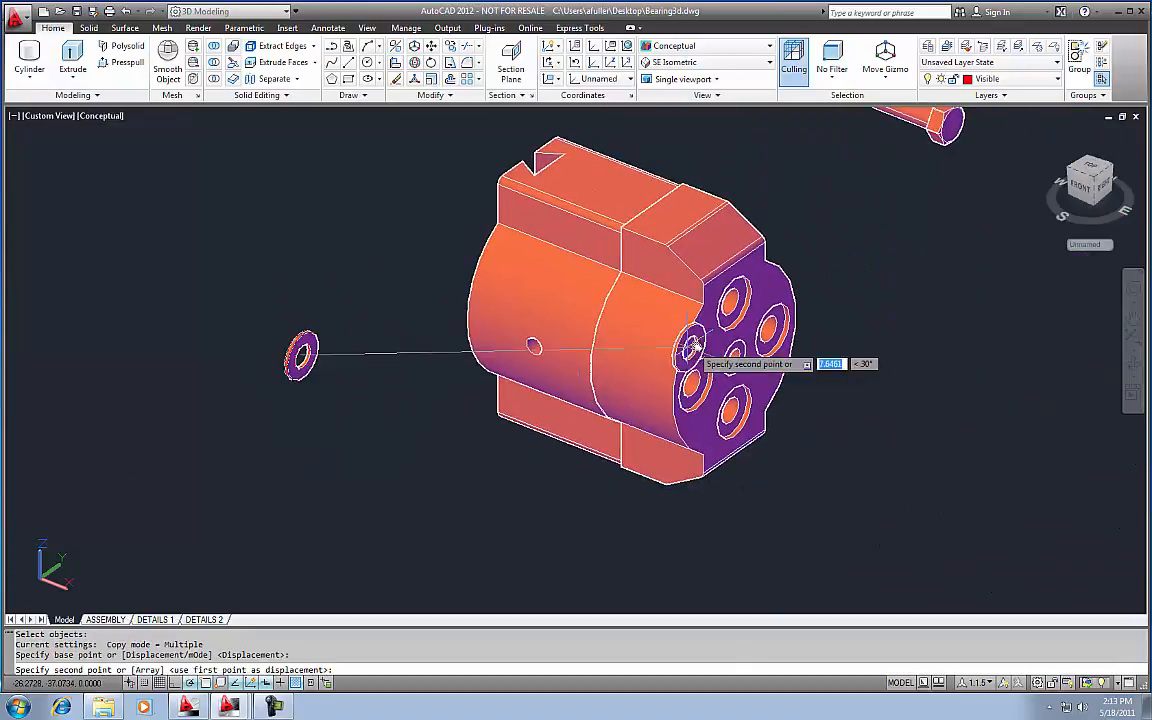
pyautogui.click(740, 277)
pyautogui.click(828, 333)
pyautogui.click(743, 480)
pyautogui.click(664, 442)
pyautogui.press('Return')
pyautogui.scroll(-5, 788, 380)
pyautogui.press('Escape')
pyautogui.press('Escape')
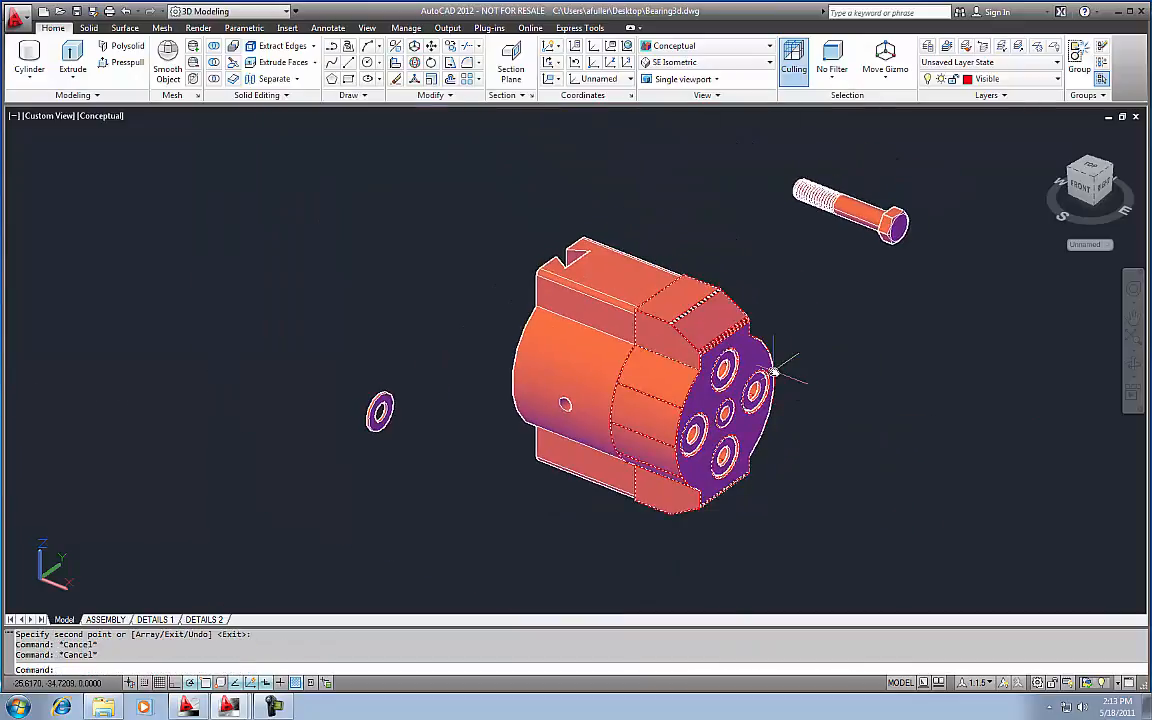
# Step: Copy the bolt from the centre of its head's underside onto the washers in the four counterbored holes
pyautogui.write('co')
pyautogui.press('Return')
pyautogui.click(904, 243)
pyautogui.click(888, 223)
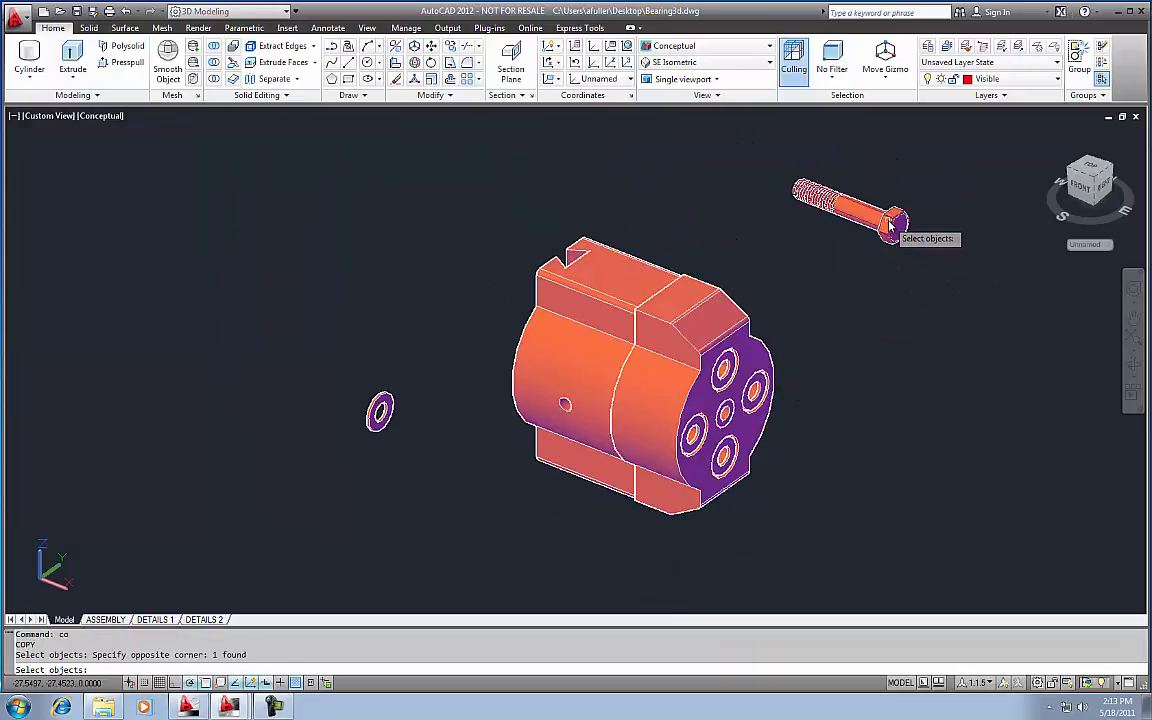
pyautogui.press('Return')
pyautogui.scroll(4, 892, 228)
pyautogui.click(880, 220)
pyautogui.scroll(-3, 770, 360)
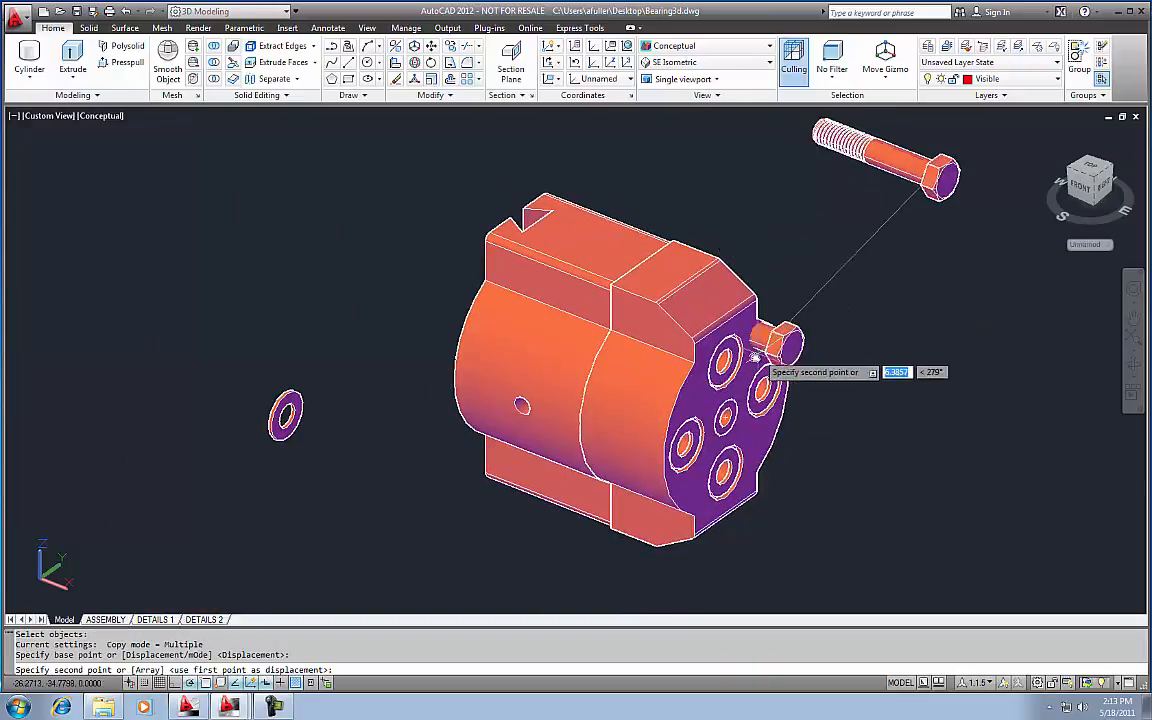
pyautogui.scroll(5, 702, 362)
pyautogui.click(692, 369)
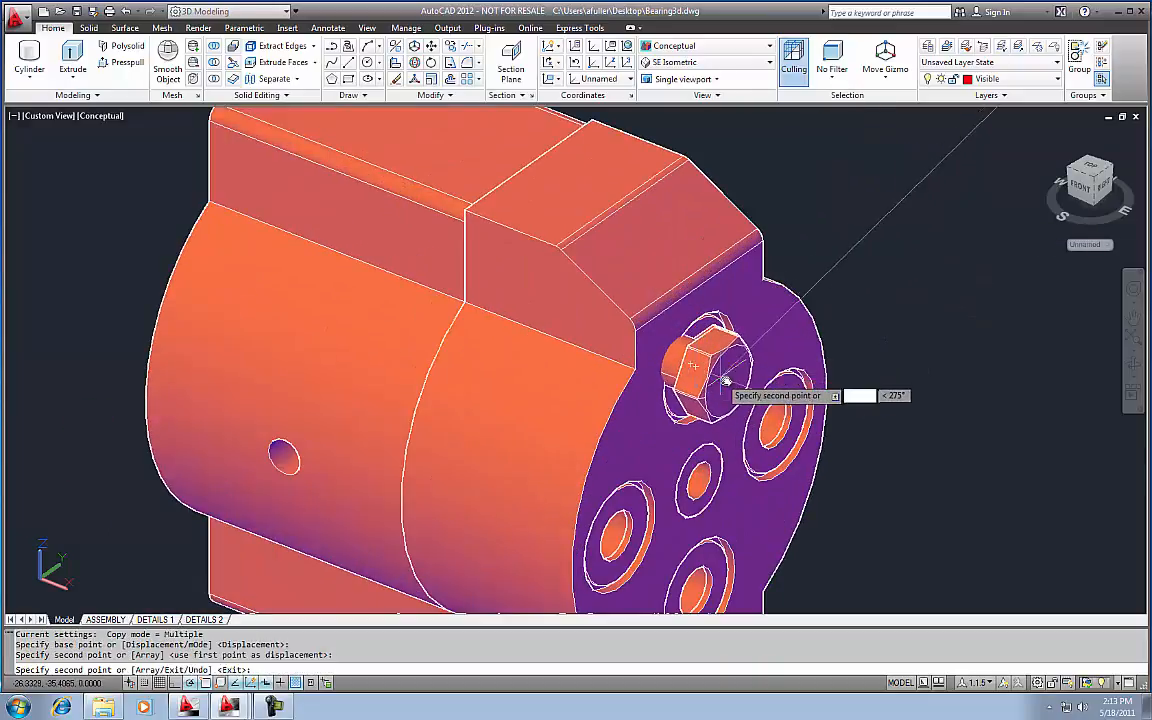
pyautogui.click(775, 422)
pyautogui.moveTo(711, 480); pyautogui.dragTo(771, 375, button='middle')
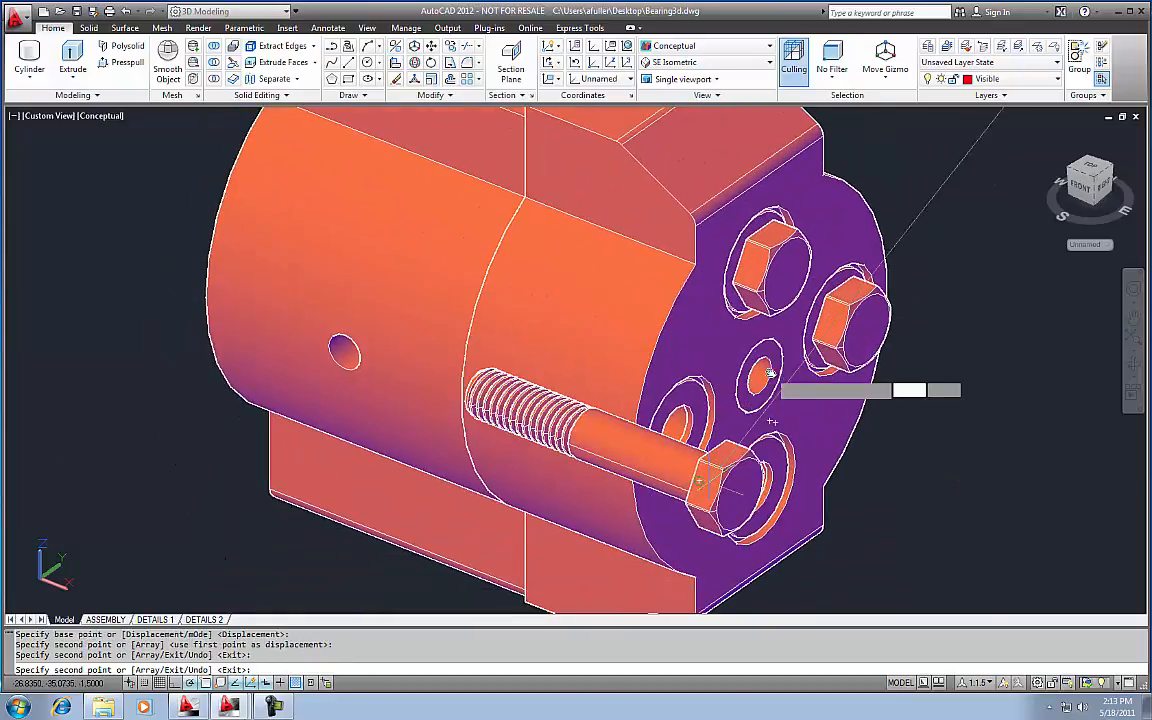
pyautogui.click(692, 427)
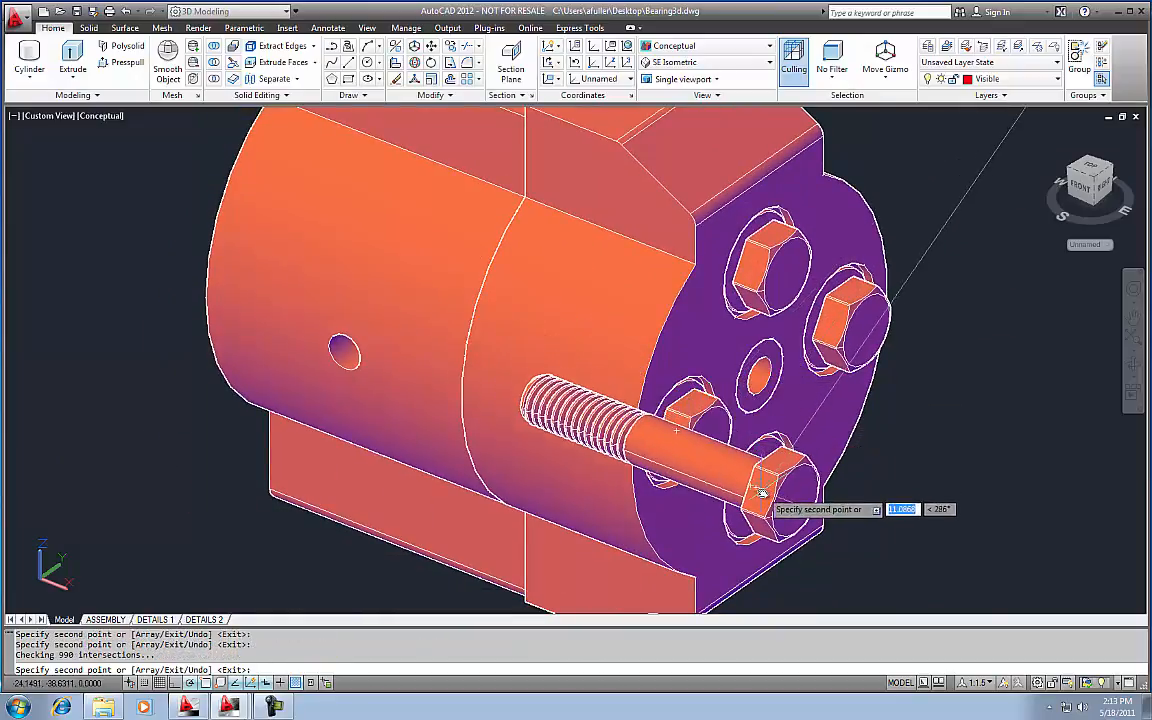
pyautogui.click(768, 478)
pyautogui.press('Escape')
pyautogui.press('Escape')
pyautogui.press('Escape')
# Step: Duplicate the four installed bolts in place, using a copy displacement of 0,0,0
pyautogui.write('co')
pyautogui.press('Return')
pyautogui.click(848, 345)
pyautogui.click(752, 287)
pyautogui.click(695, 429)
pyautogui.click(784, 490)
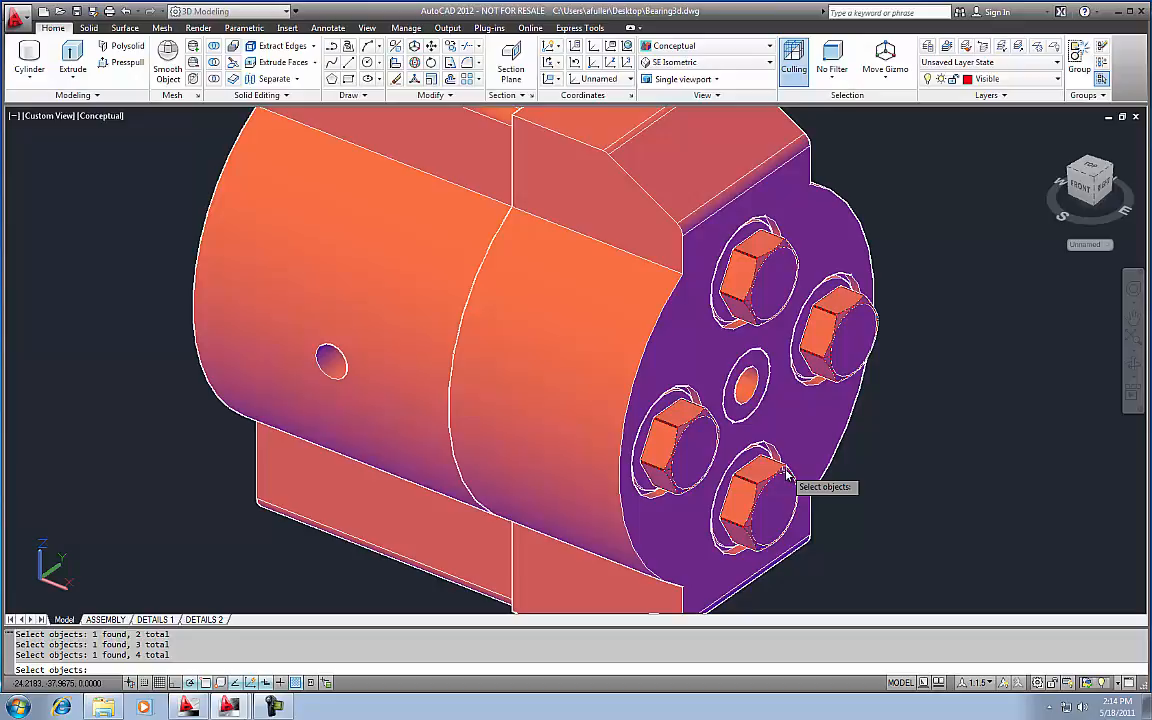
pyautogui.press('Return')
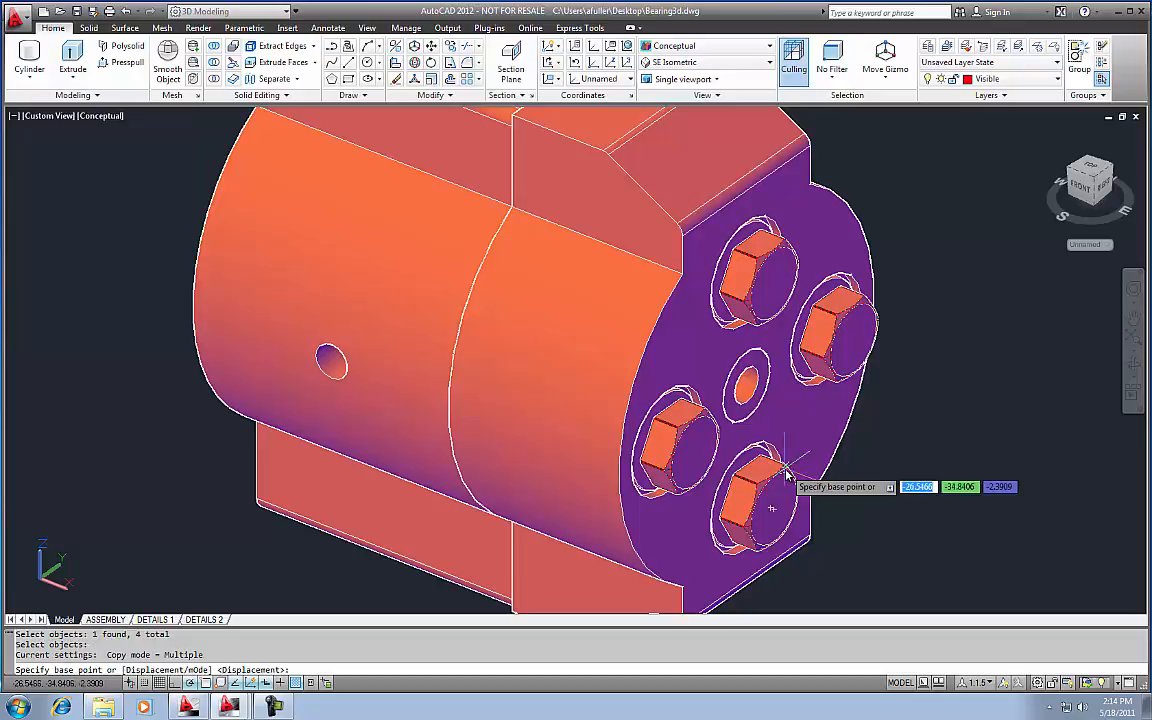
pyautogui.press('Return')
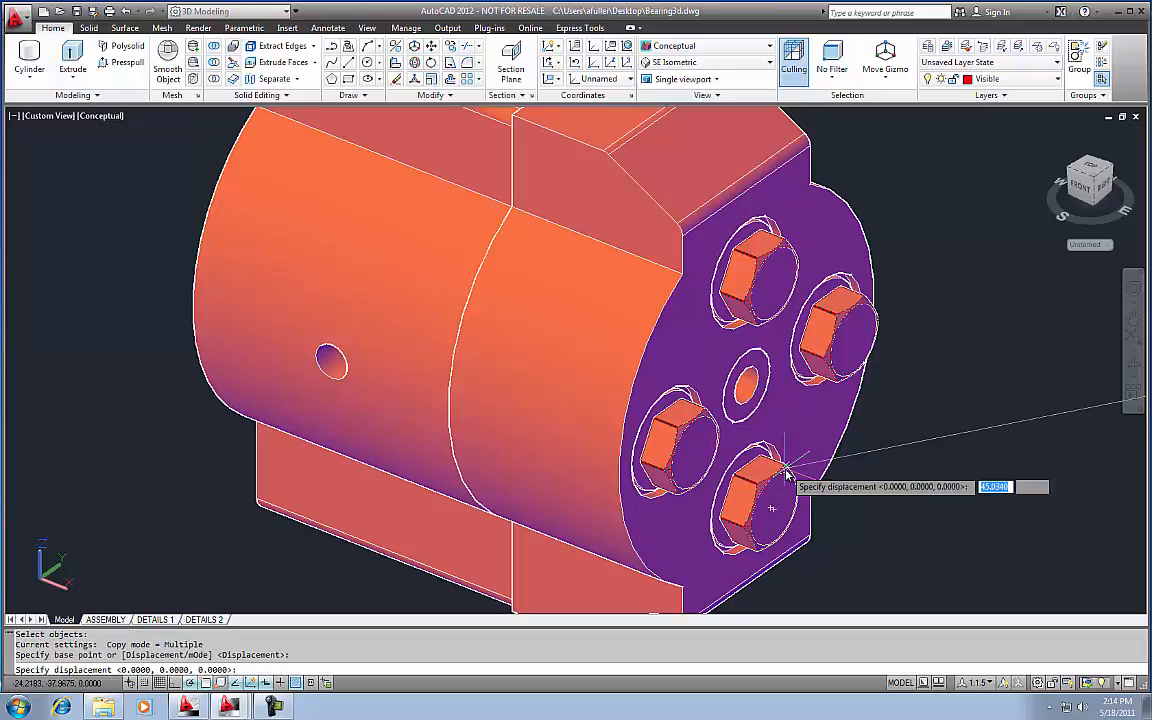
pyautogui.press('Return')
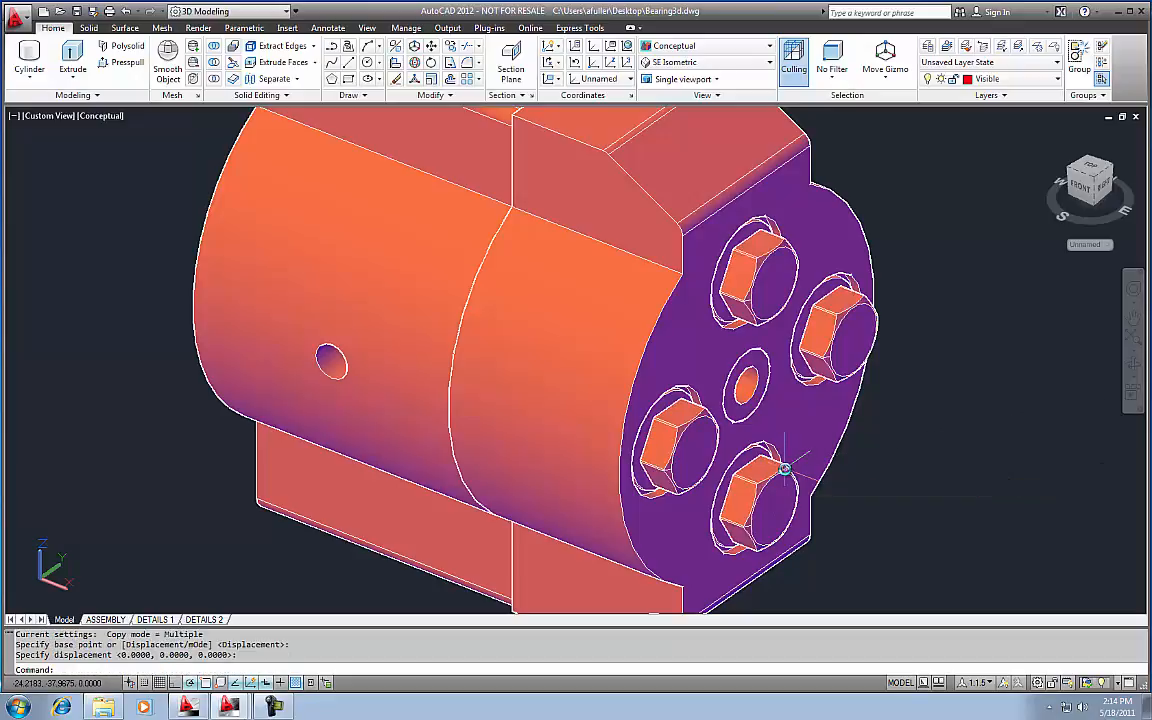
pyautogui.press('Escape')
pyautogui.press('Escape')
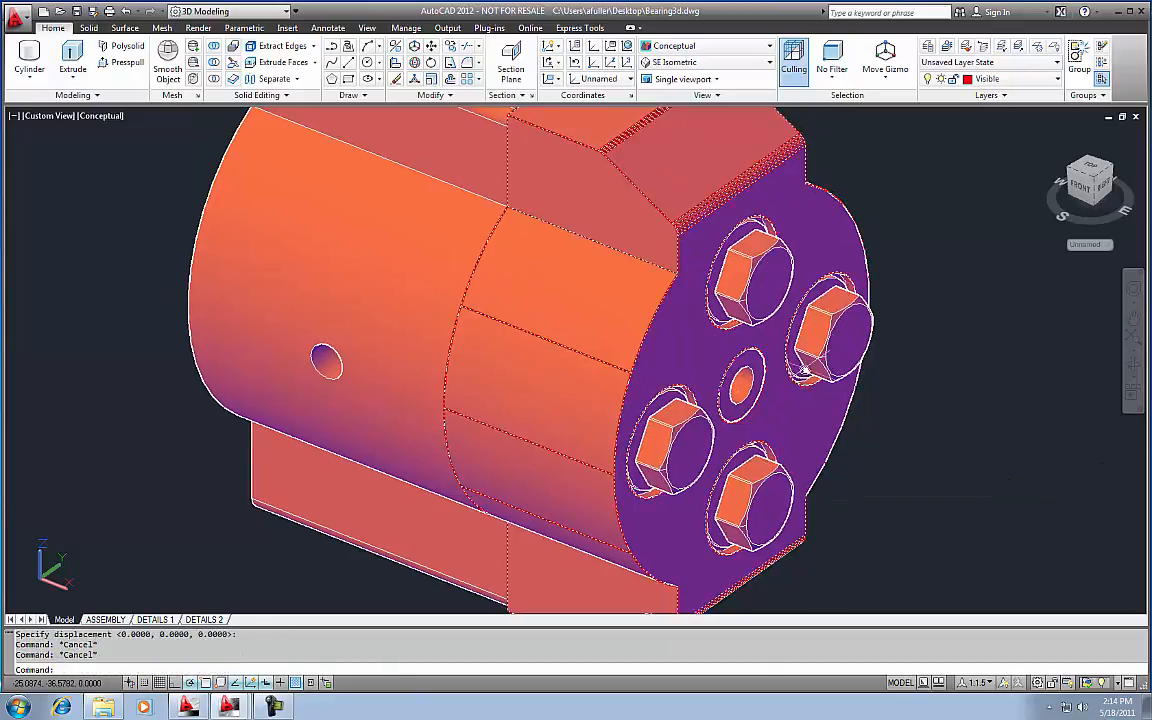
# Step: Subtract one set of the four bolts from the notched rear body of the bearing to cut the threaded holes
pyautogui.scroll(-2, 695, 363)
pyautogui.moveTo(695, 363); pyautogui.dragTo(697, 384, button='middle')
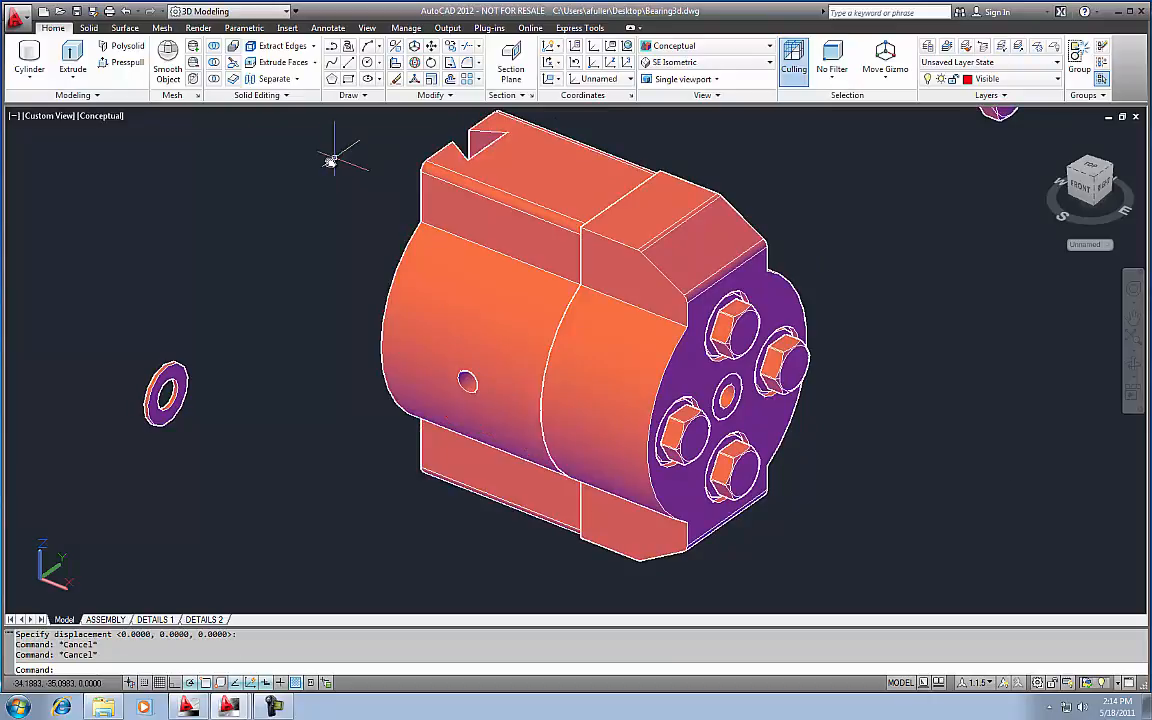
pyautogui.click(213, 66)
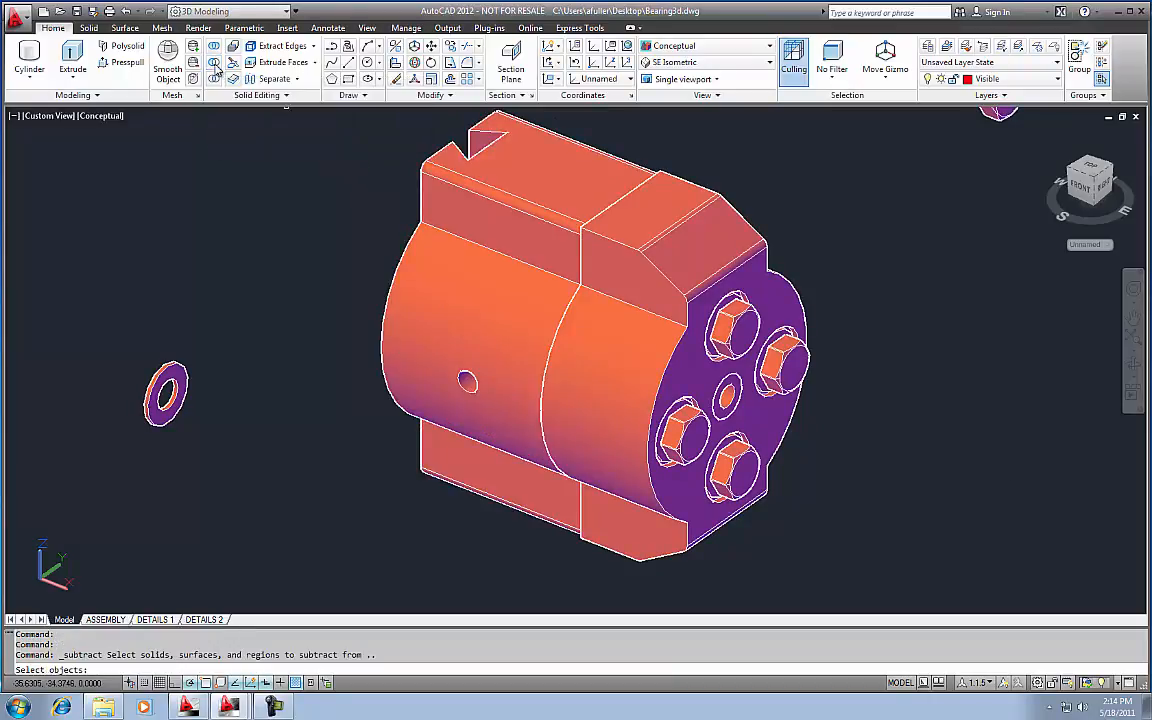
pyautogui.click(433, 198)
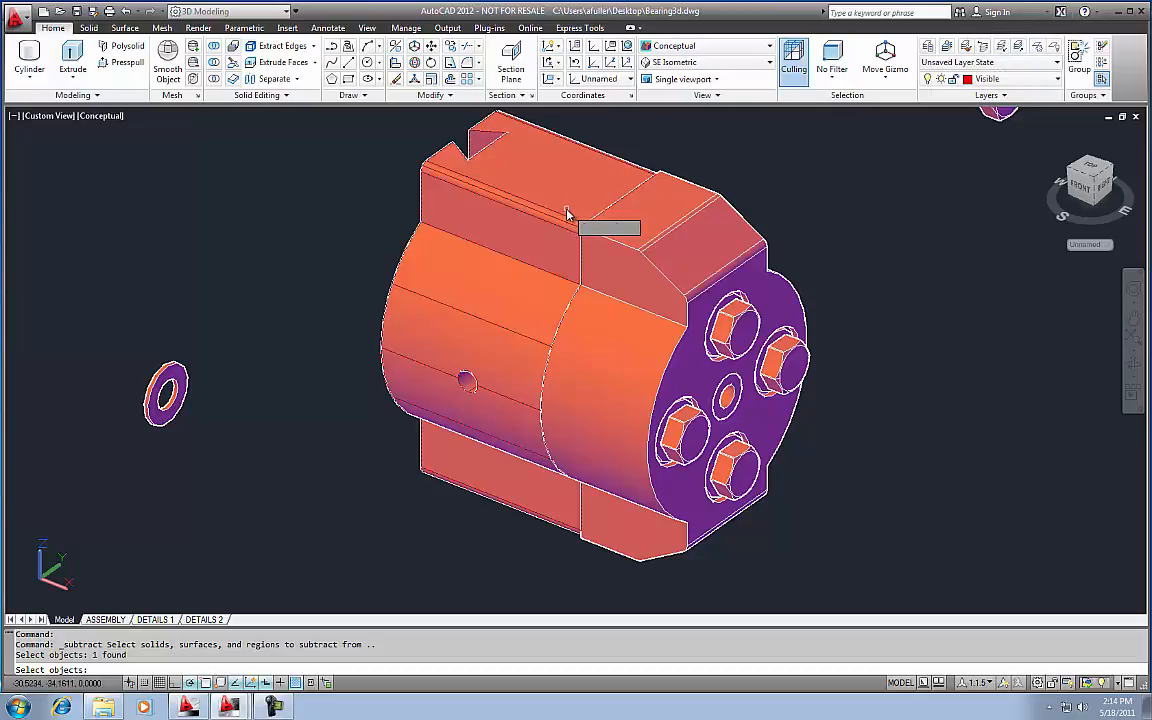
pyautogui.moveTo(545, 222); pyautogui.dragTo(455, 227, button='middle')
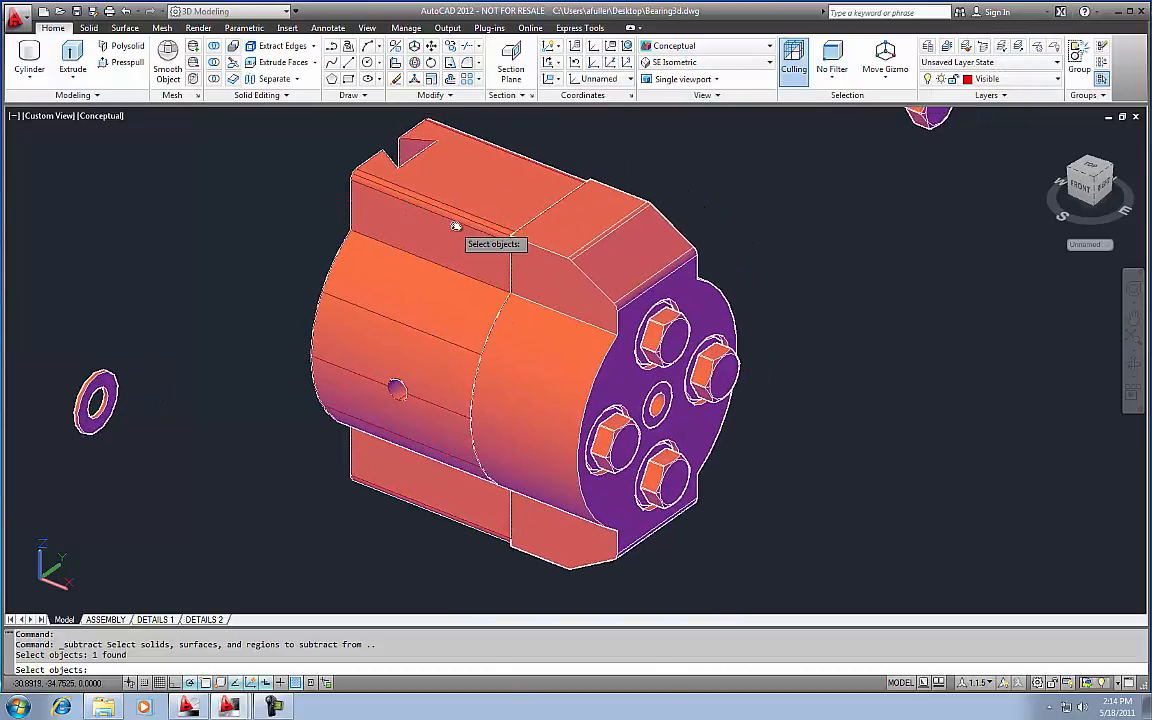
pyautogui.press('Return')
pyautogui.click(679, 346)
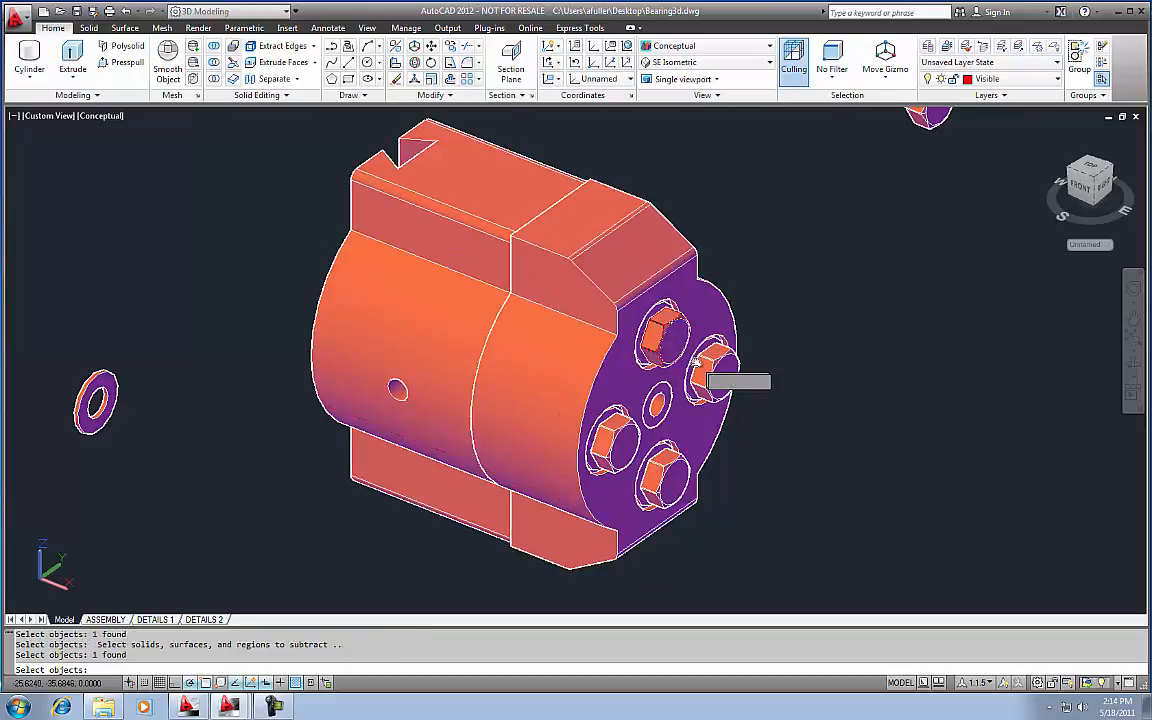
pyautogui.click(711, 371)
pyautogui.click(652, 466)
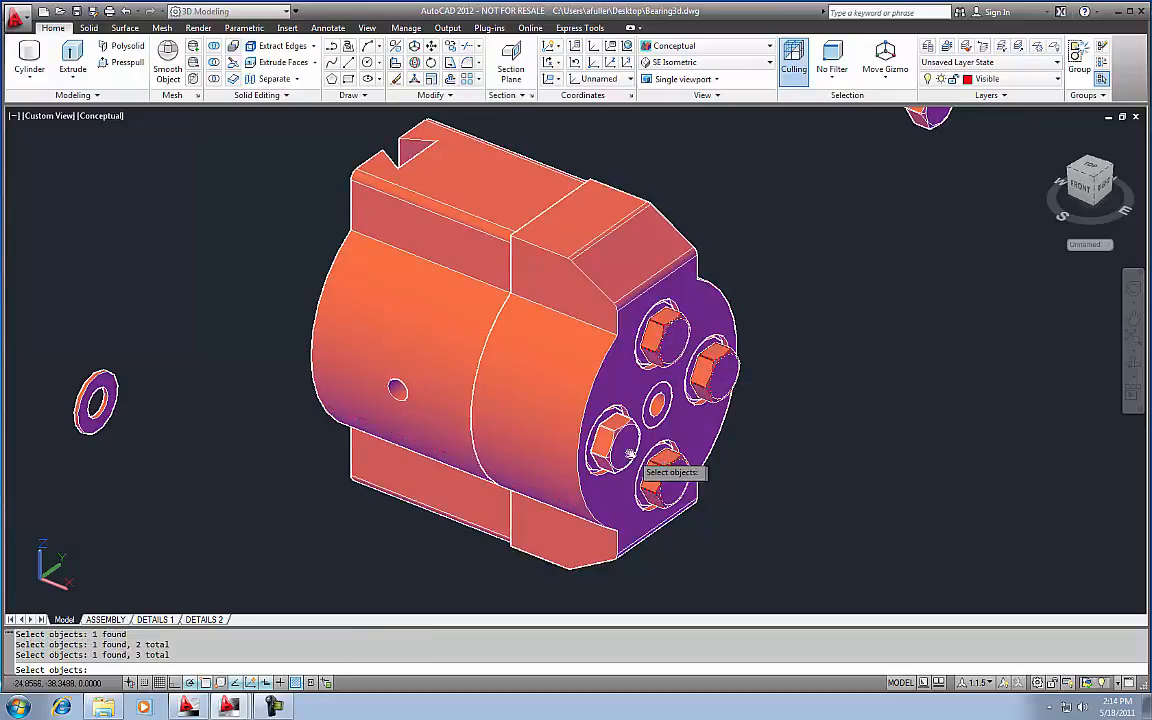
pyautogui.click(606, 437)
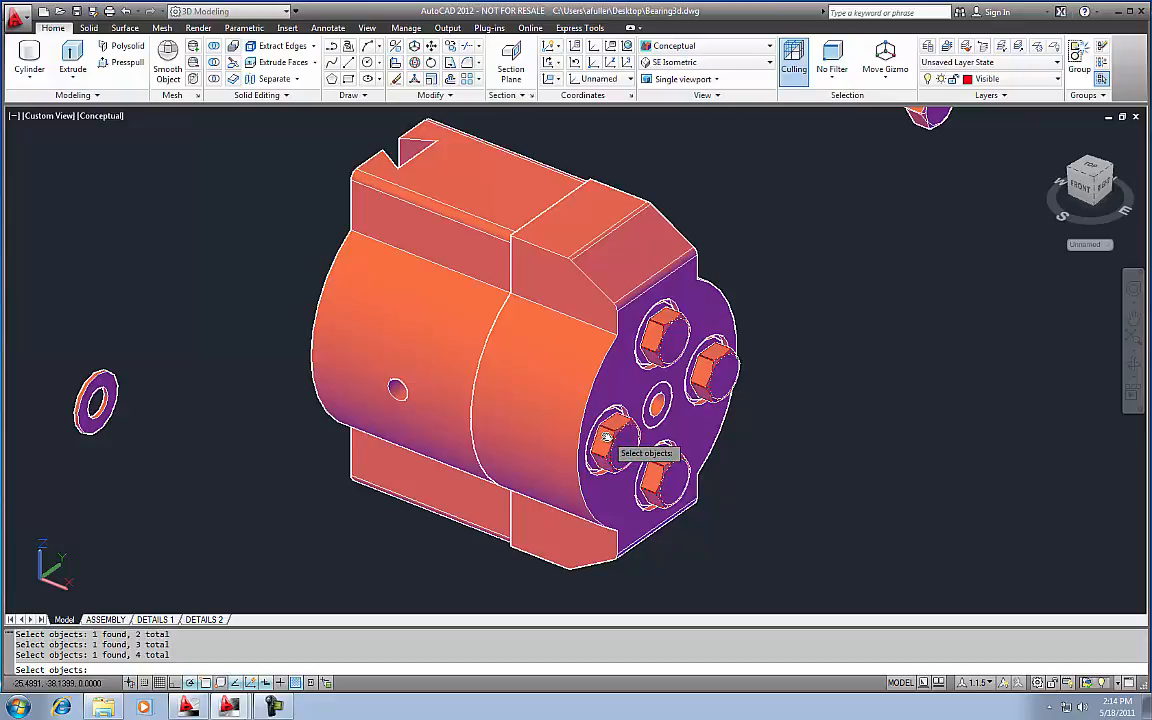
pyautogui.press('Return')
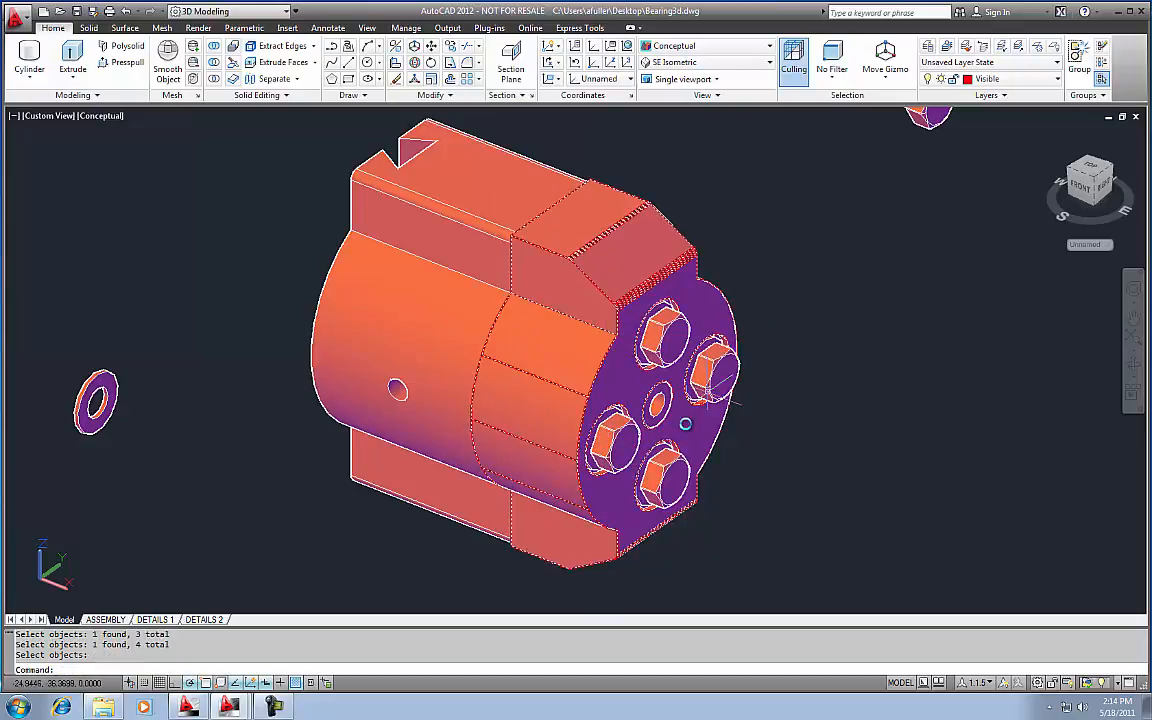
pyautogui.moveTo(536, 287); pyautogui.dragTo(569, 305, button='middle')
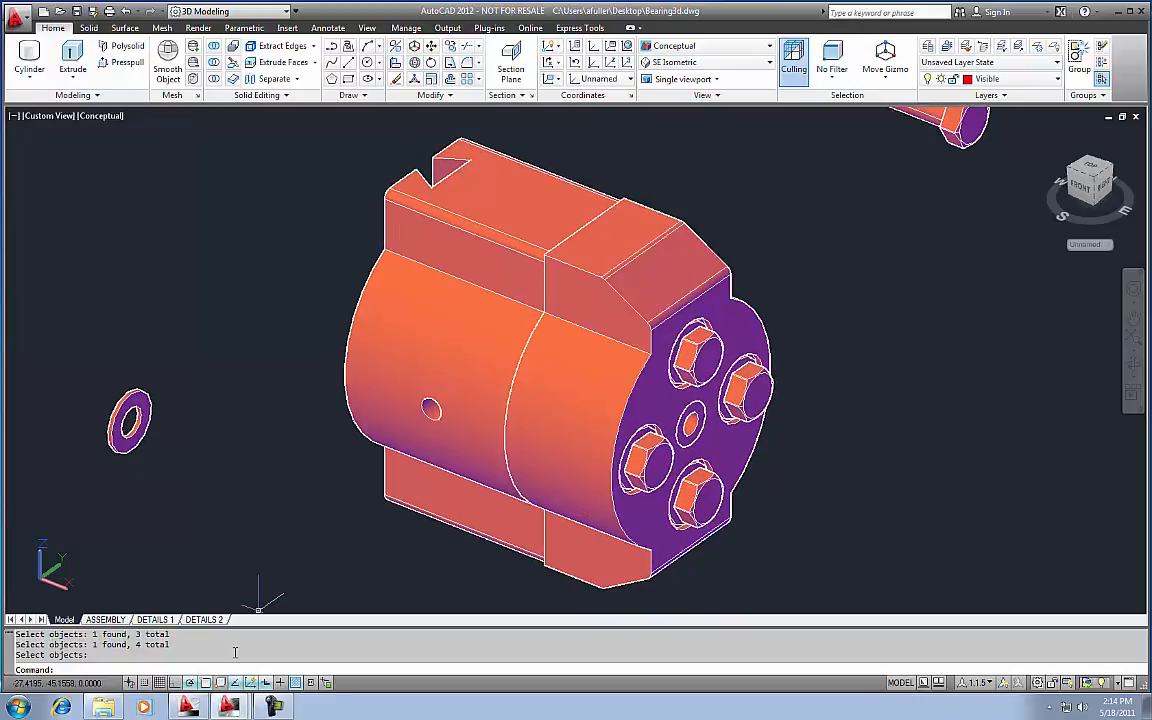
# Step: Move the notched rear body straight back along the bearing axis, clear of the front cap
pyautogui.press('Return')
pyautogui.click(360, 371)
pyautogui.press('Return')
pyautogui.scroll(-5, 432, 390)
pyautogui.click(427, 368)
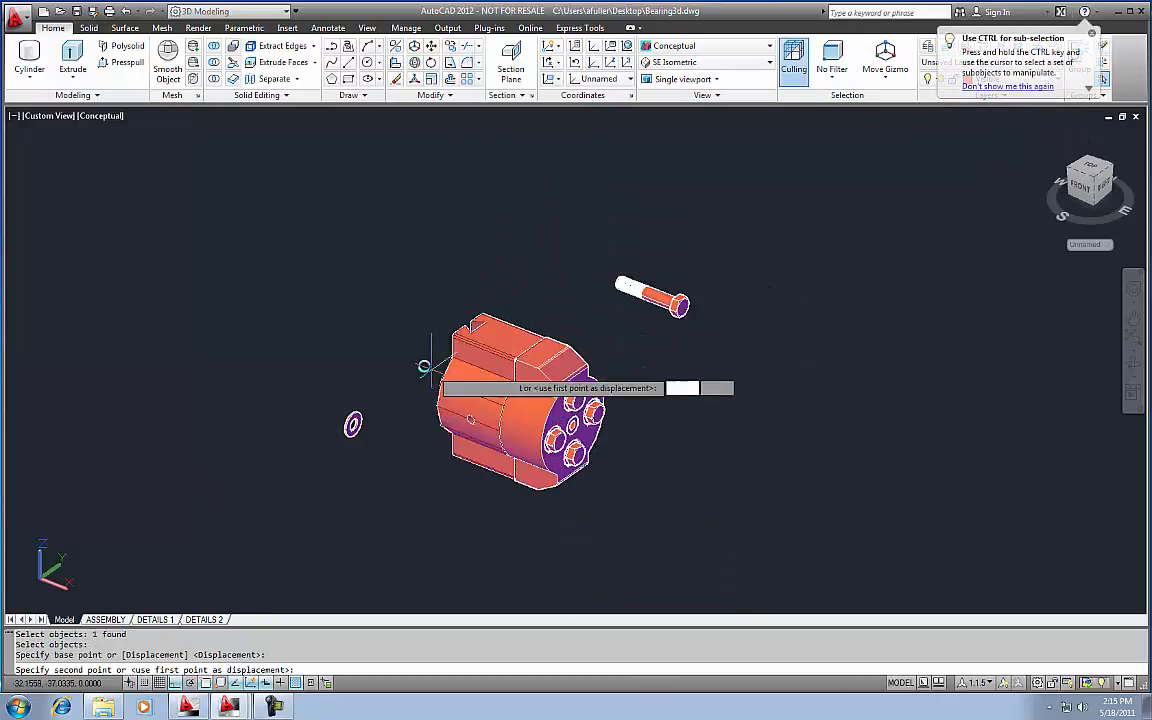
pyautogui.click(304, 333)
pyautogui.press('Escape')
pyautogui.press('Escape')
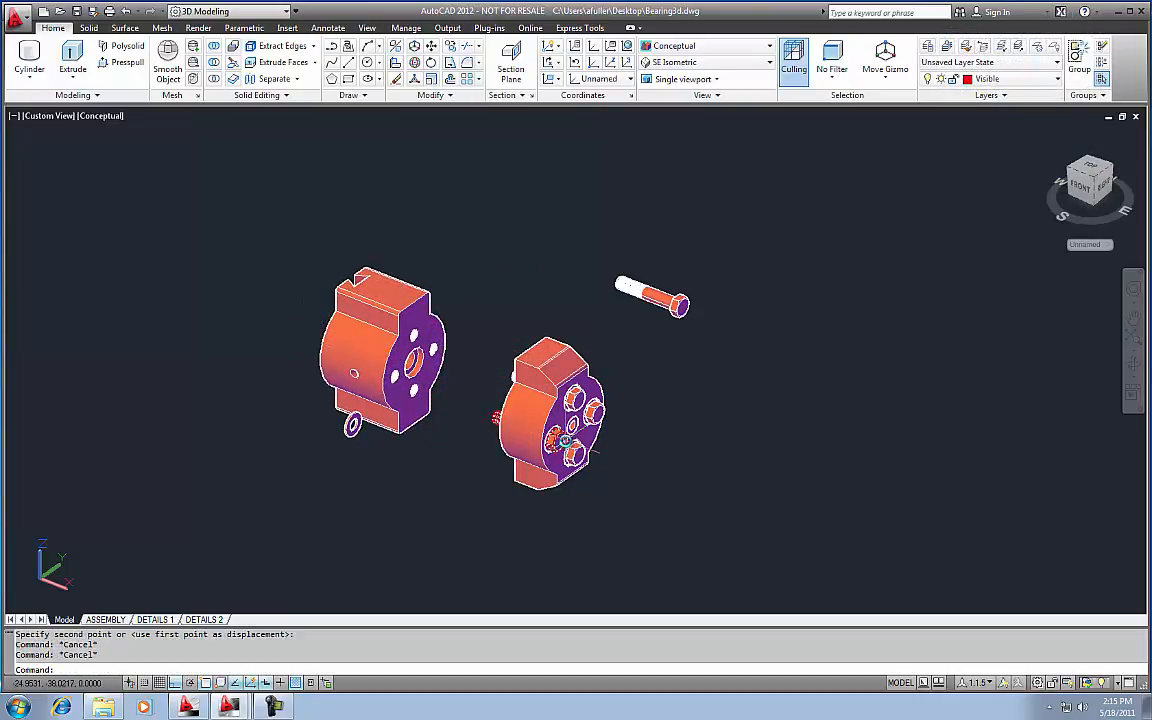
# Step: Move the flanged centre bushing back along the axis into the gap between the rear body and the front cap
pyautogui.press('Return')
pyautogui.click(566, 431)
pyautogui.press('Return')
pyautogui.click(463, 472)
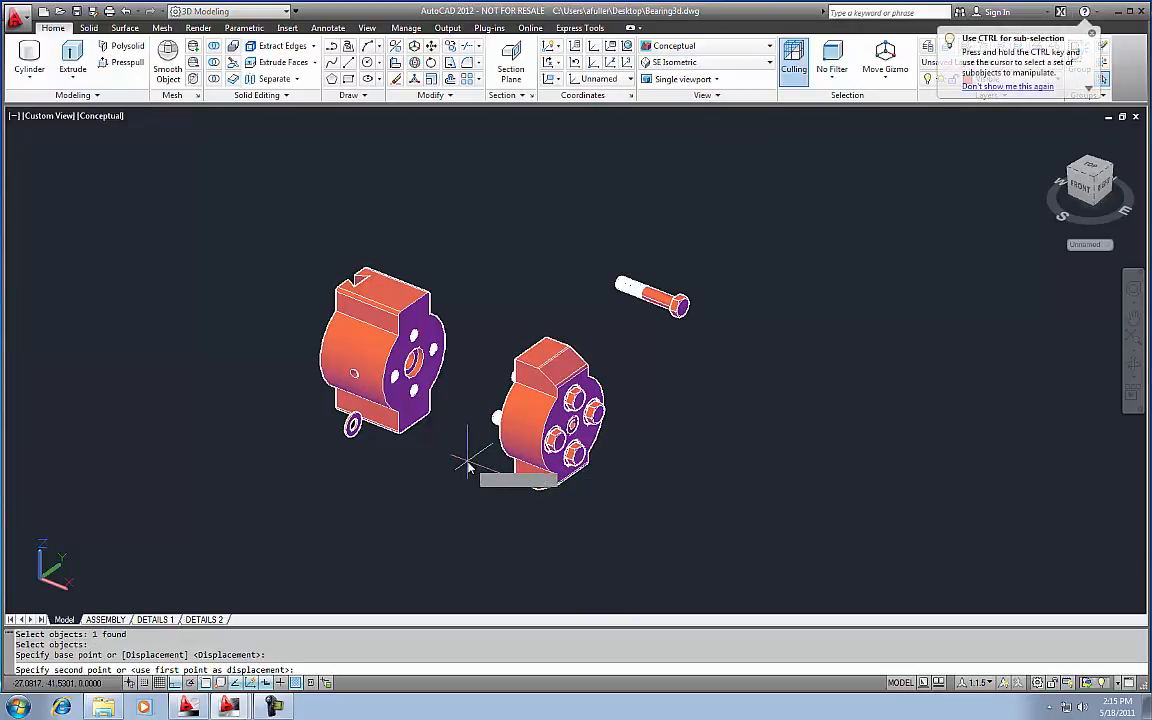
pyautogui.click(380, 450)
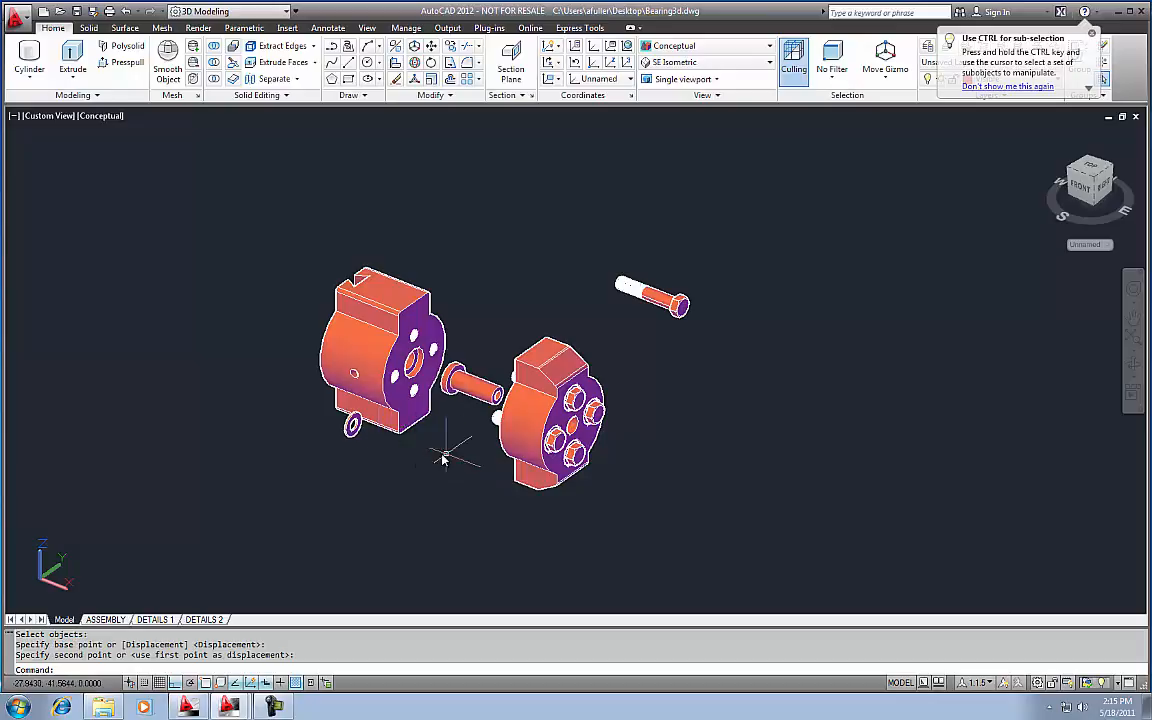
# Step: Move the rightmost bolt straight out of its counterbored hole, well in front of the cap
pyautogui.press('Return')
pyautogui.click(605, 422)
pyautogui.press('Return')
pyautogui.click(643, 420)
pyautogui.click(737, 449)
# Step: Move the washer out of the emptied counterbore to sit between the cap and the pulled-out bolt
pyautogui.press('Return')
pyautogui.click(592, 410)
pyautogui.press('Return')
pyautogui.click(640, 394)
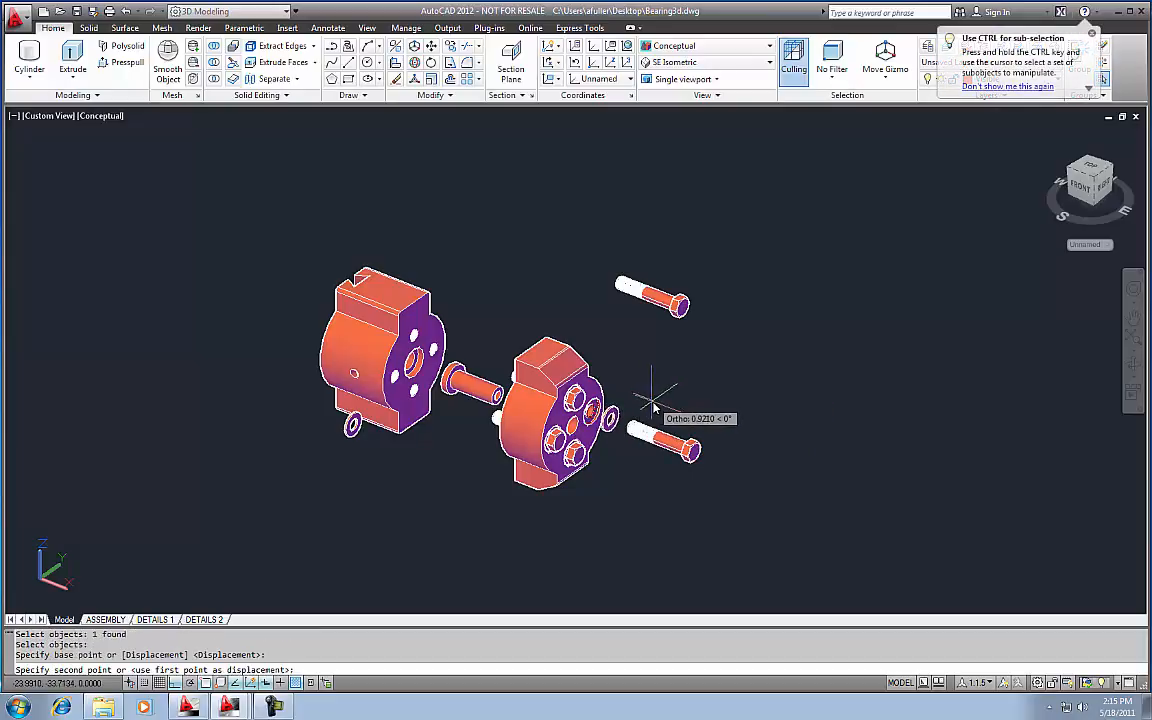
pyautogui.press('Escape')
pyautogui.press('Escape')
# Step: Delete the spare original bolt above the assembly and the spare original washer beside the rear body
pyautogui.click(672, 340)
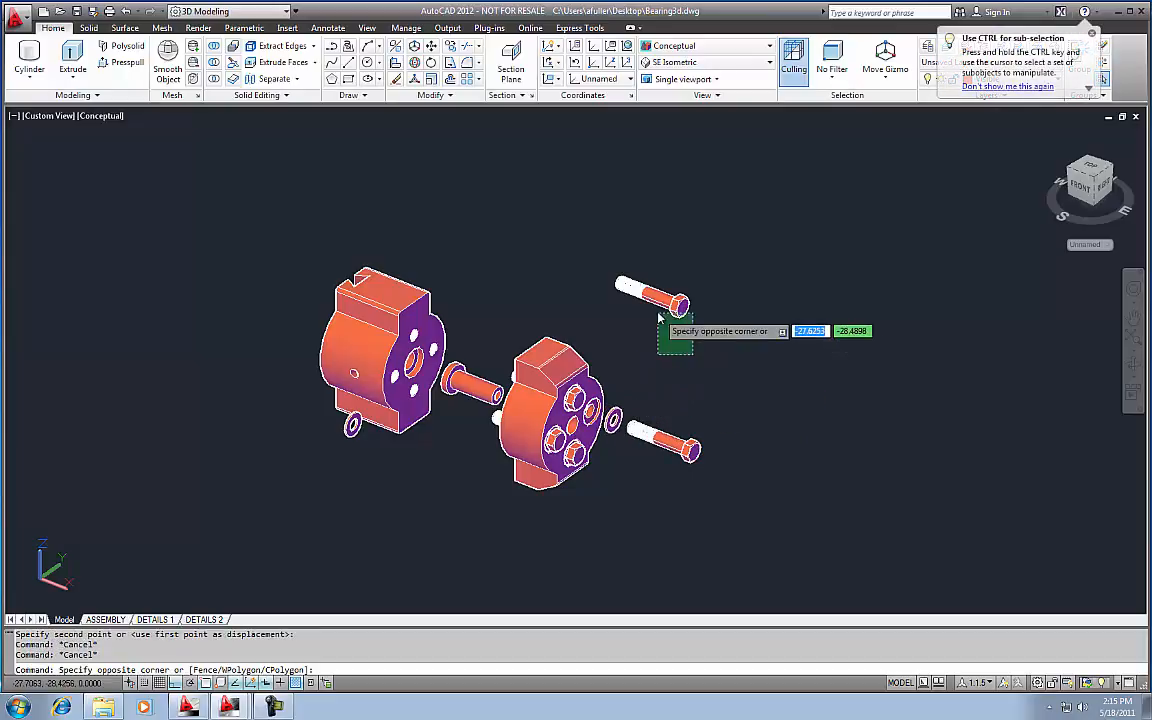
pyautogui.click(658, 314)
pyautogui.press('Delete')
pyautogui.click(347, 447)
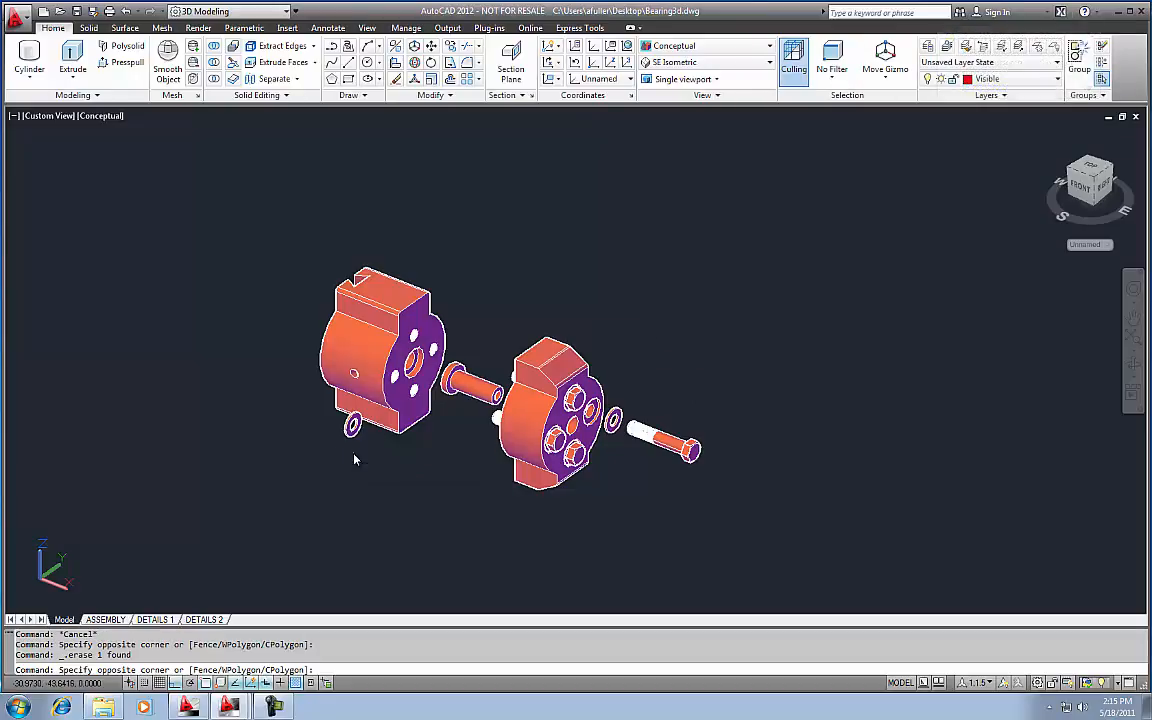
pyautogui.click(300, 375)
pyautogui.press('Delete')
pyautogui.scroll(5, 386, 405)
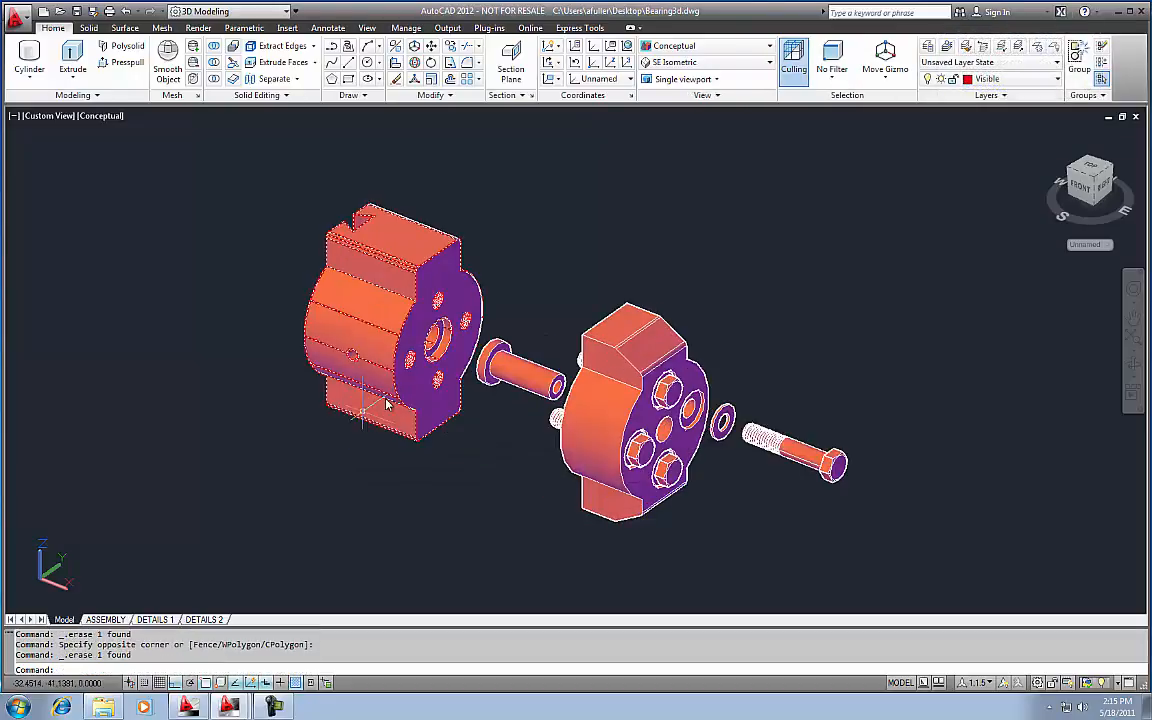
pyautogui.moveTo(386, 405); pyautogui.dragTo(359, 447, button='middle')
pyautogui.scroll(-4, 560, 491)
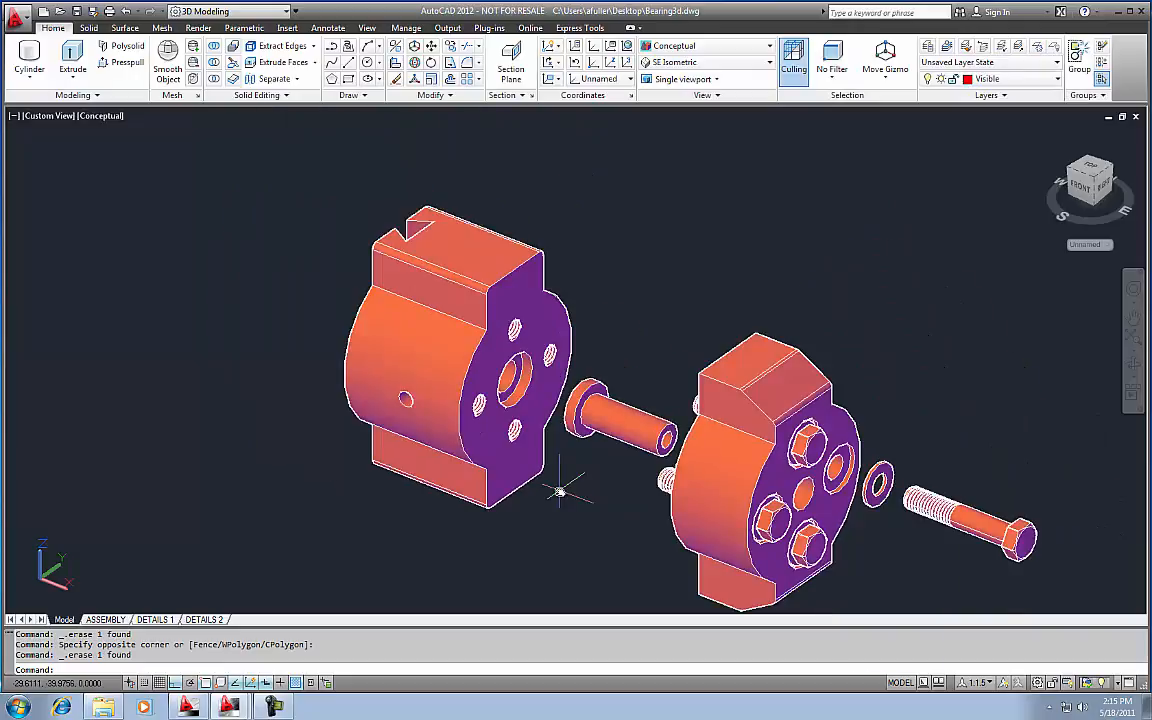